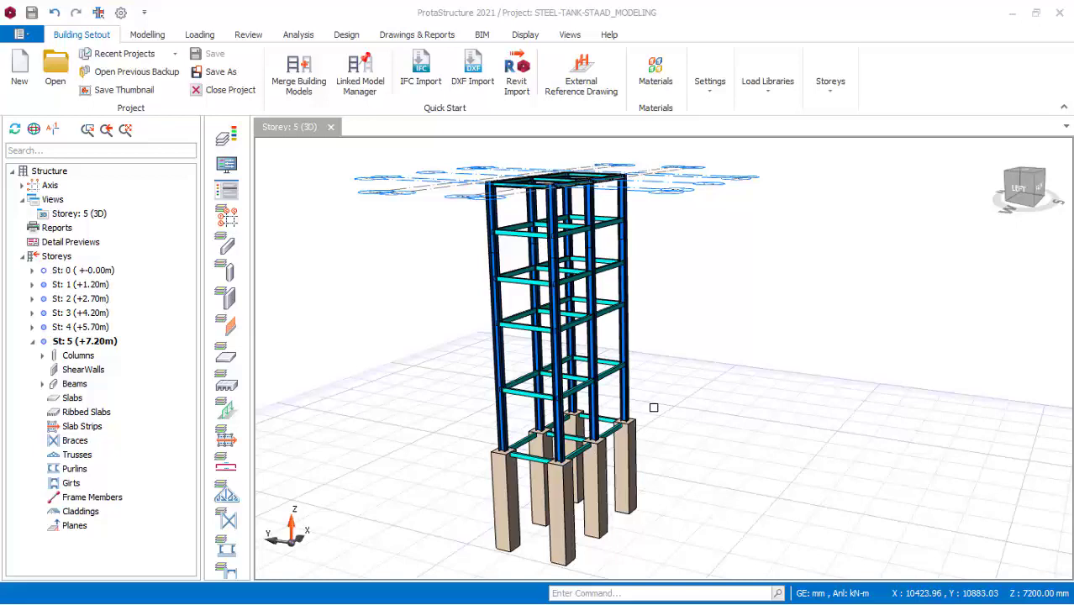
- Examine the steel tank tower frame in 3D from several angles and distances, including its columns, beams and concrete pedestals
scroll(647, 409, "up", 1)
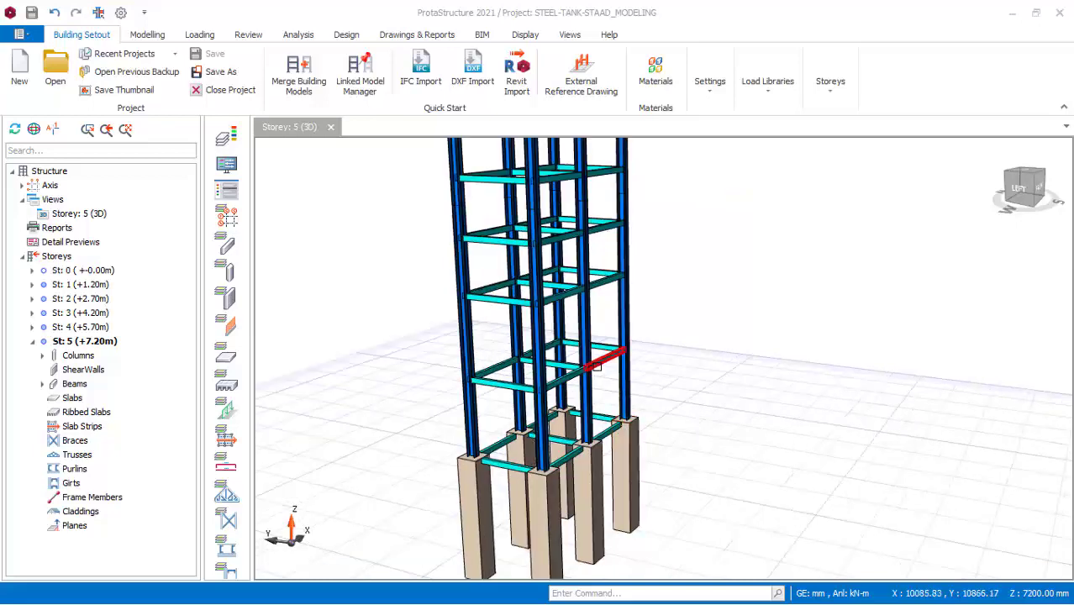
scroll(601, 363, "down", 1)
scroll(565, 220, "up", 1)
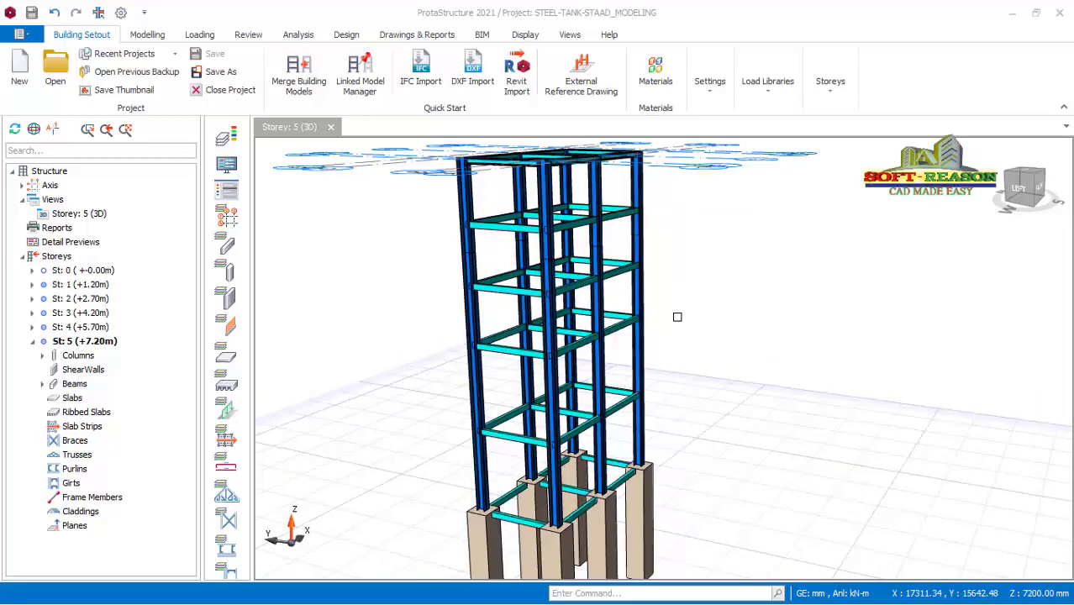
scroll(677, 317, "down", 2)
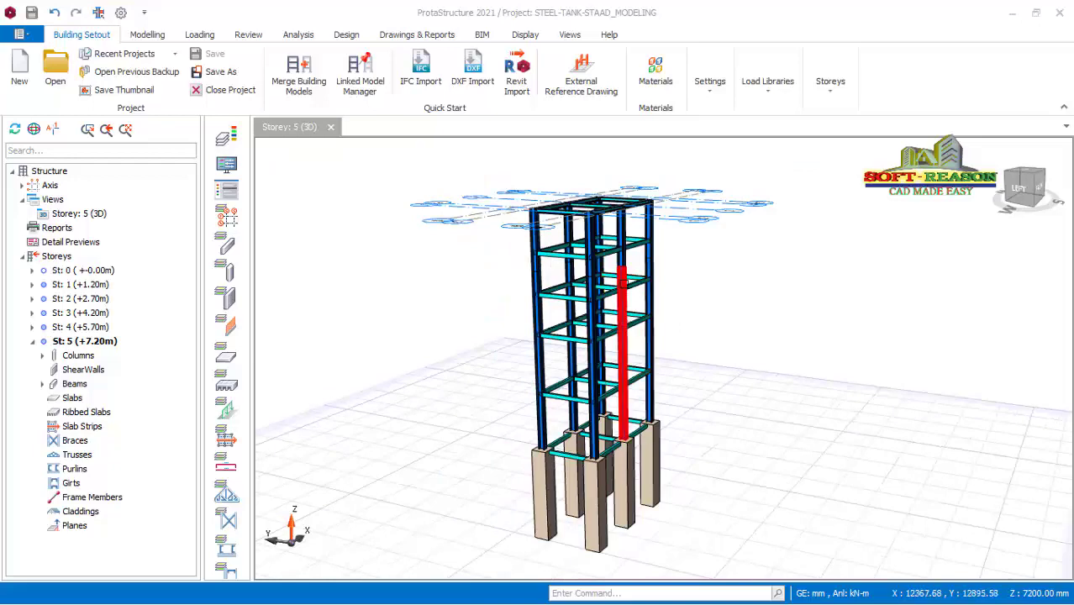
scroll(644, 215, "up", 2)
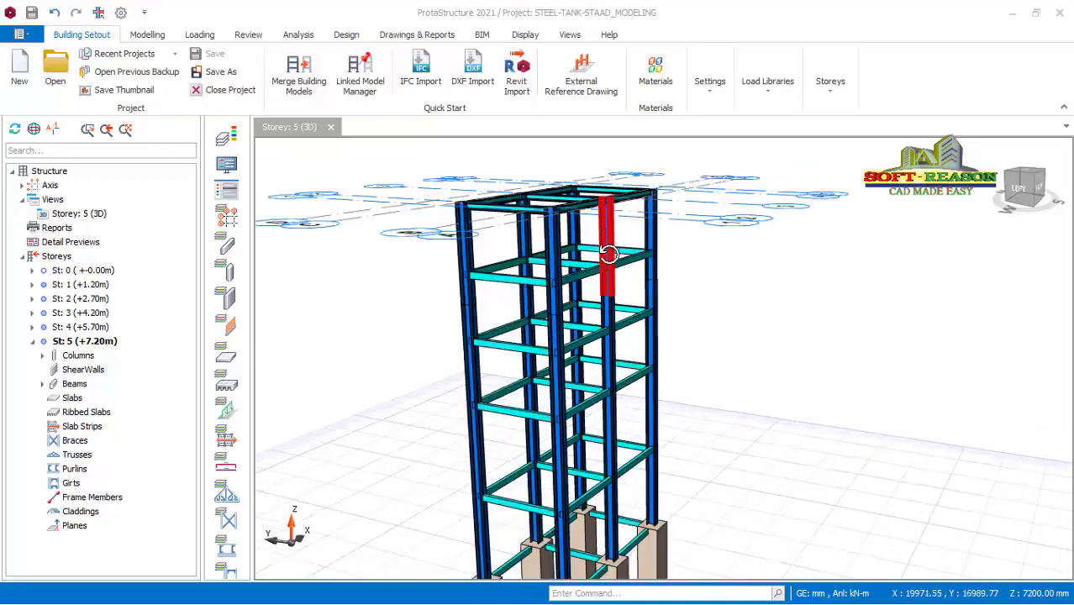
middle_click_drag(609, 252, 616, 256)
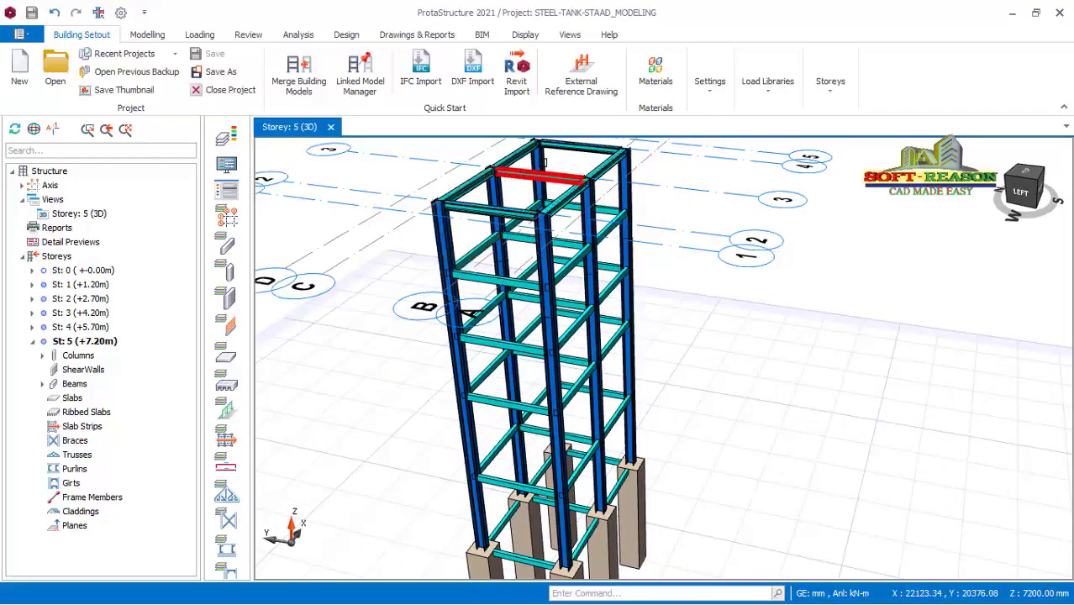
scroll(631, 389, "up", 2)
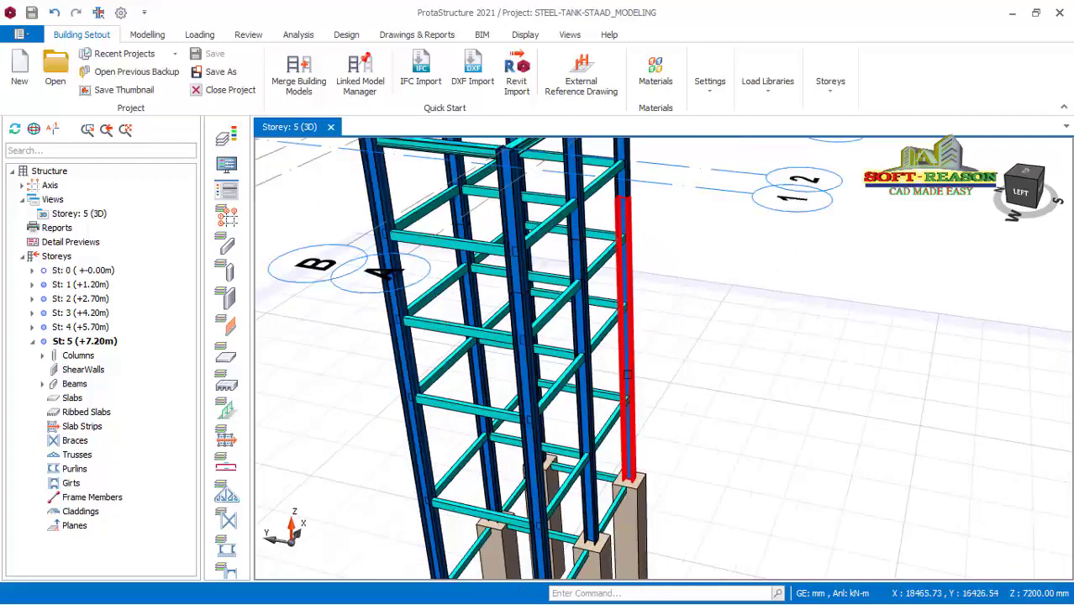
scroll(626, 382, "down", 3)
mouse_move(617, 418)
middle_mouse_down()
mouse_move(610, 375)
mouse_move(669, 355)
mouse_move(641, 361)
middle_mouse_up()
scroll(626, 269, "down", 3)
scroll(645, 381, "up", 1)
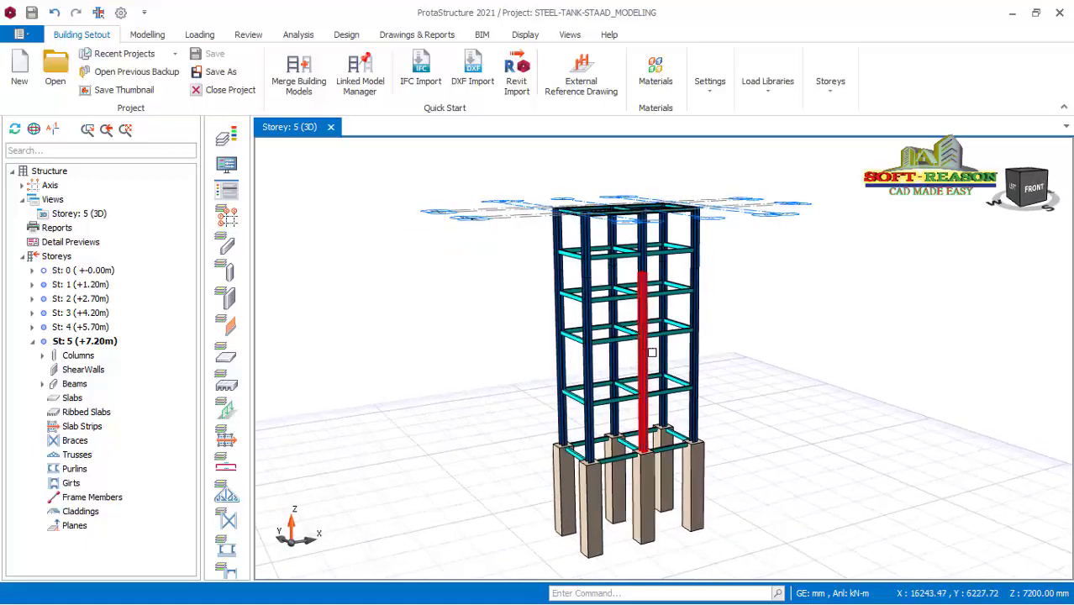
- Start a steel brace between the upper and lower beams of the front face's first bay, directly above the concrete pedestals
left_click(146, 34)
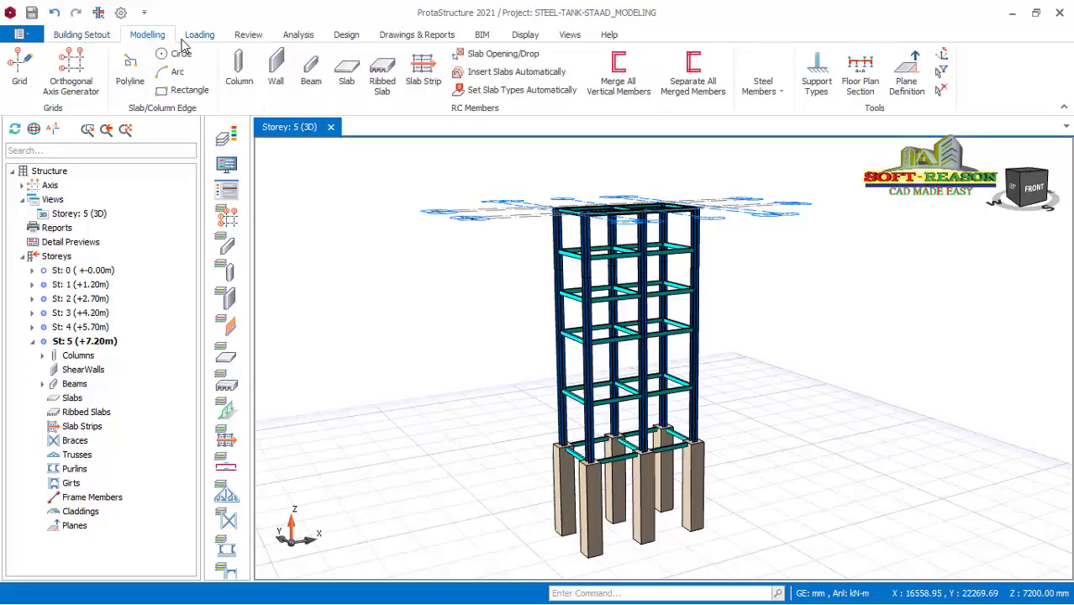
left_click(781, 91)
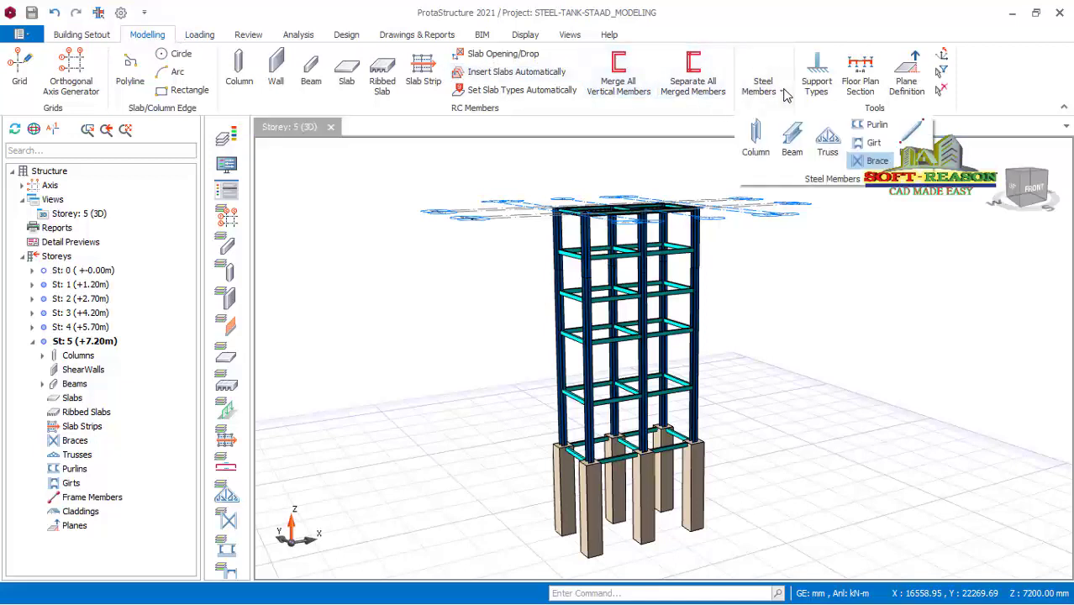
left_click(866, 162)
scroll(651, 471, "up", 2)
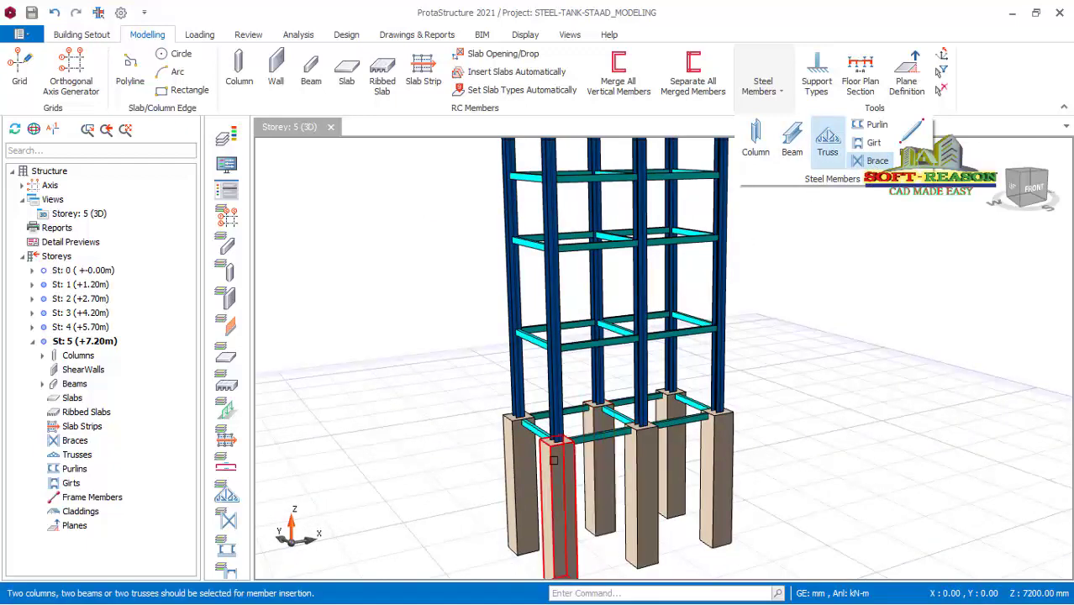
middle_click_drag(474, 452, 515, 471)
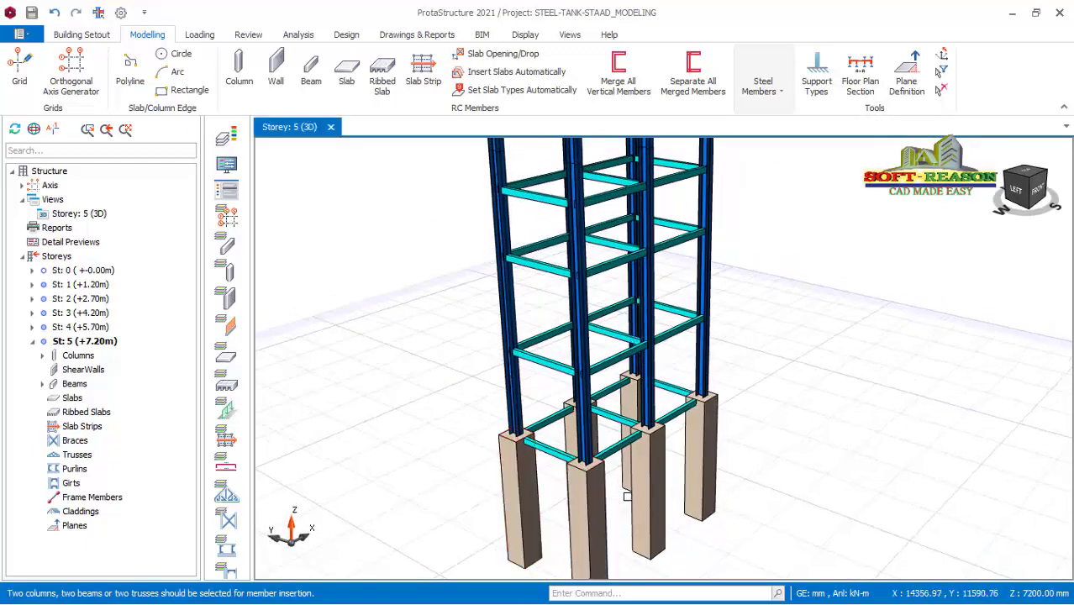
scroll(637, 505, "up", 1)
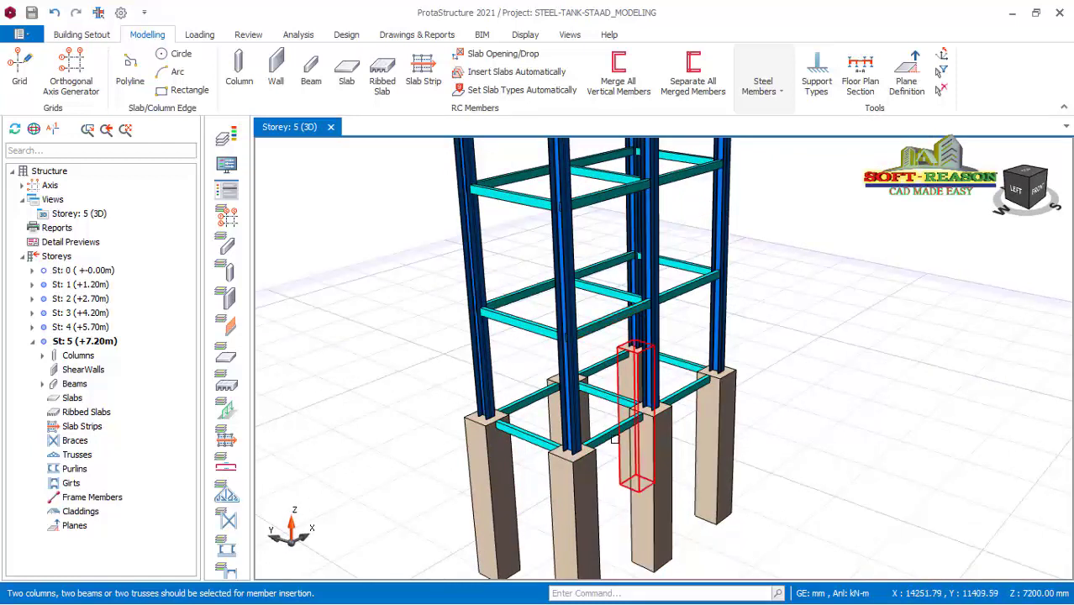
left_click(609, 396)
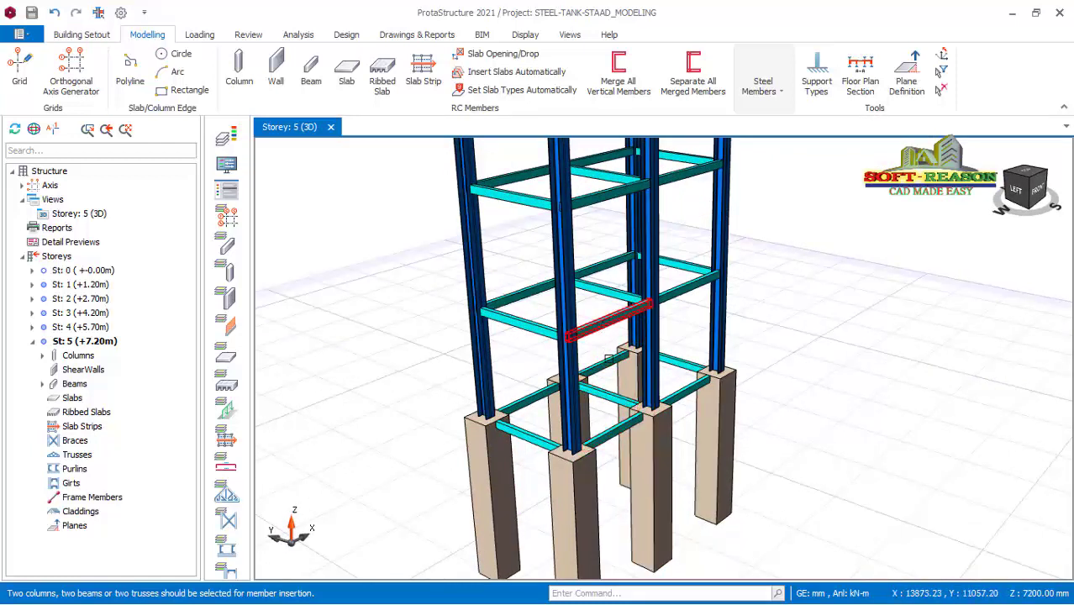
left_click(609, 359)
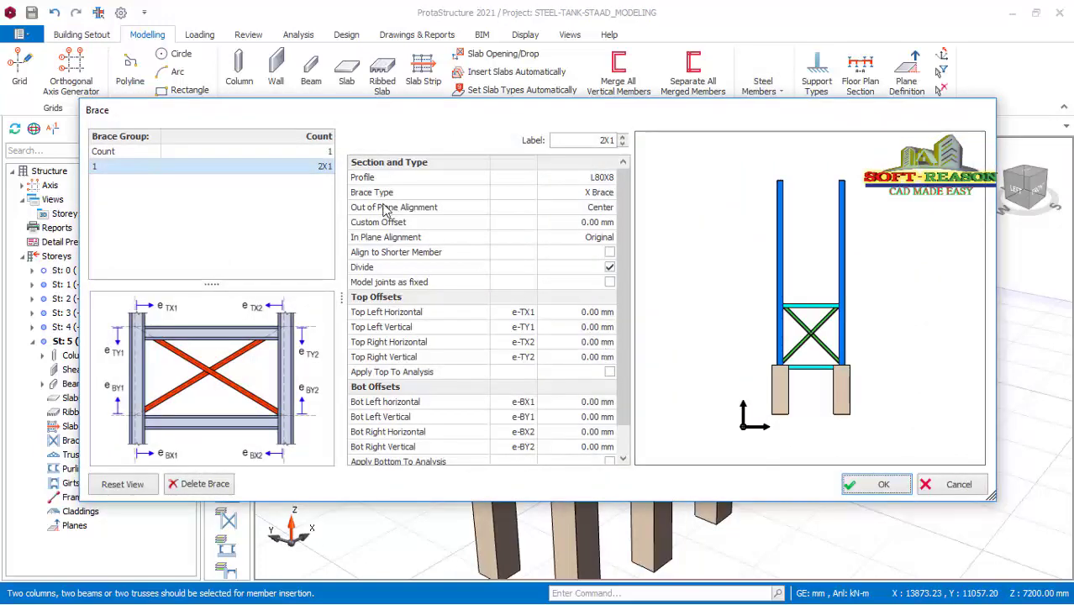
- Set the brace profile to the Euro steel angle section L50X5
left_click_drag(485, 117, 472, 84)
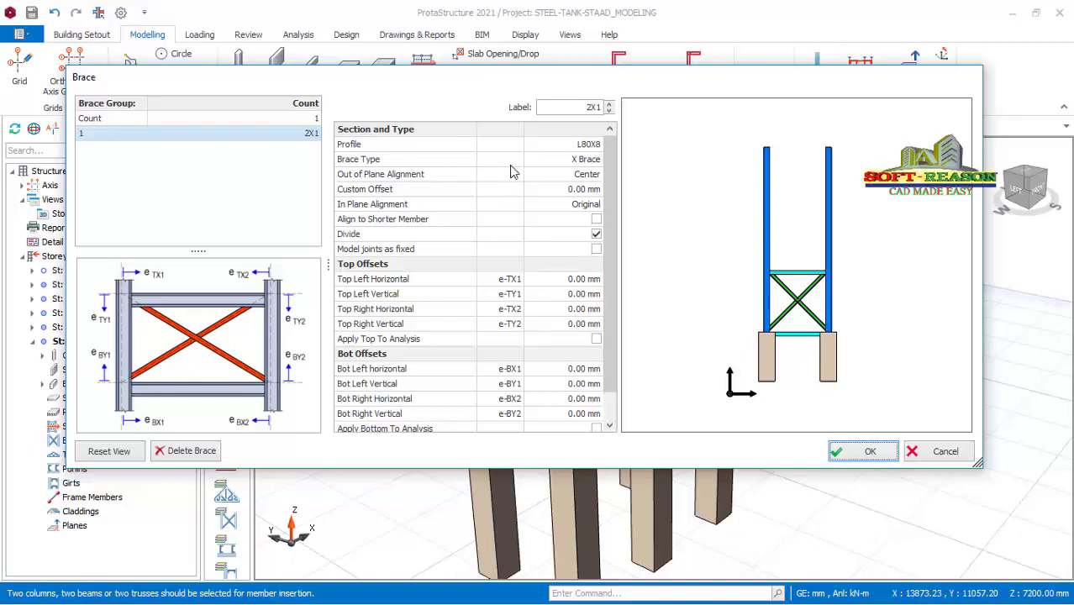
left_click(594, 146)
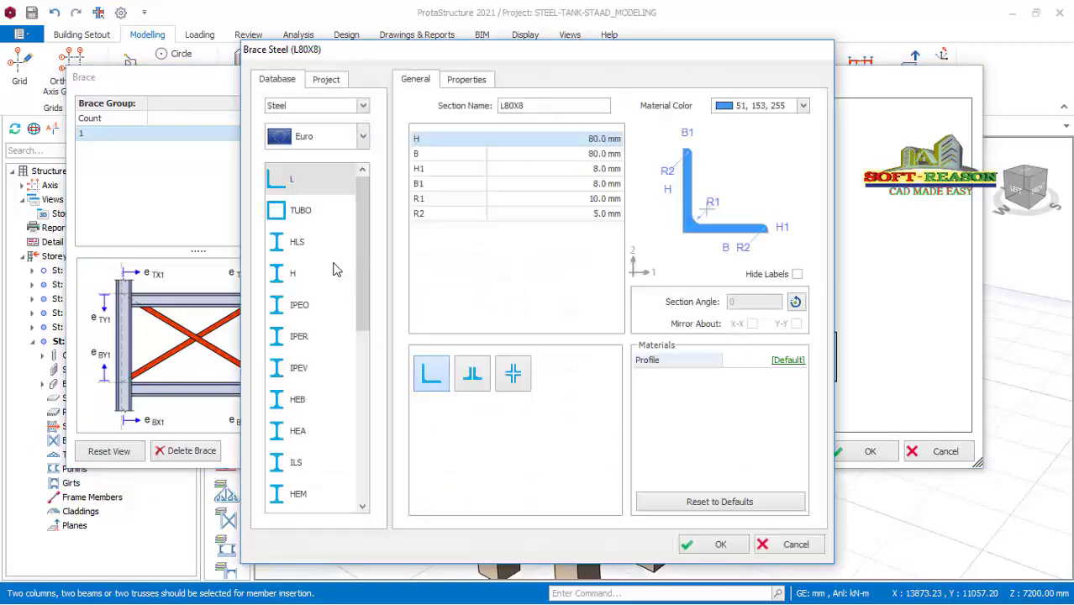
left_click(308, 173)
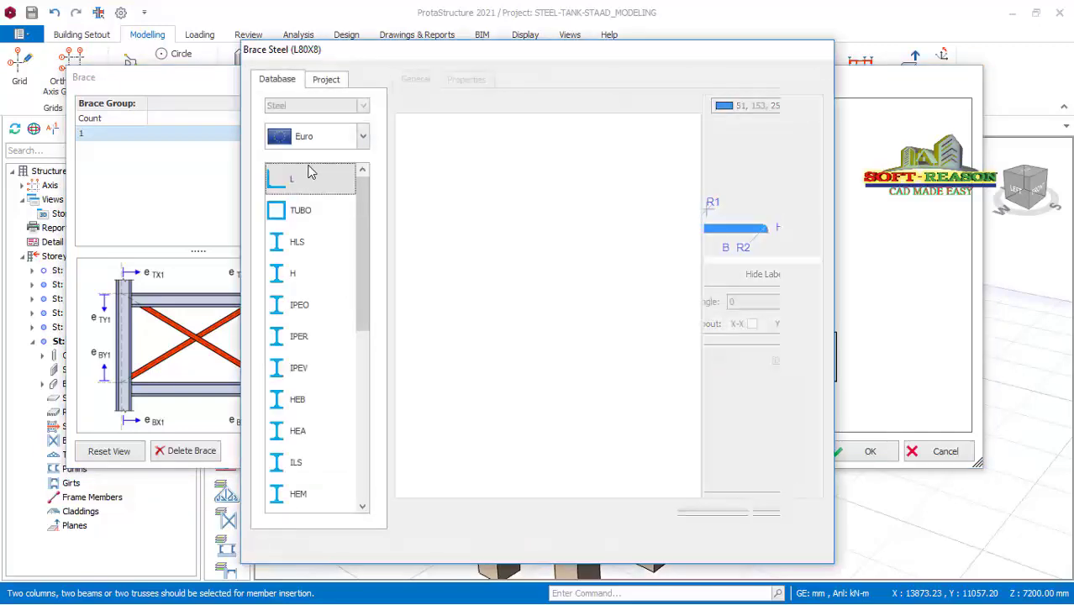
scroll(509, 210, "up", 3)
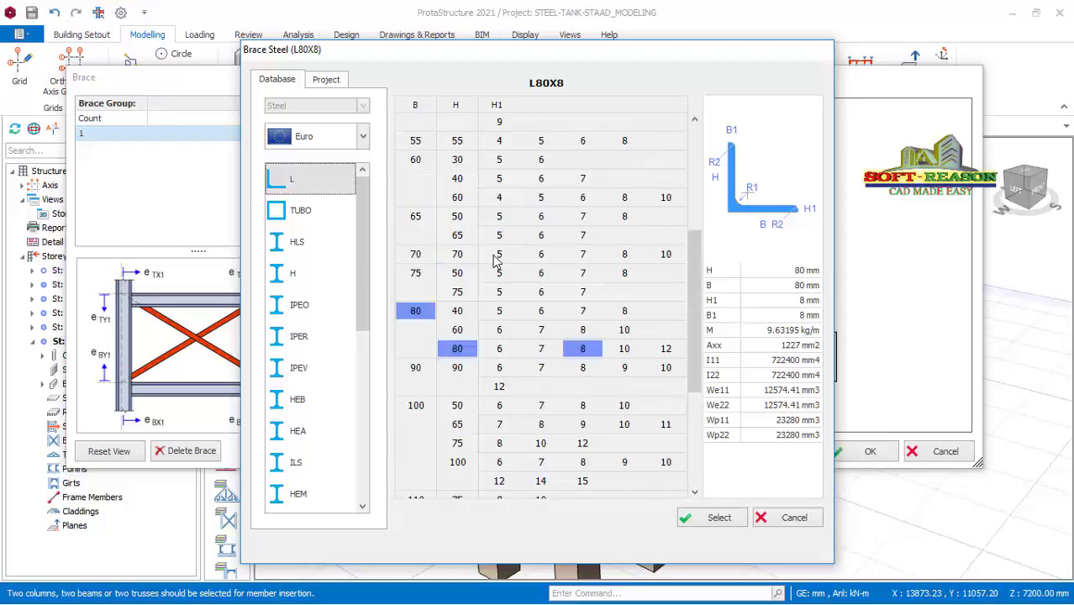
scroll(455, 234, "up", 2)
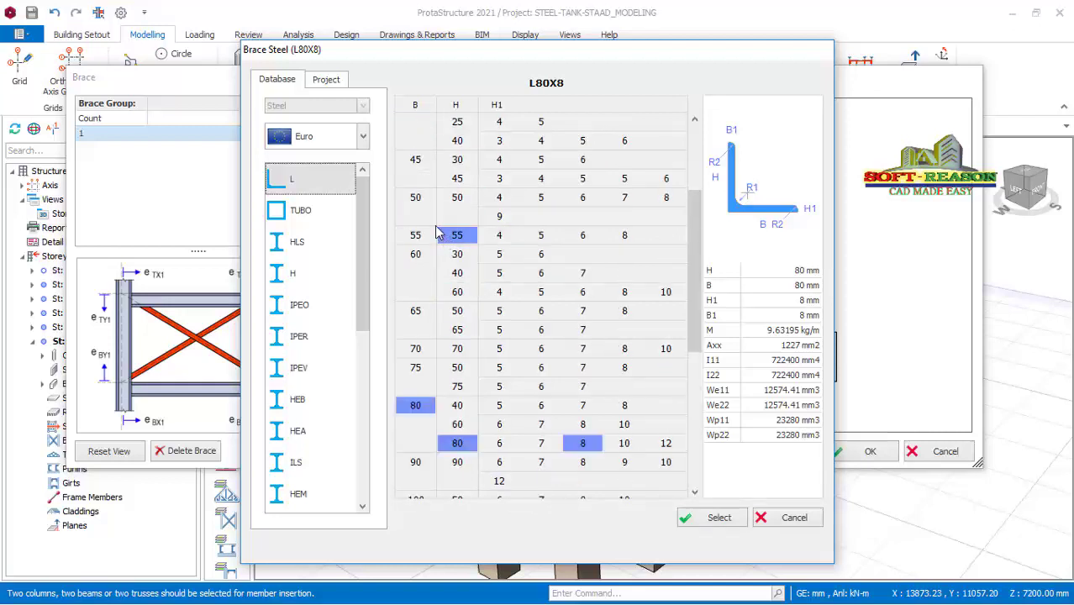
left_click(450, 202)
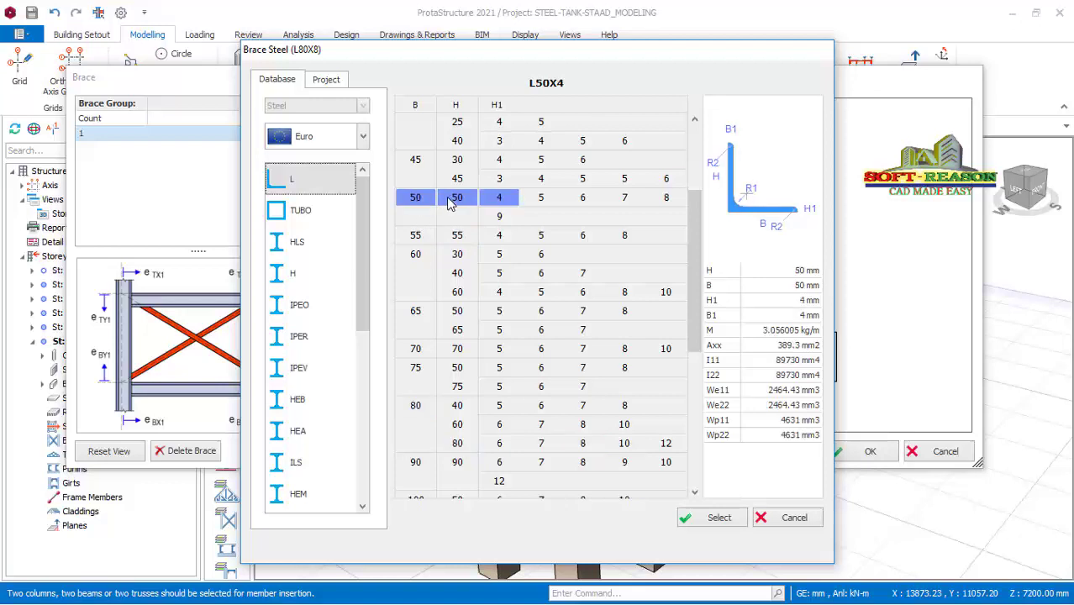
left_click(542, 199)
left_click(712, 517)
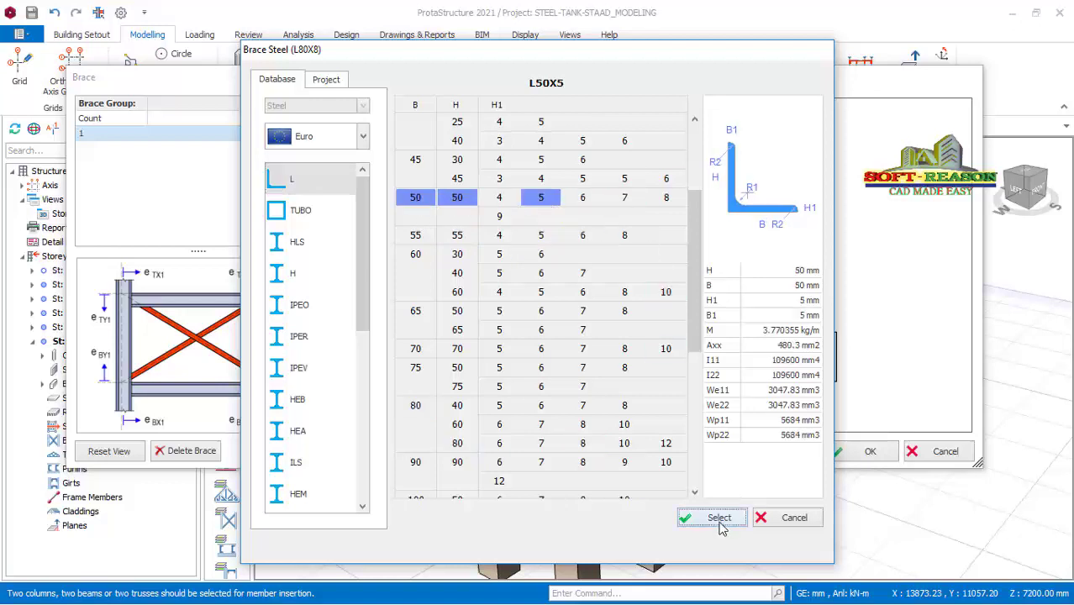
left_click(711, 545)
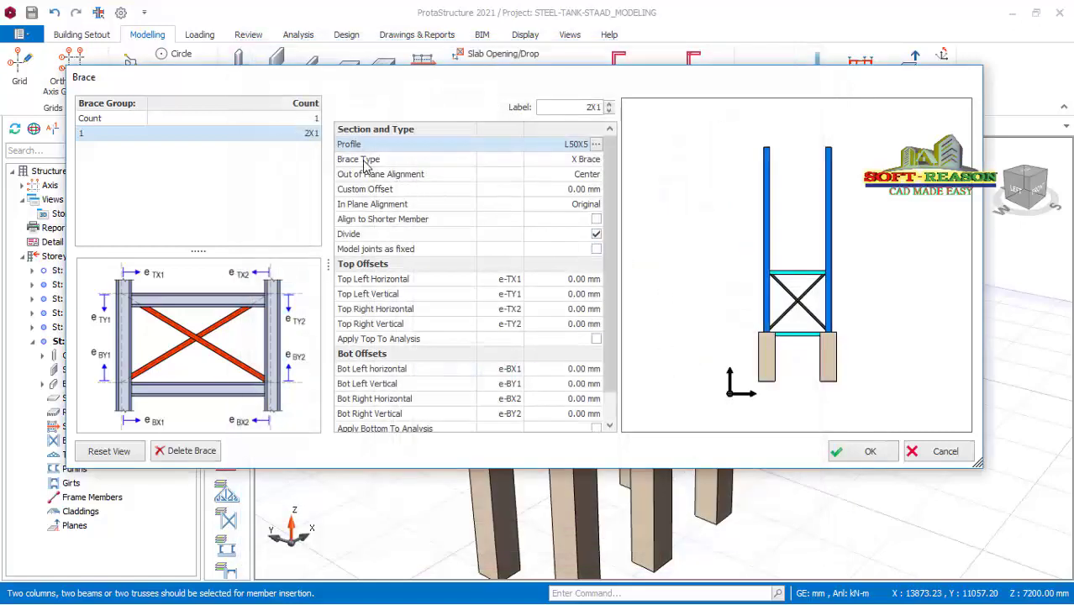
- Set the brace type to K Brace with Invert enabled and insert it in the selected bay
left_click(593, 159)
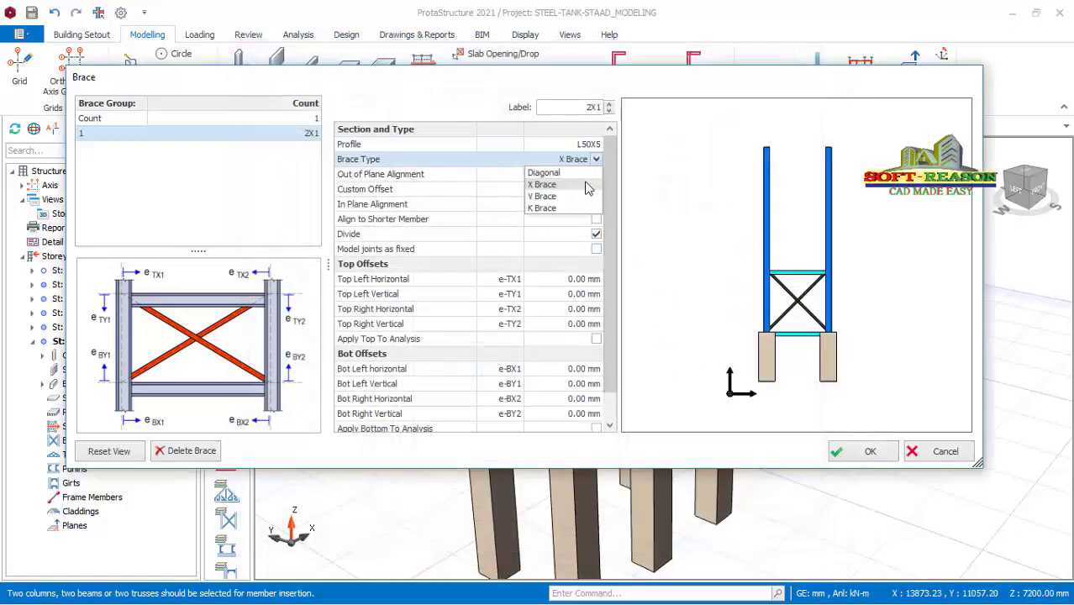
left_click(542, 208)
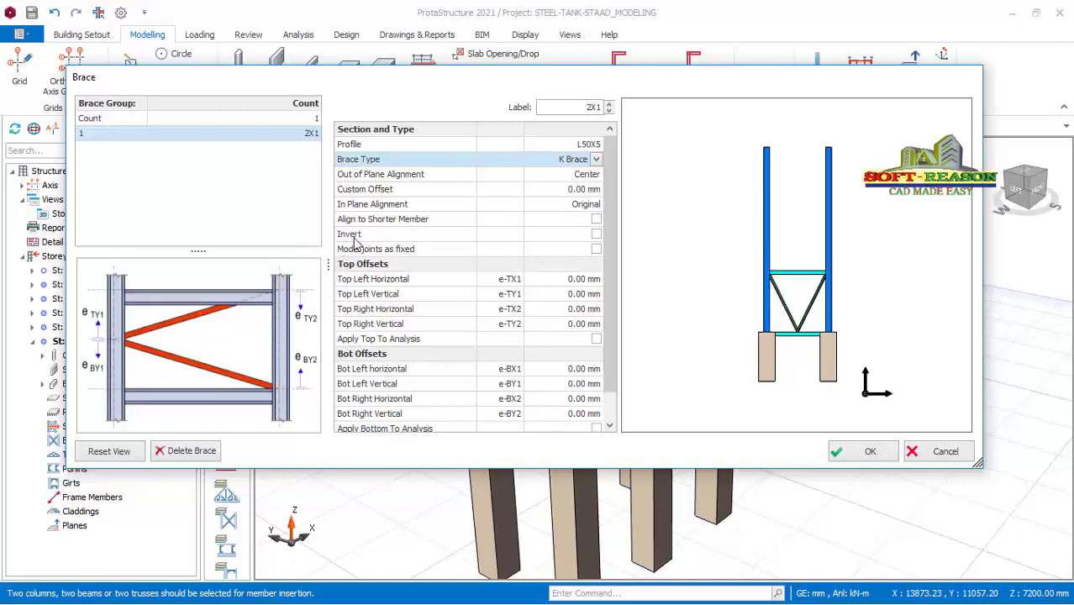
left_click(596, 234)
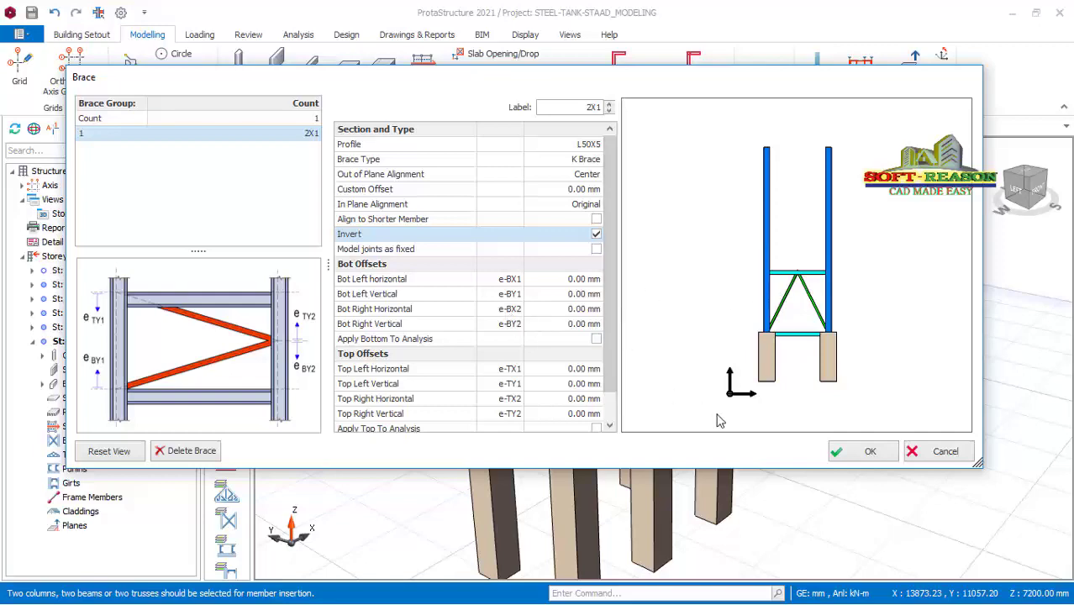
left_click(868, 452)
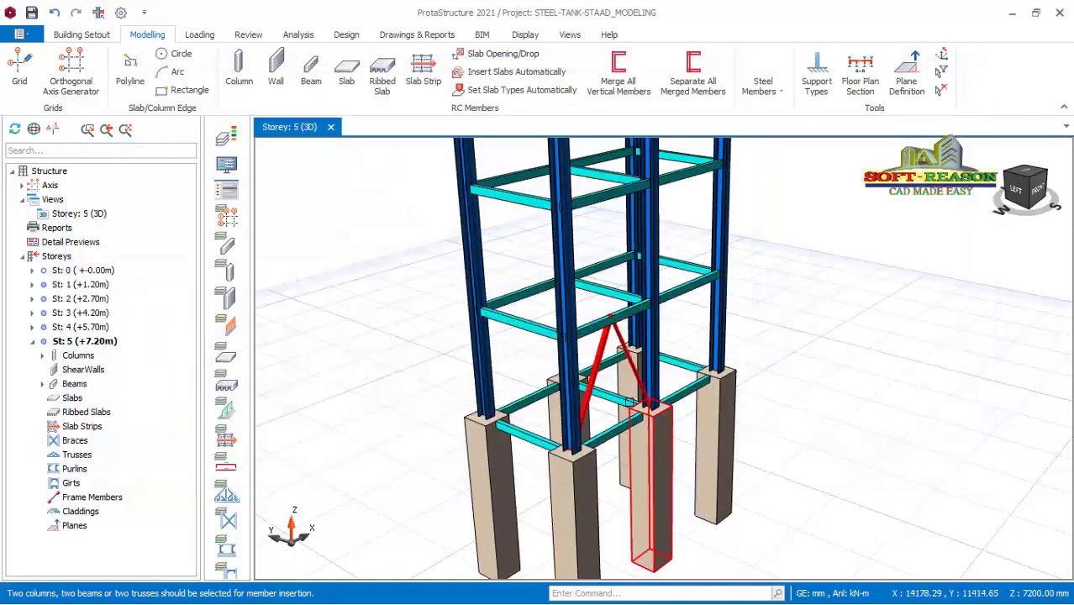
- Insert an inverted L50X5 K brace in the adjacent bay of the front face, between its two lowest beams
scroll(588, 310, "up", 3)
scroll(588, 310, "up", 4)
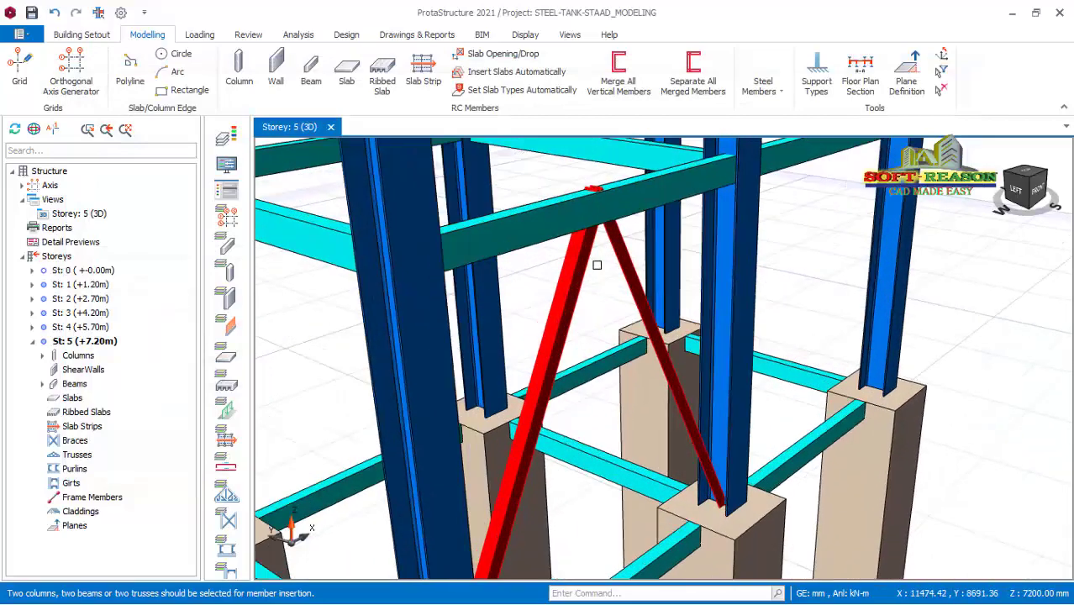
middle_click_drag(591, 279, 513, 270)
scroll(505, 341, "down", 3)
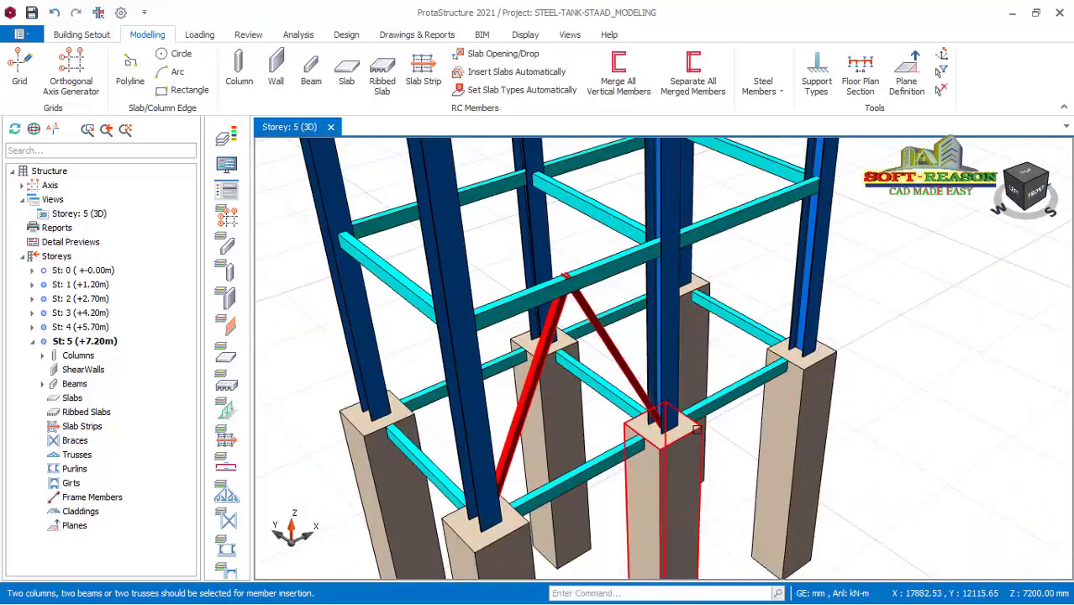
middle_click_drag(599, 449, 666, 445)
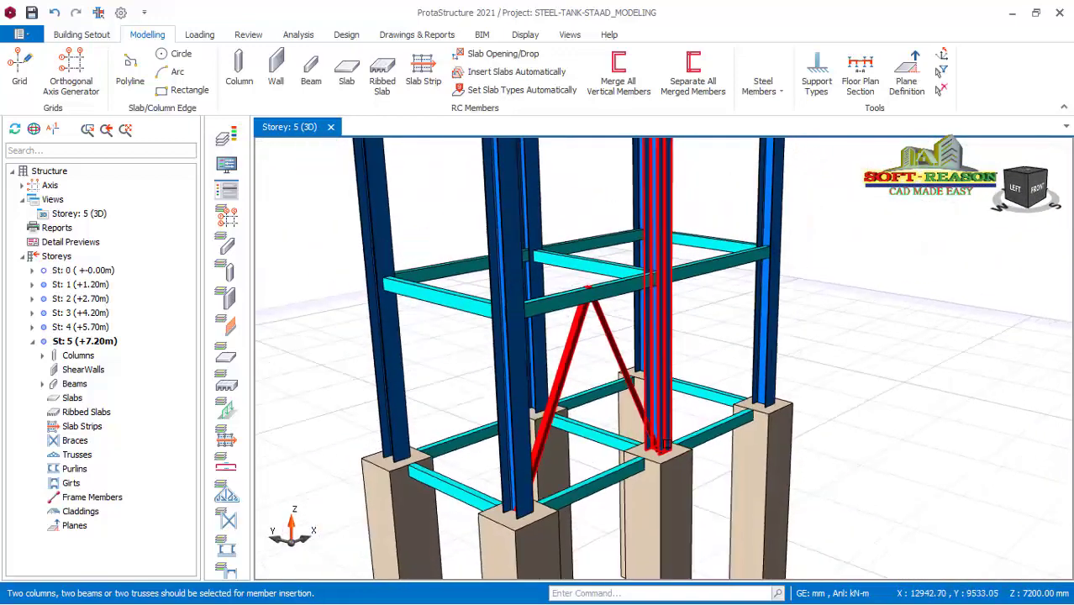
scroll(617, 344, "down", 2)
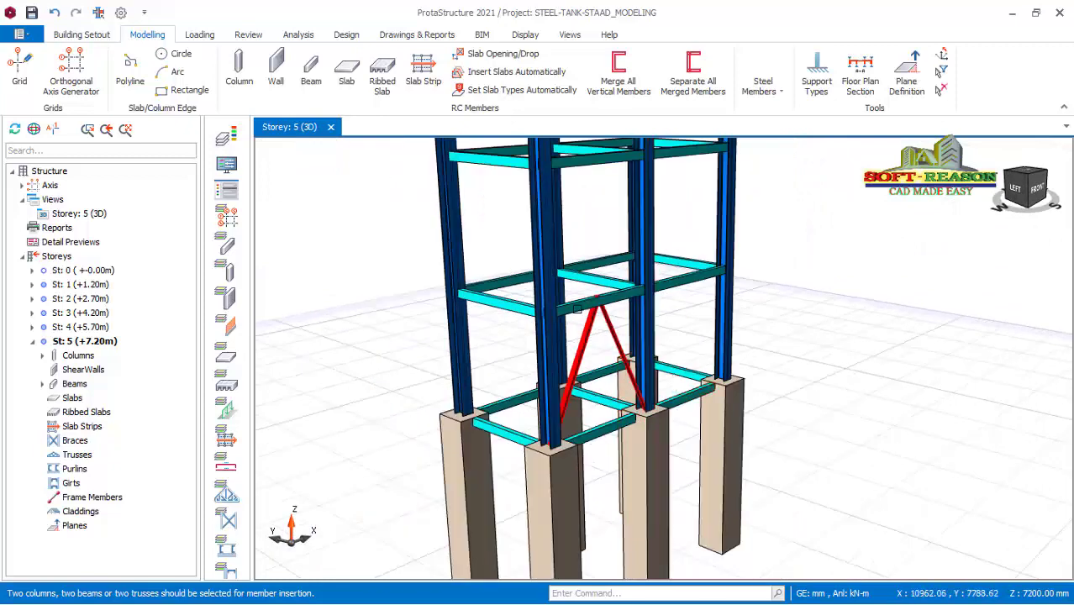
scroll(578, 309, "up", 2)
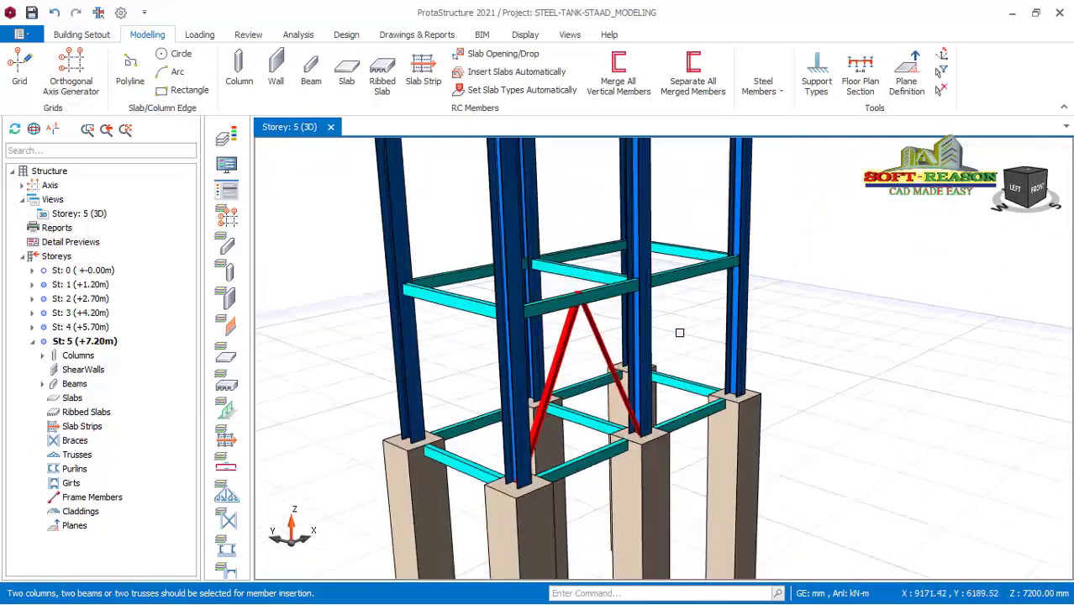
double_click(679, 283)
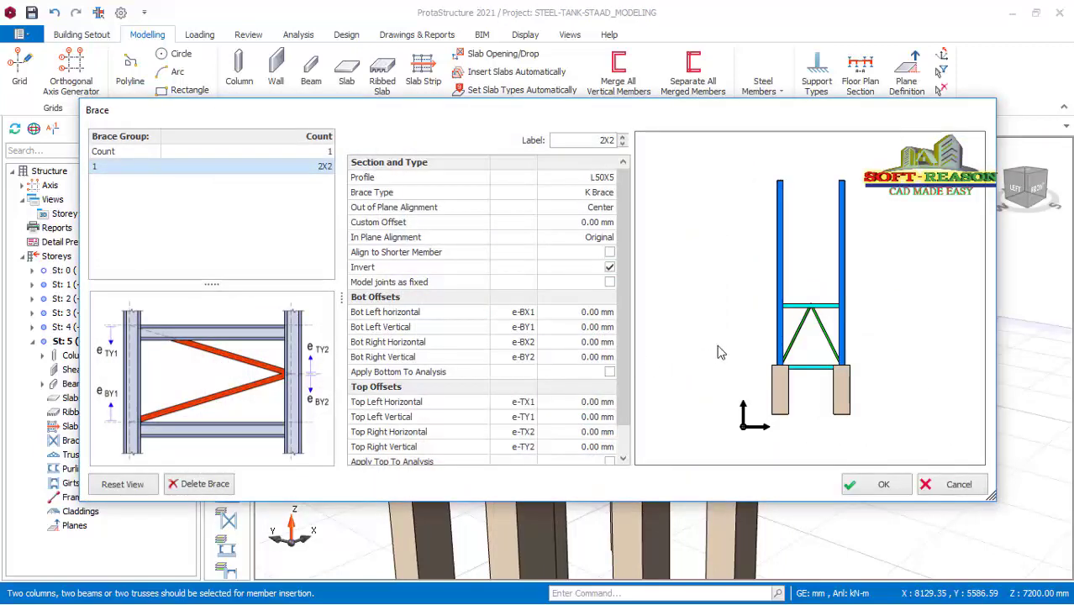
left_click(883, 485)
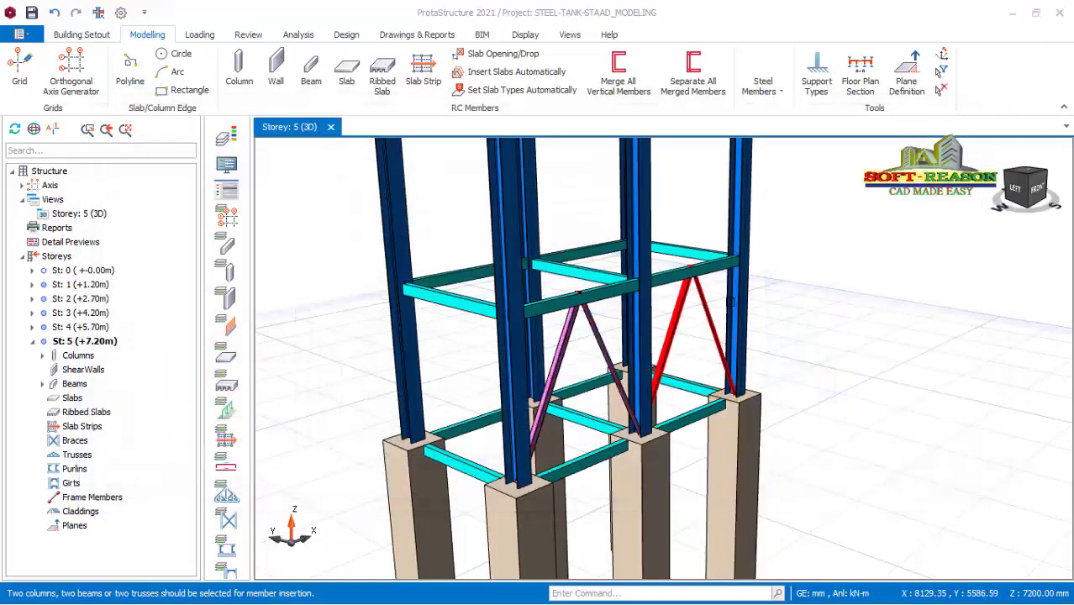
- Insert inverted L50X5 K braces in the lowest bays of the tower's right end frame and middle transverse frame
scroll(702, 356, "down", 1)
scroll(702, 355, "up", 1)
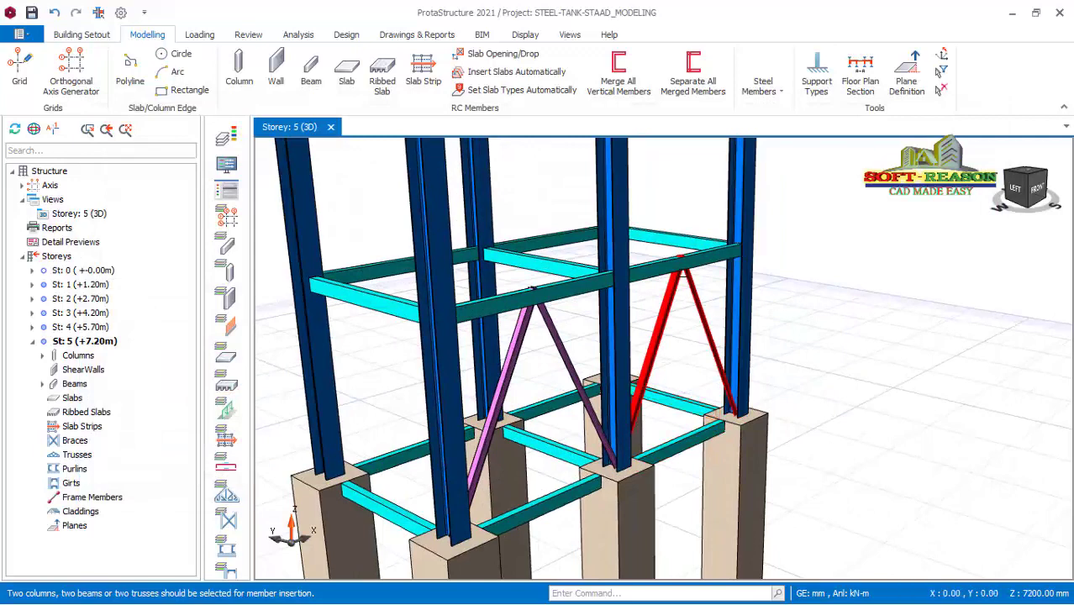
double_click(683, 319)
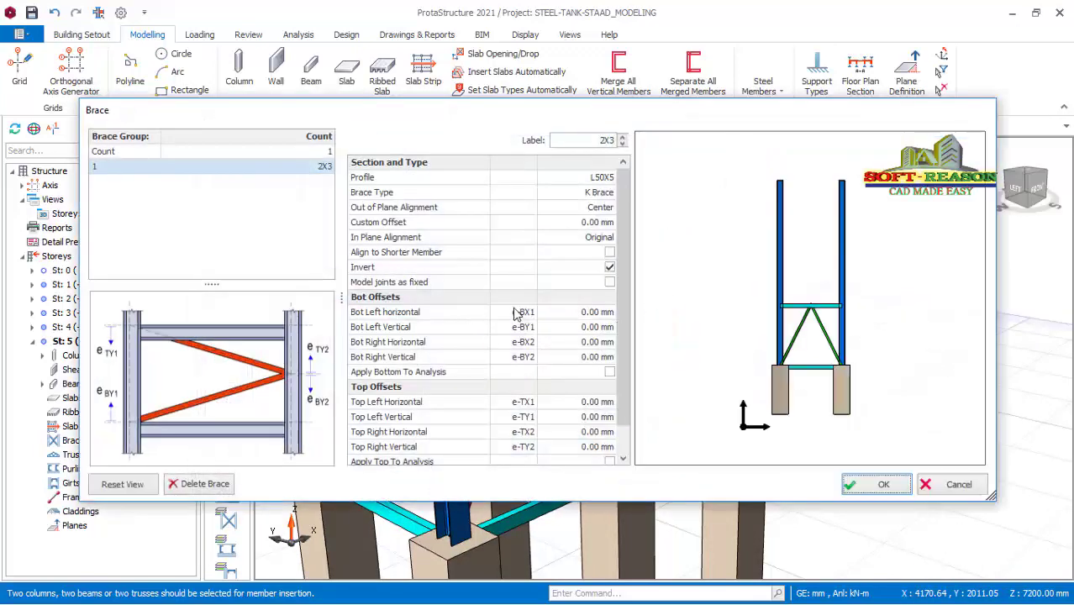
left_click(883, 485)
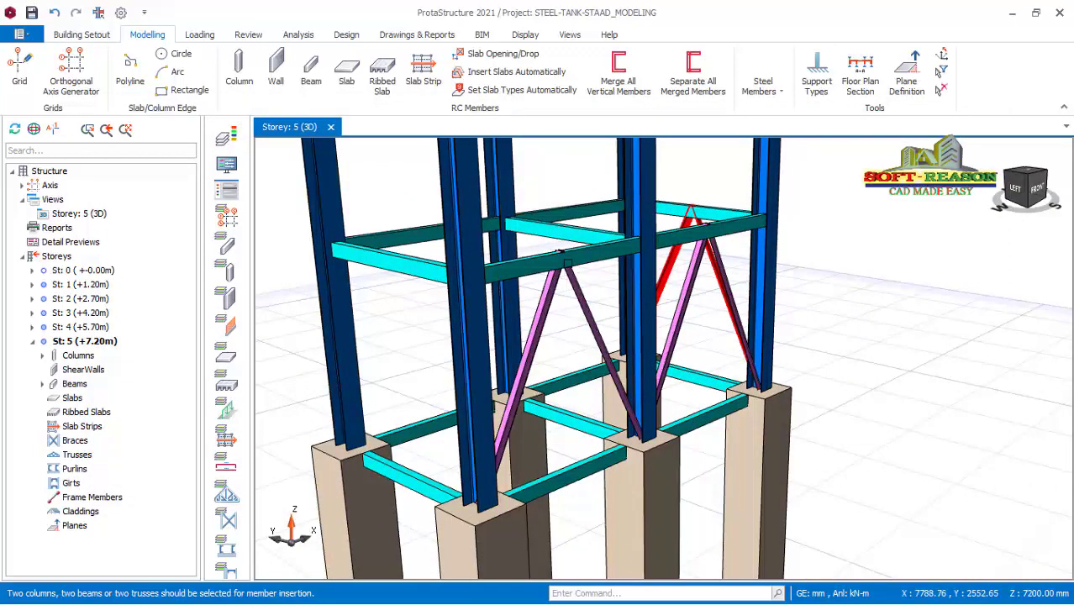
left_click(570, 238)
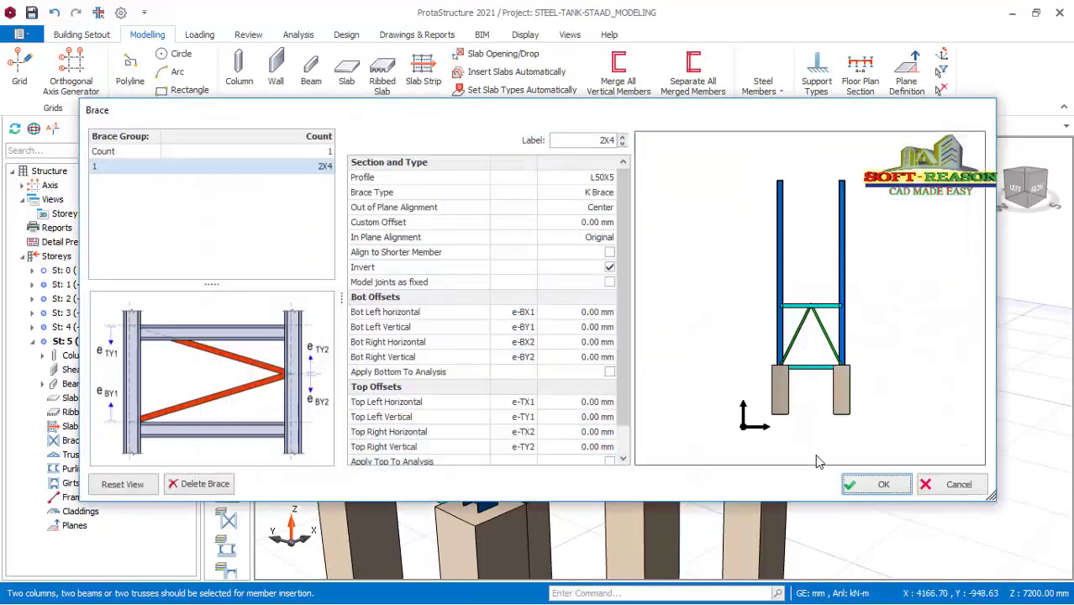
left_click(878, 487)
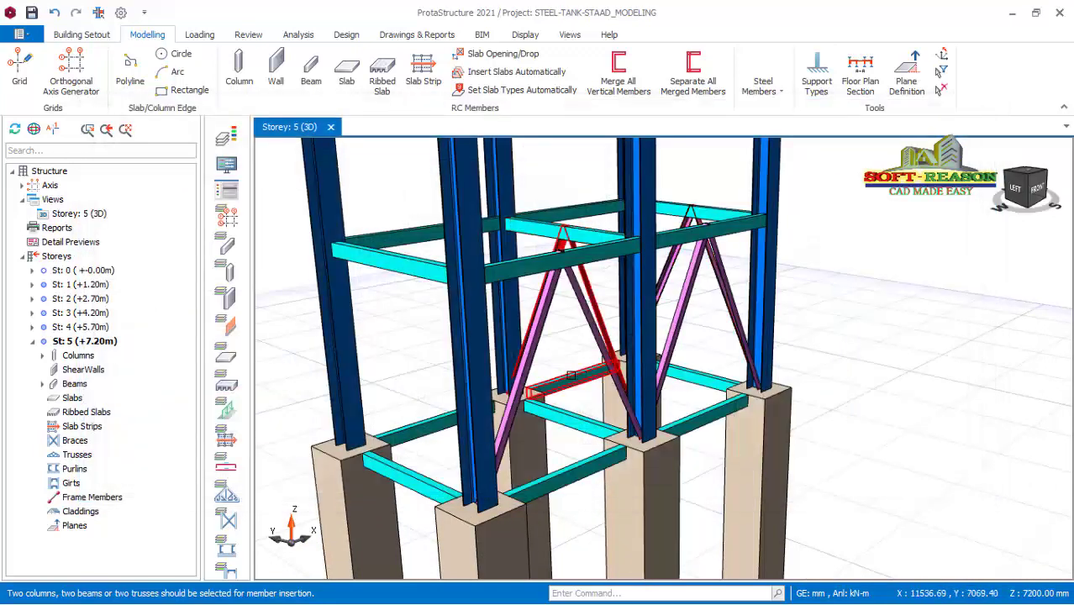
- Insert inverted L50X5 K braces in both lowest bays of the tower's rear face
left_click(726, 376)
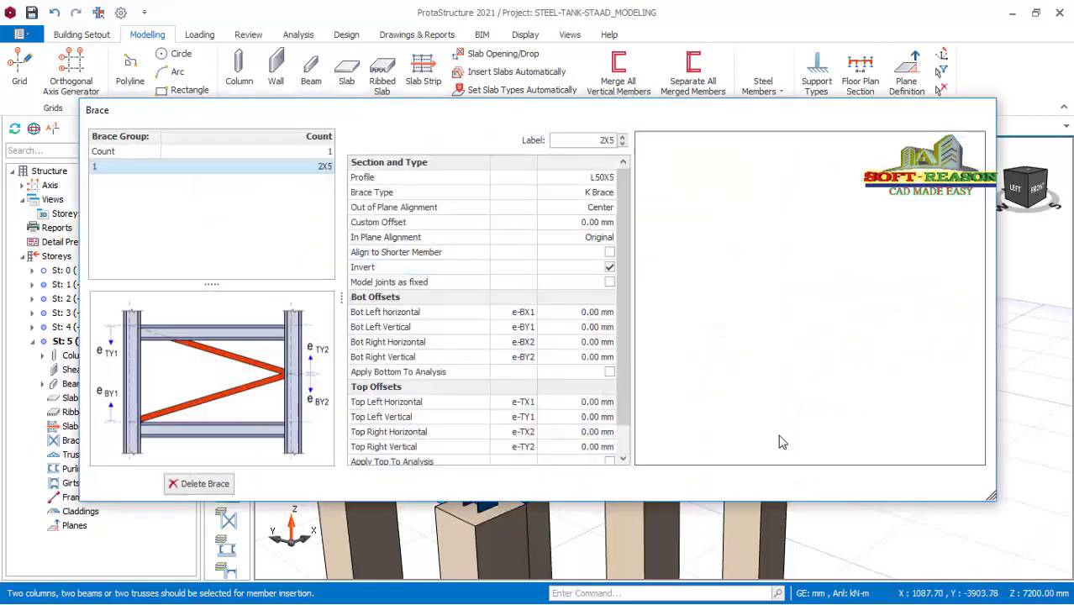
left_click(883, 482)
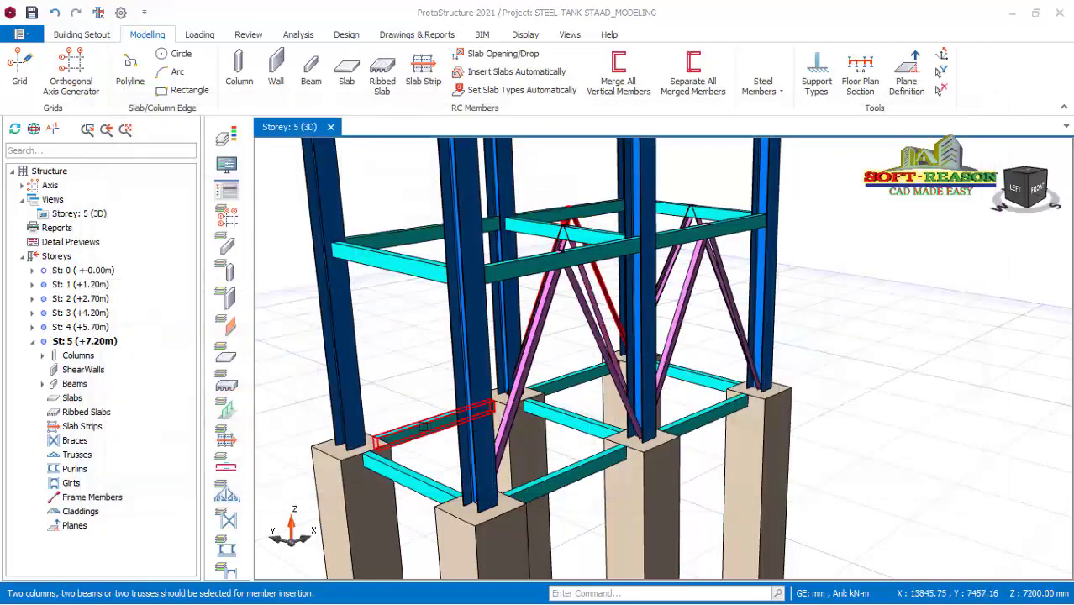
left_click(694, 333)
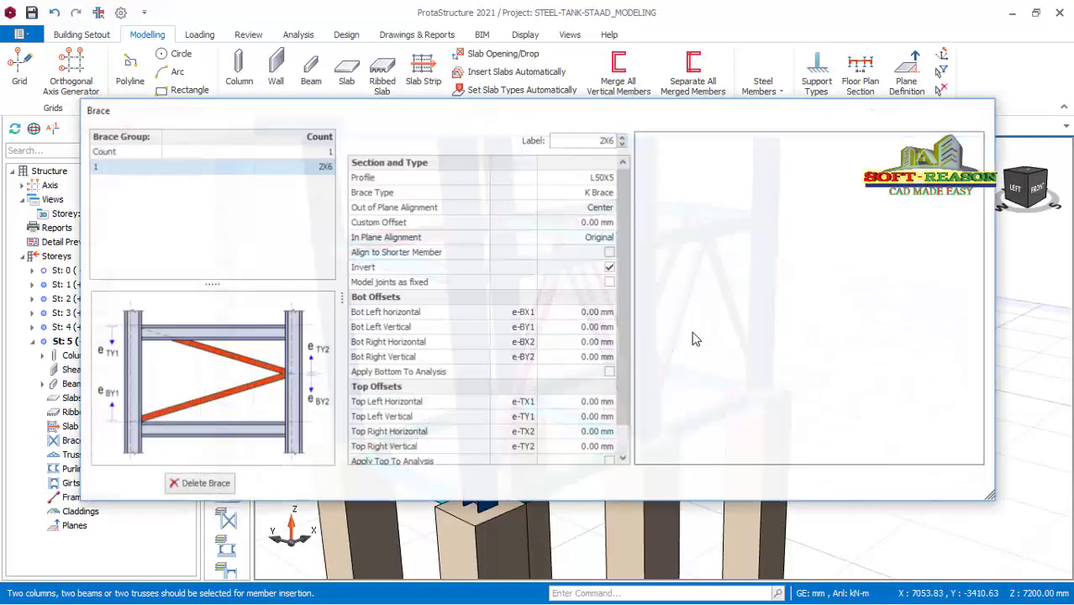
left_click(868, 484)
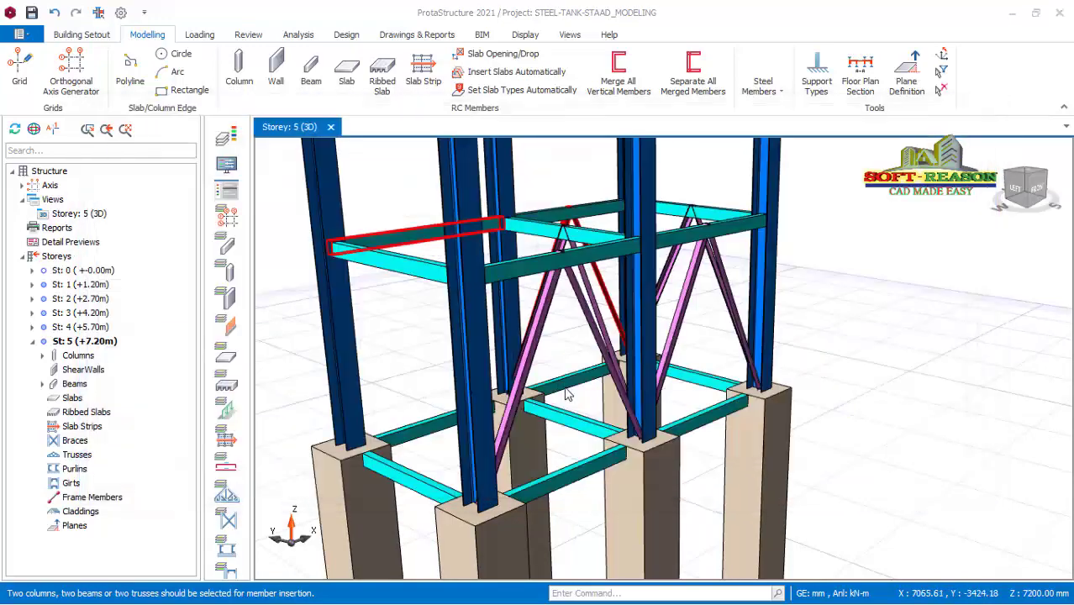
- Insert an inverted L50X5 K brace in the lowest bay of the tower's left end face, directly above the pedestals
middle_click_drag(554, 483, 488, 497)
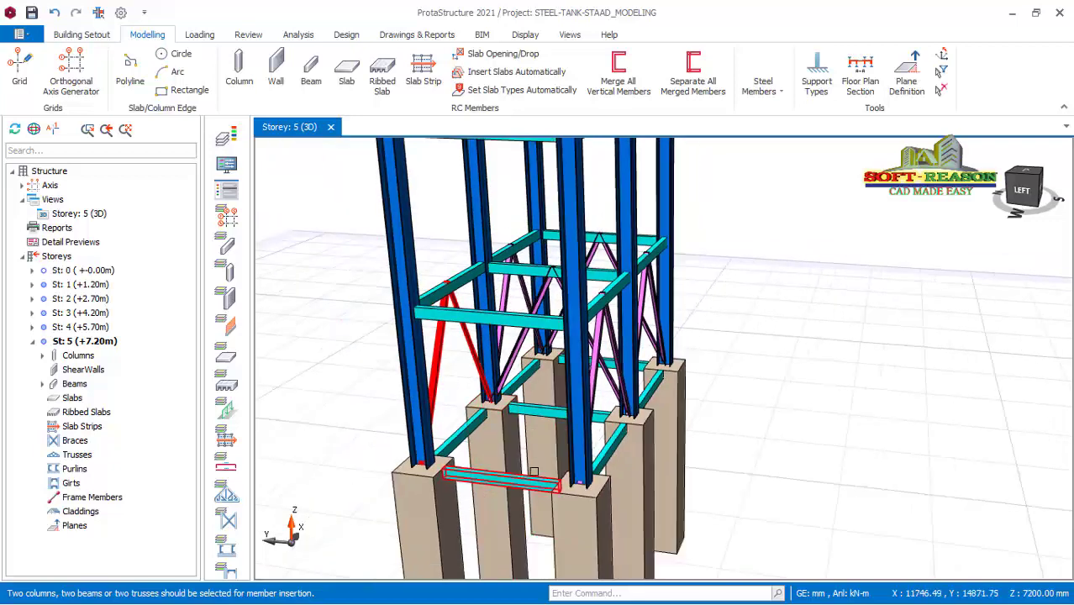
scroll(511, 460, "down", 2)
middle_click_drag(548, 480, 513, 494)
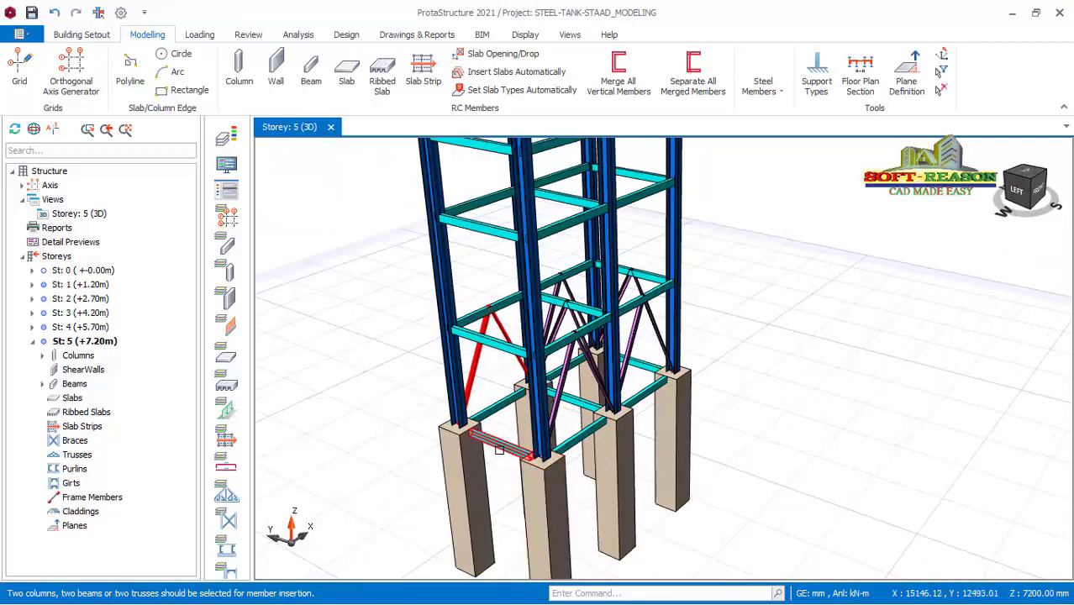
double_click(507, 342)
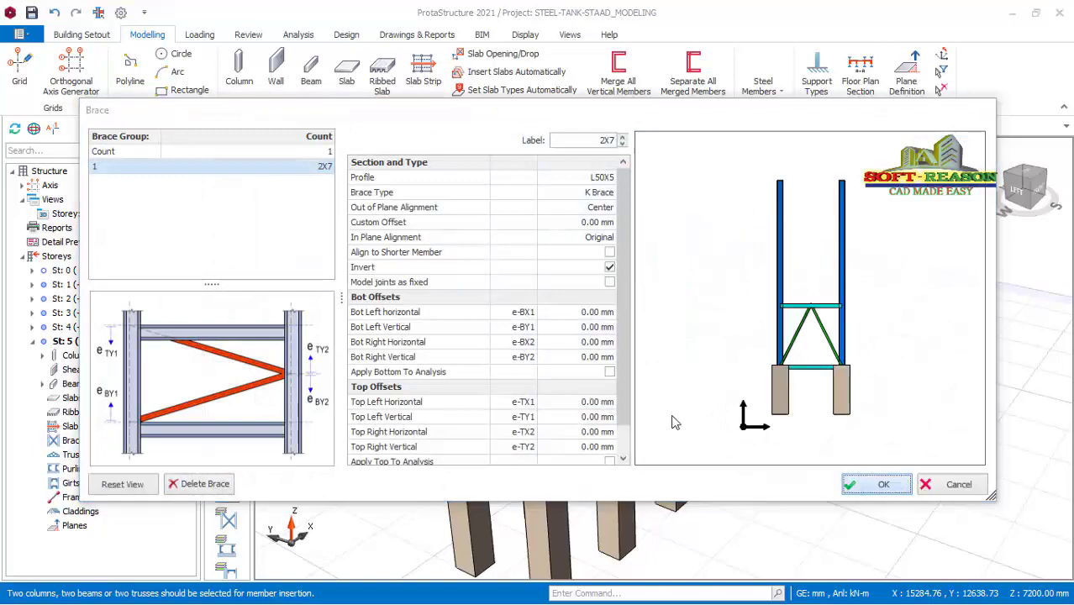
left_click(882, 484)
- Insert an inverted L50X5 K brace in the second-level bay of the tower's right end face
scroll(640, 437, "up", 5)
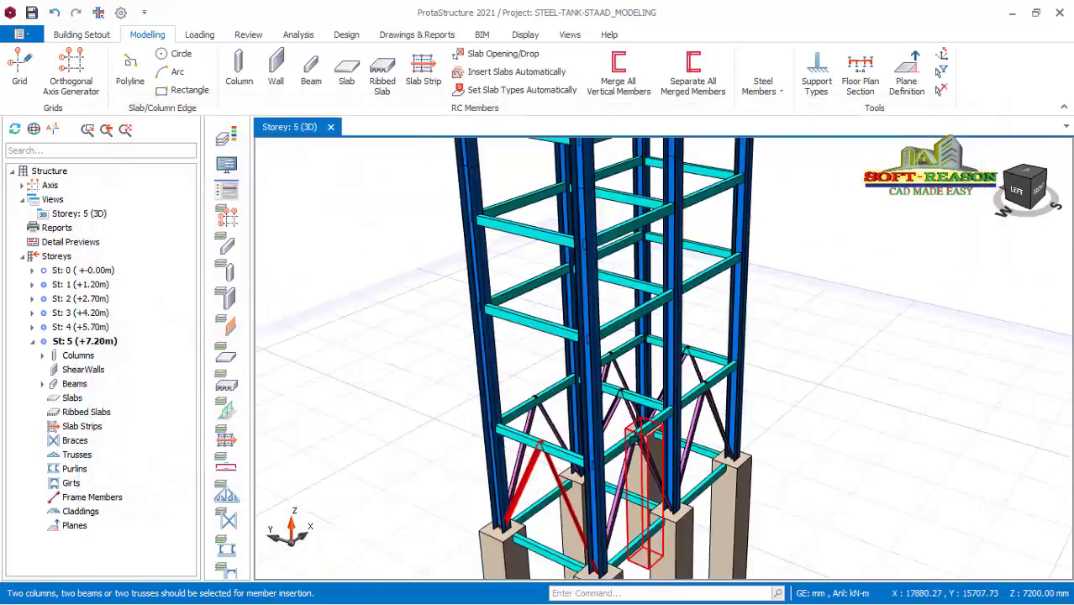
mouse_move(673, 458)
middle_mouse_down()
mouse_move(723, 403)
mouse_move(646, 406)
mouse_move(656, 406)
middle_mouse_up()
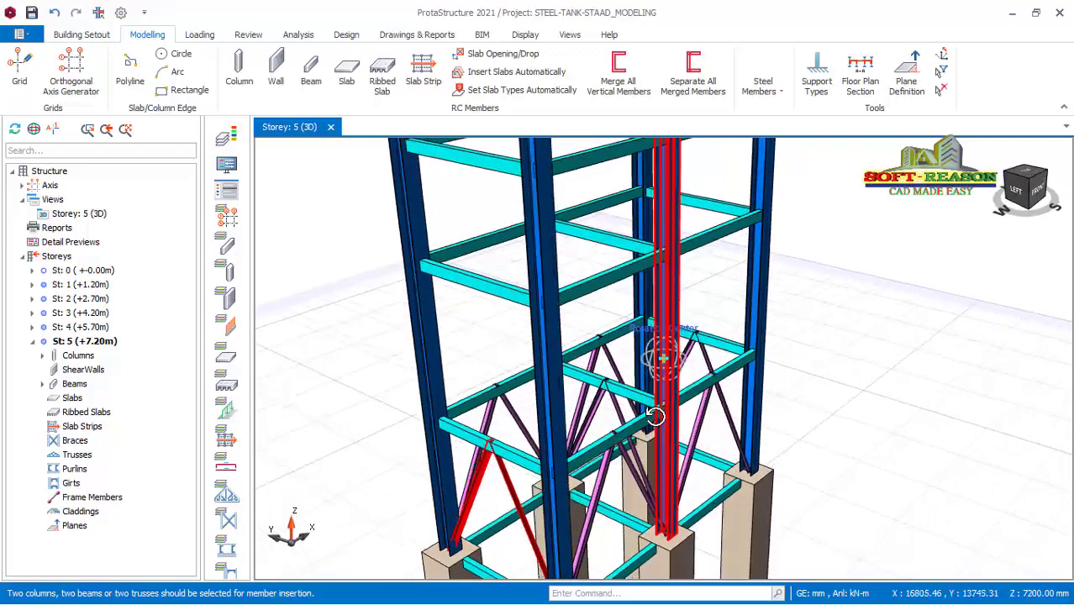
left_click(725, 345)
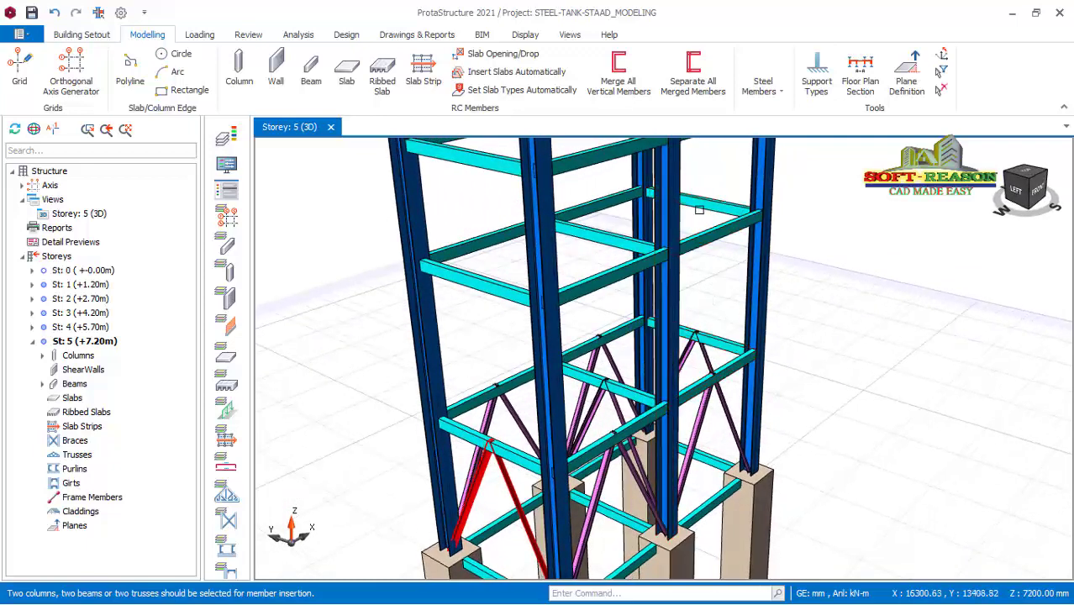
left_click(707, 206)
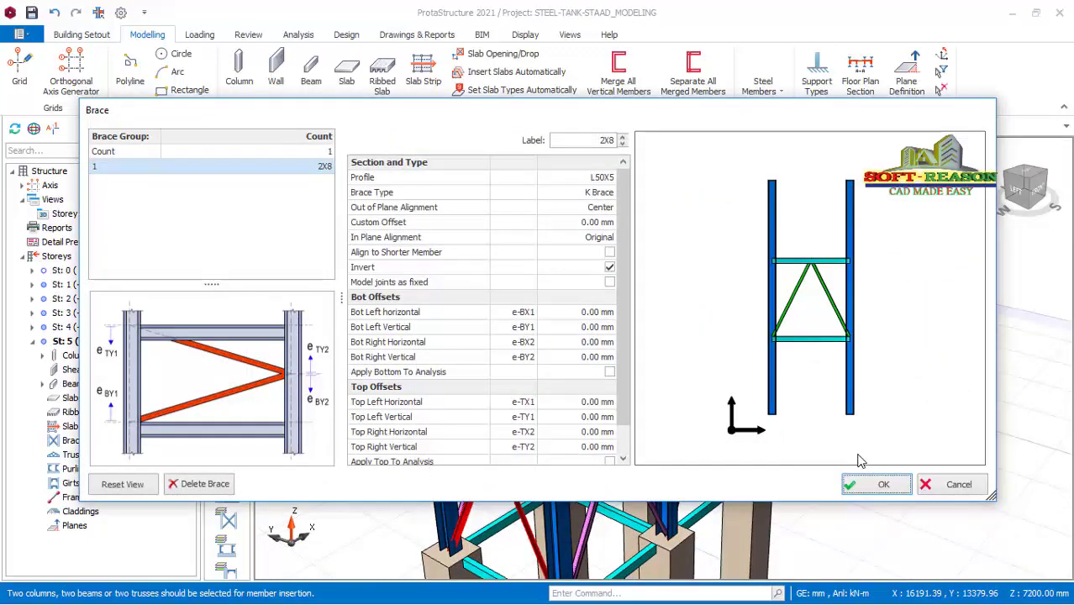
left_click(877, 485)
- Insert an inverted L50X5 K brace in the second-level bay of the front face nearest the right end
scroll(739, 353, "up", 2)
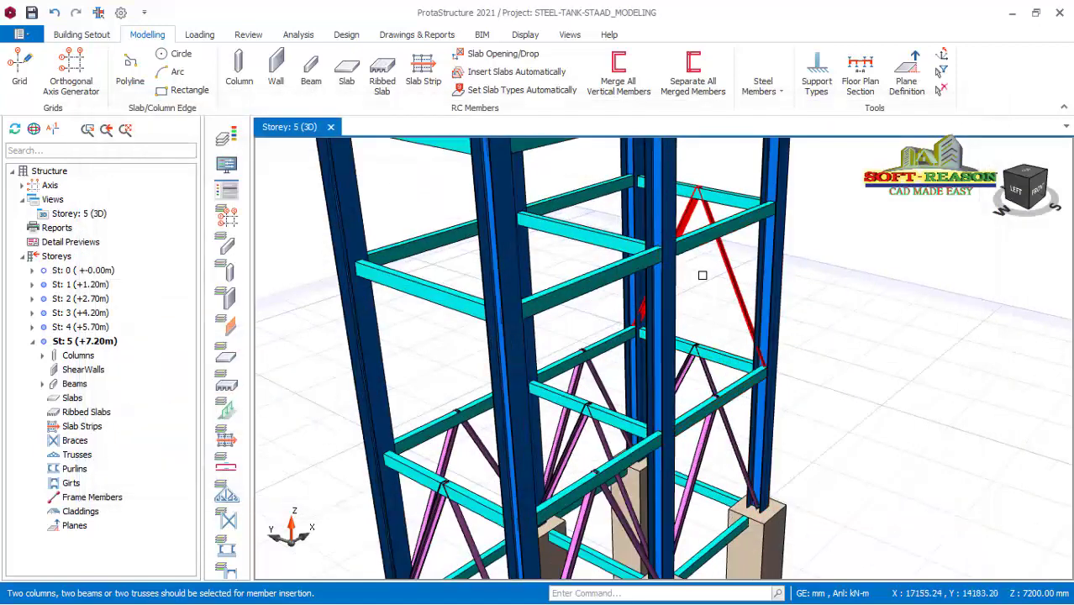
left_click(748, 378)
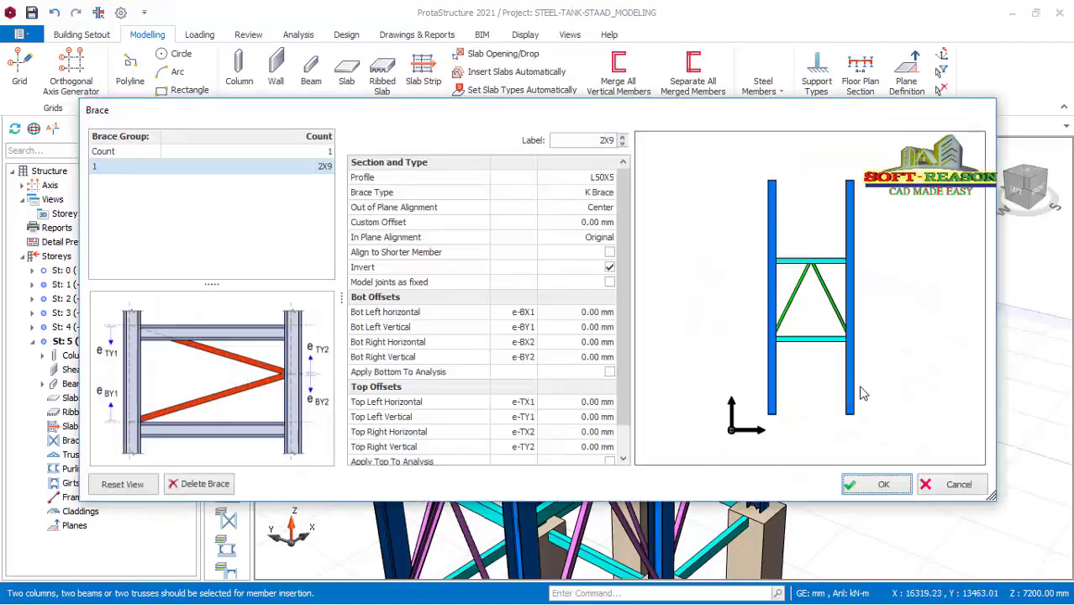
left_click(876, 484)
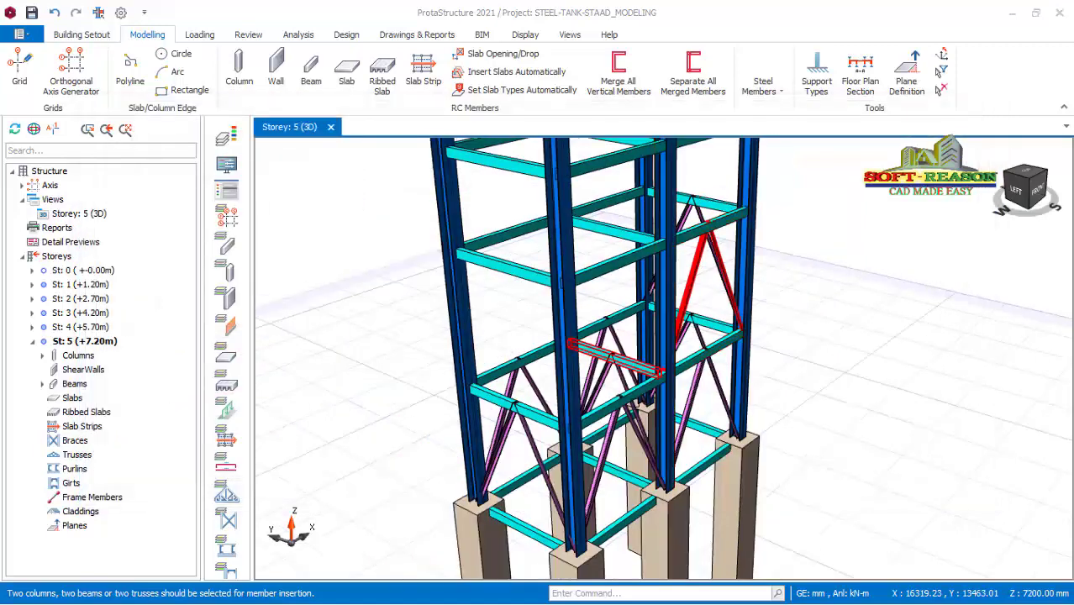
- Insert inverted L50X5 K braces in the remaining bays of all frames up to the top of the tower
scroll(689, 360, "up", 3)
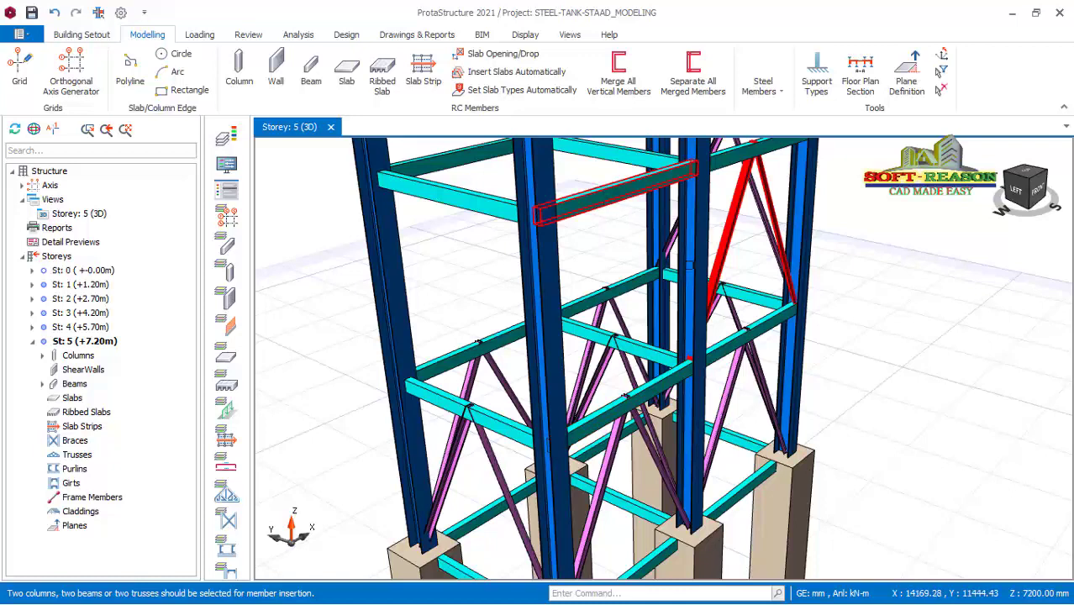
double_click(720, 274)
left_click(879, 483)
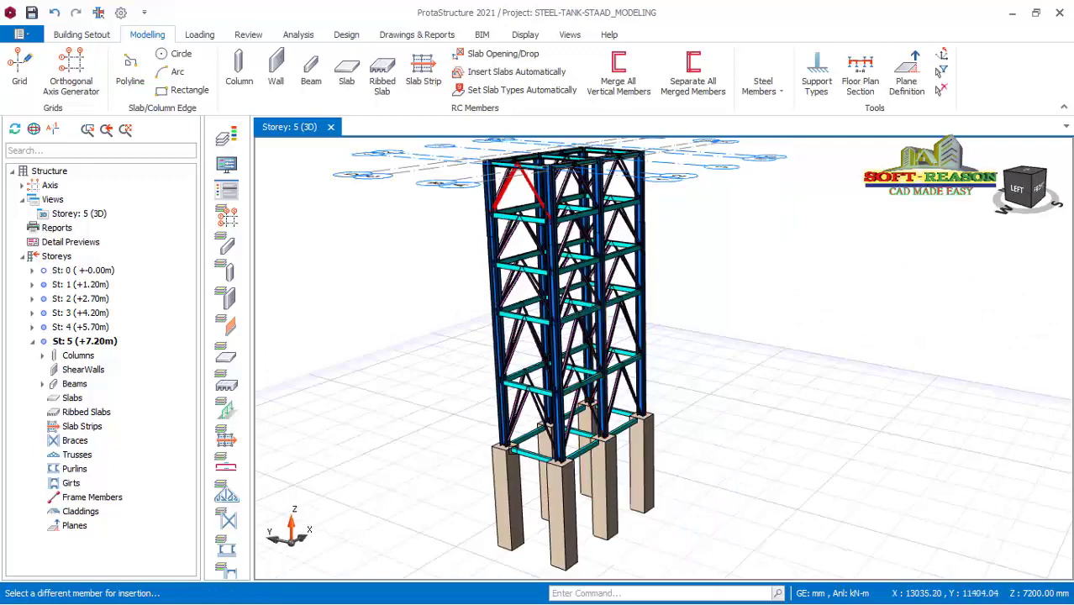
- Examine the braces on all tower levels and the top beam frame from several angles
scroll(512, 365, "up", 2)
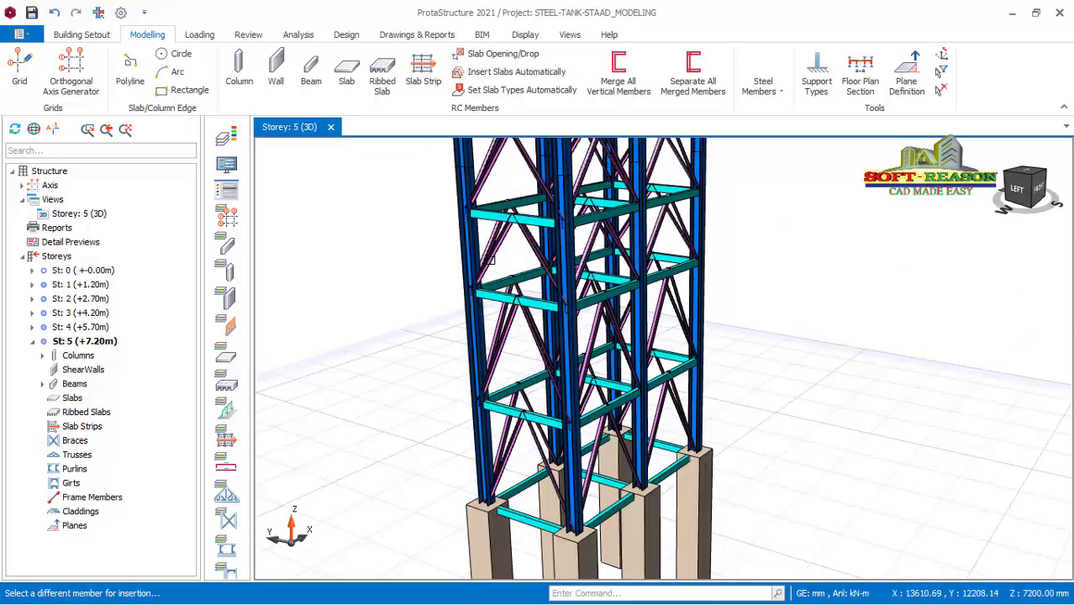
scroll(538, 353, "up", 2)
scroll(514, 411, "down", 2)
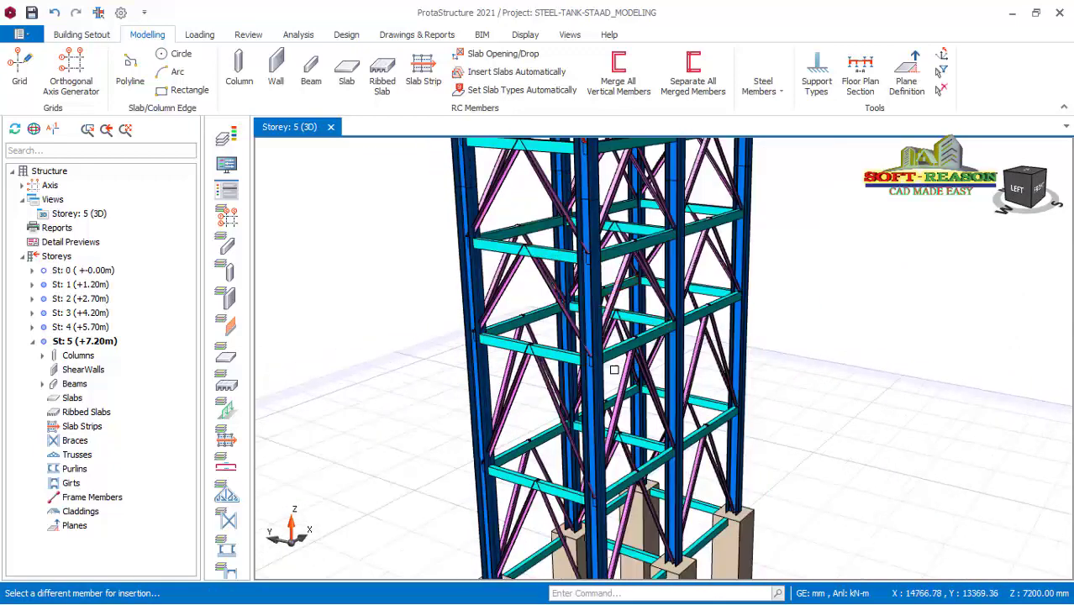
middle_click_drag(602, 363, 581, 387)
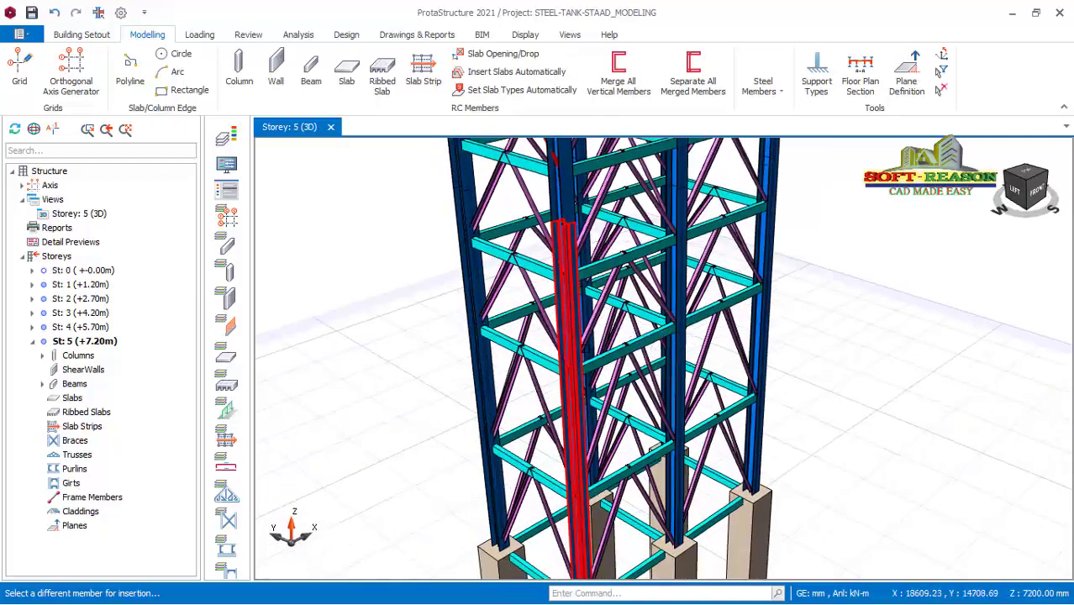
scroll(580, 375, "down", 2)
scroll(588, 327, "up", 3)
scroll(590, 327, "down", 2)
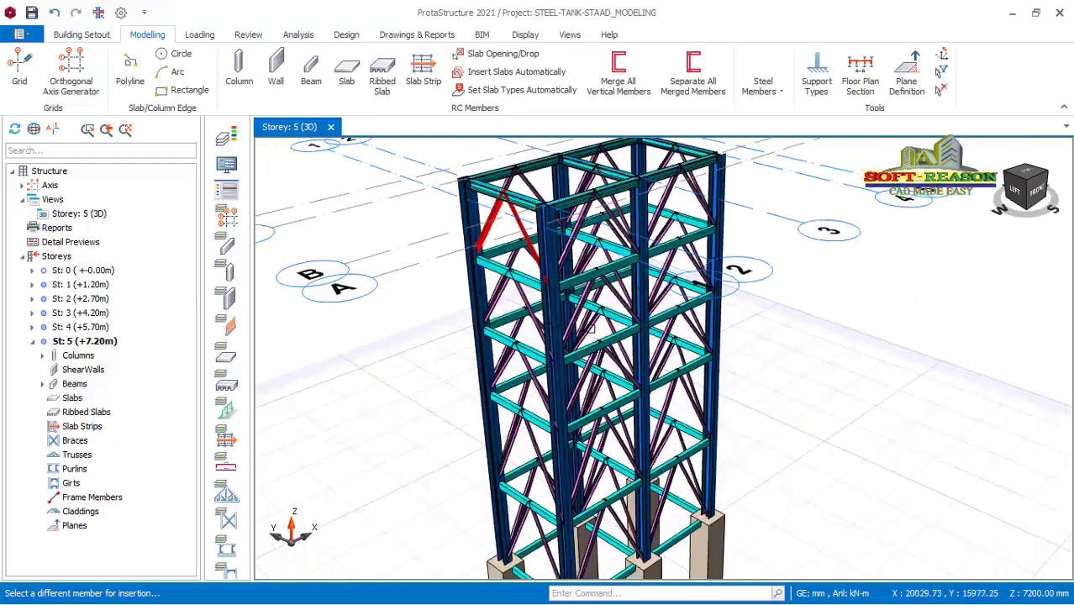
scroll(617, 244, "down", 2)
scroll(618, 219, "up", 5)
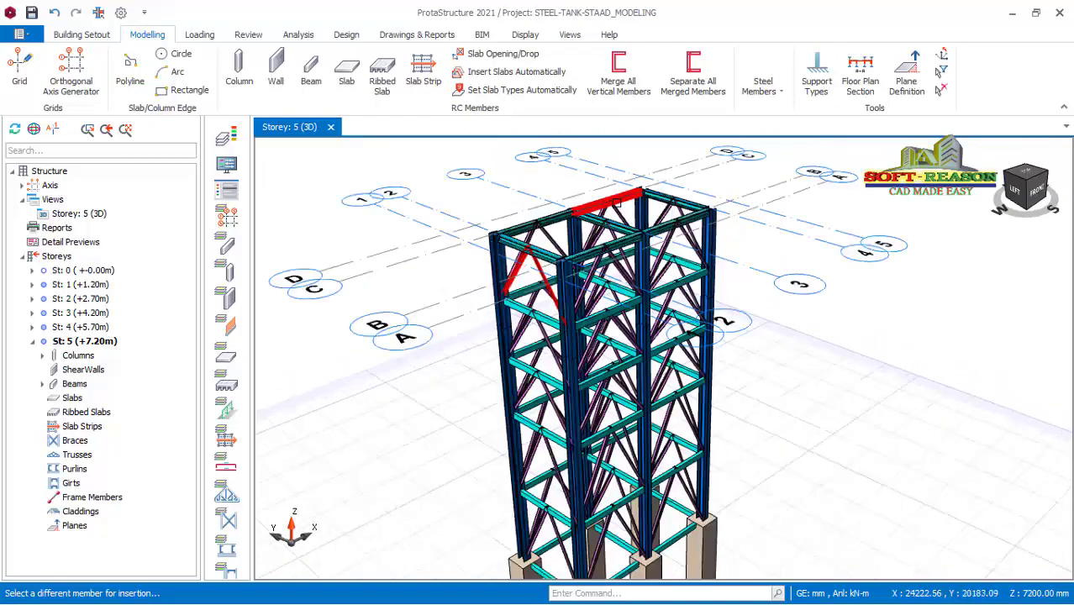
middle_click_drag(588, 337, 584, 307)
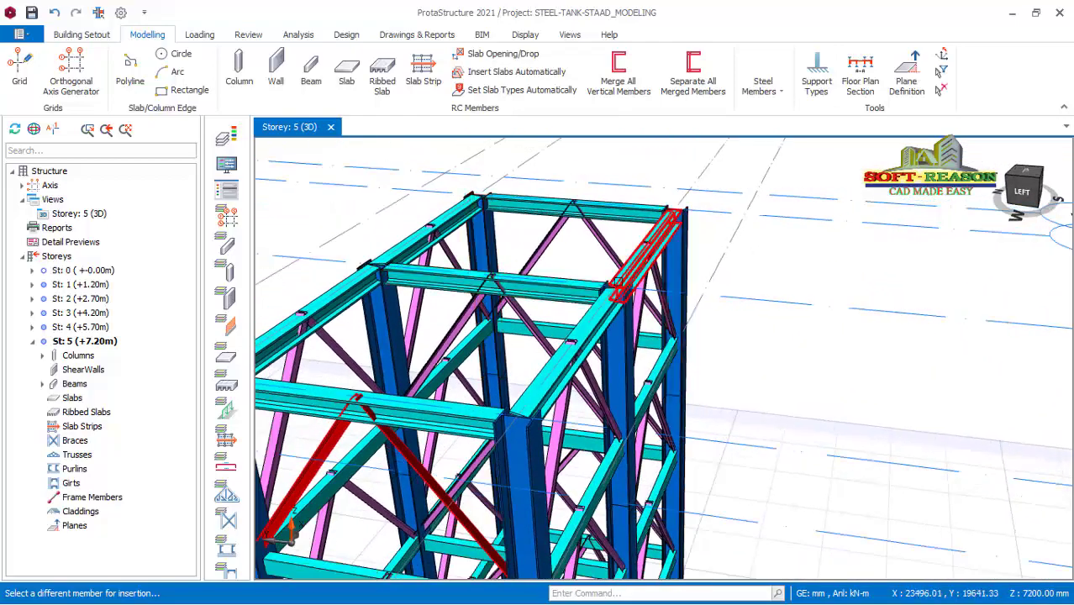
scroll(576, 274, "down", 2)
middle_click_drag(517, 360, 500, 348)
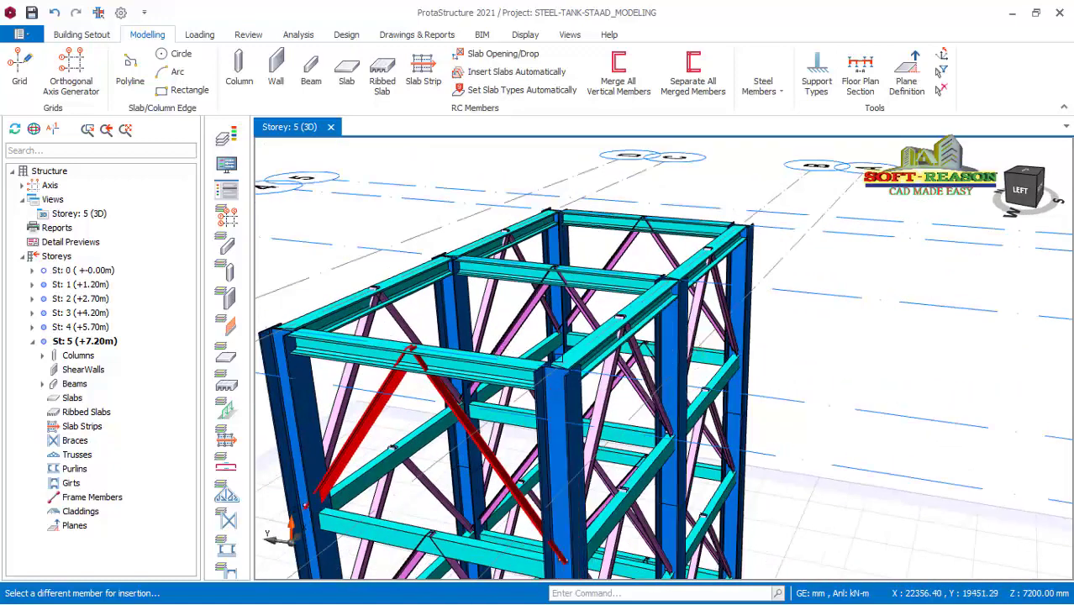
- Start a steel beam and set its section source to the BS database's RHCF rectangular hollow sections
left_click(781, 94)
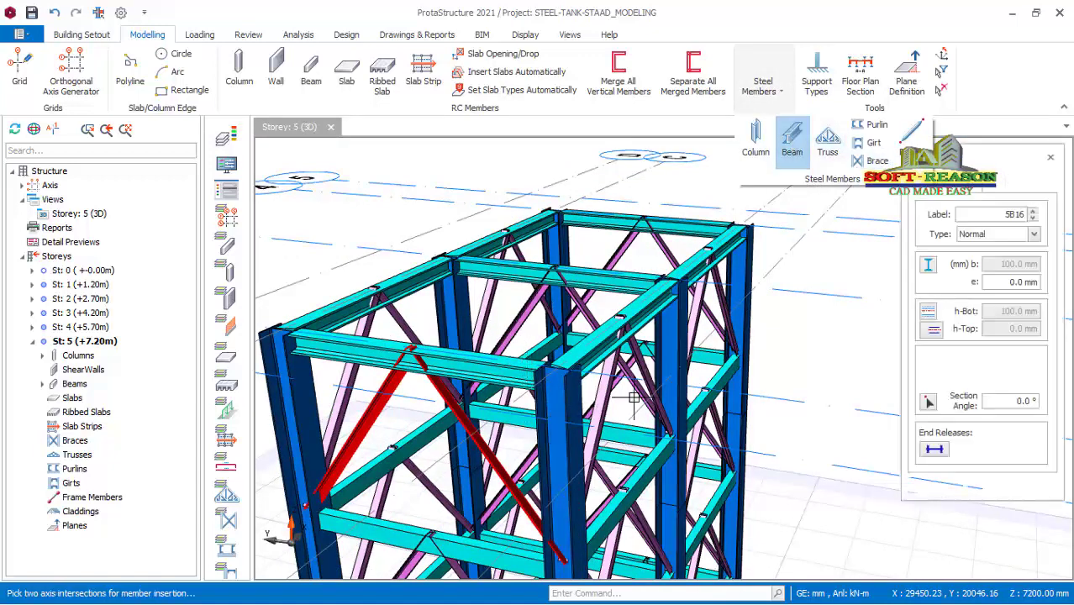
left_click(928, 266)
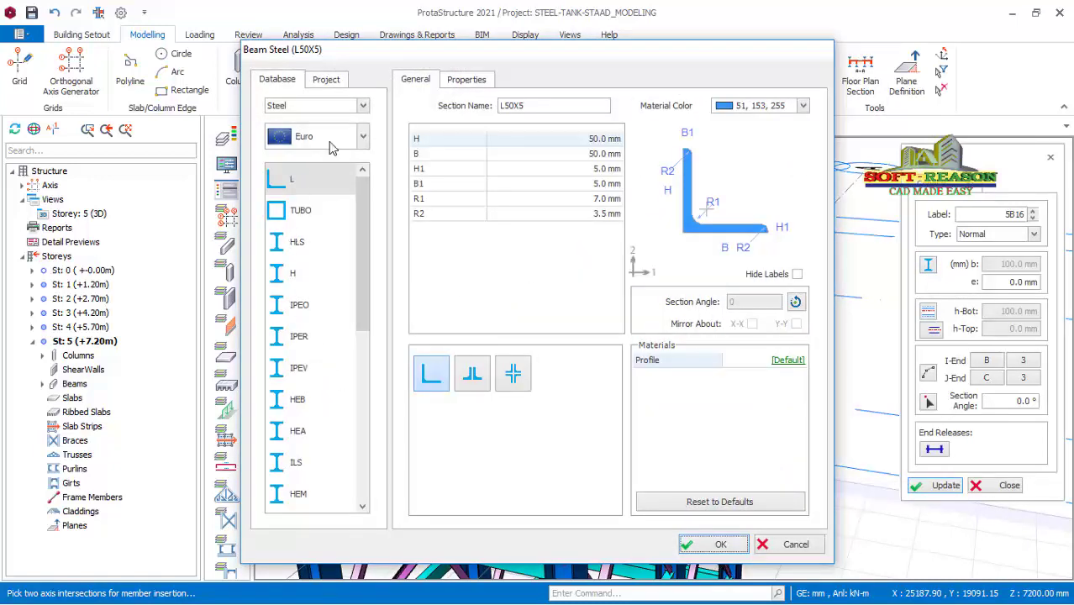
left_click(363, 140)
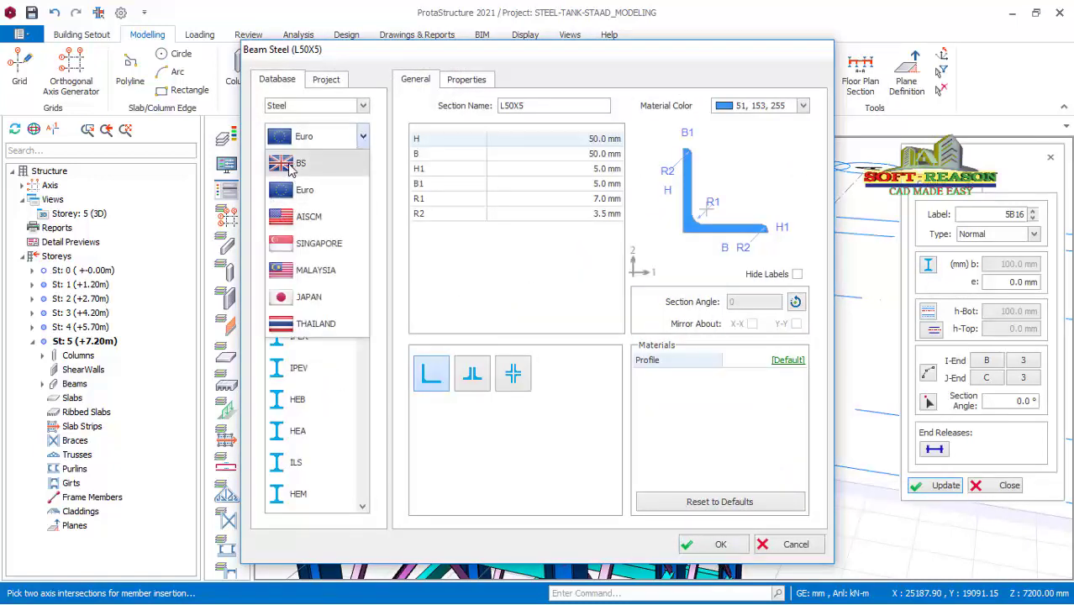
left_click(302, 164)
left_click(299, 214)
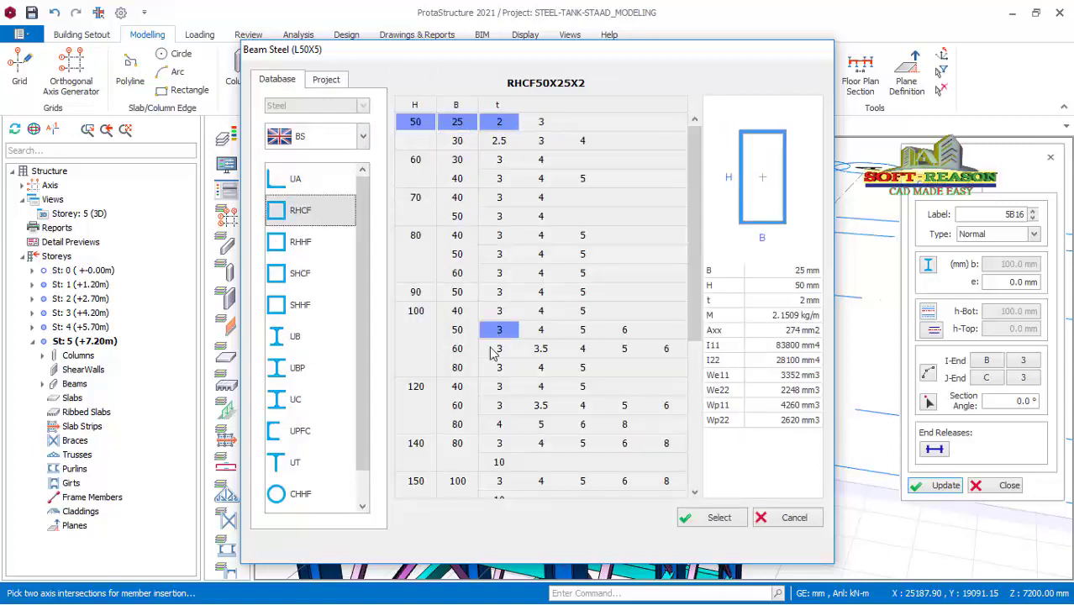
- Set the steel beam section to RHCF100X80X5 and accept it
scroll(461, 372, "down", 2)
left_click(421, 222)
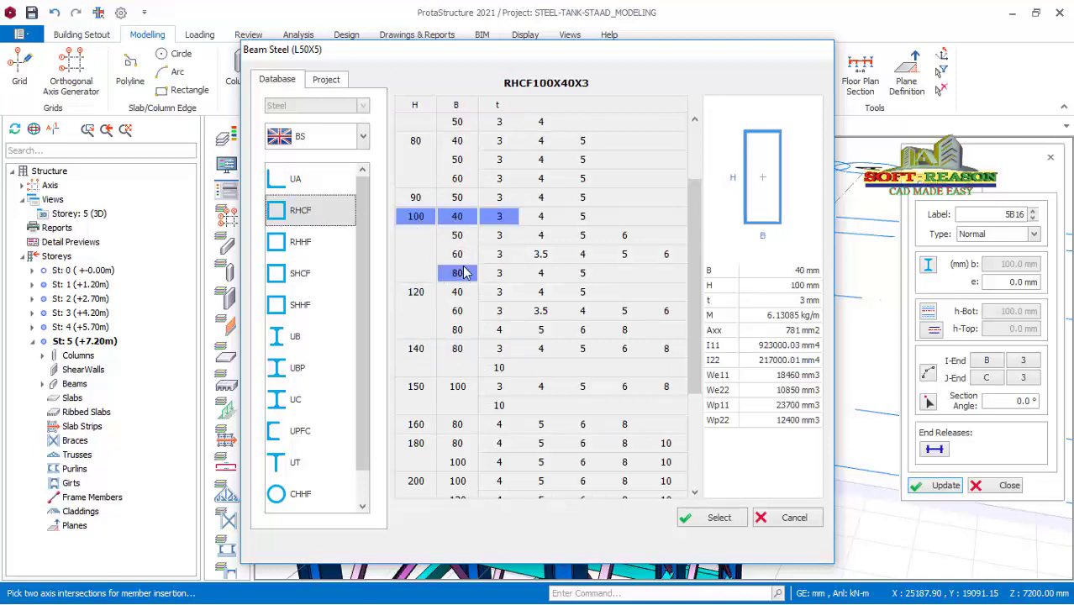
left_click(499, 279)
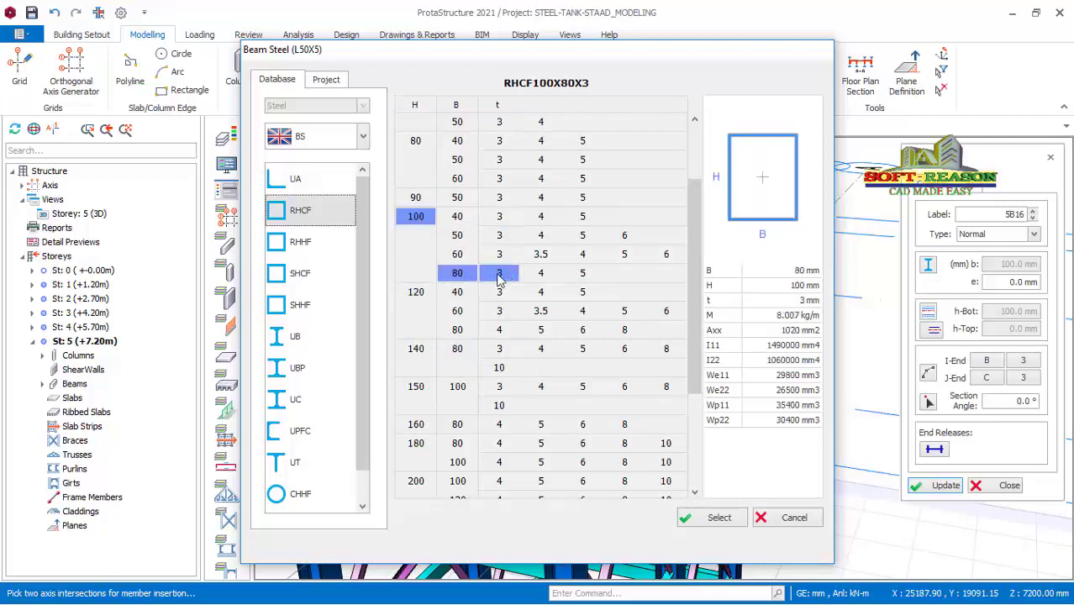
left_click(543, 277)
left_click(583, 270)
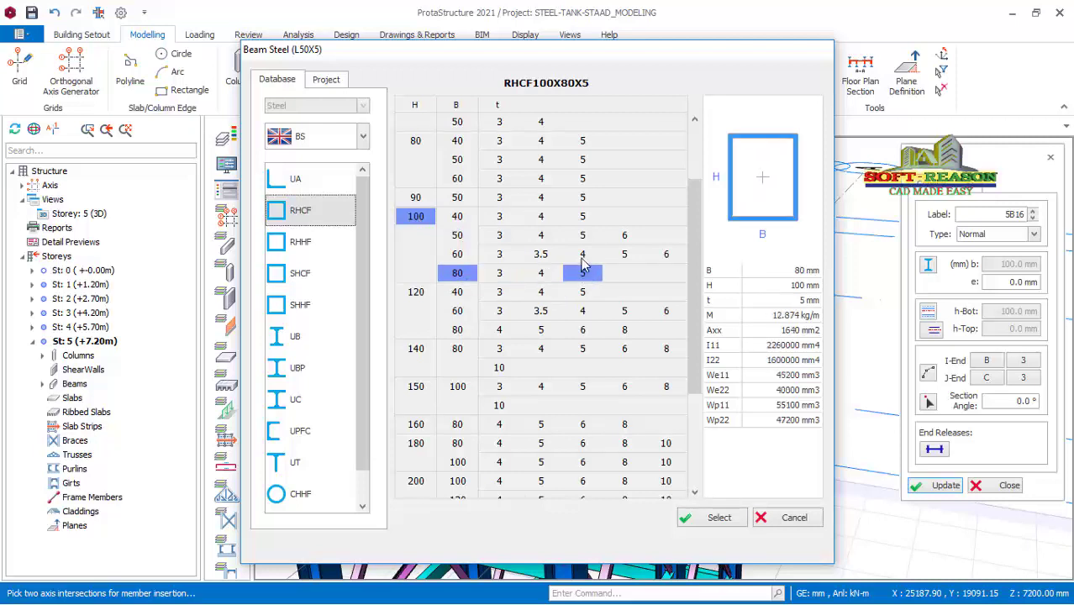
left_click(719, 518)
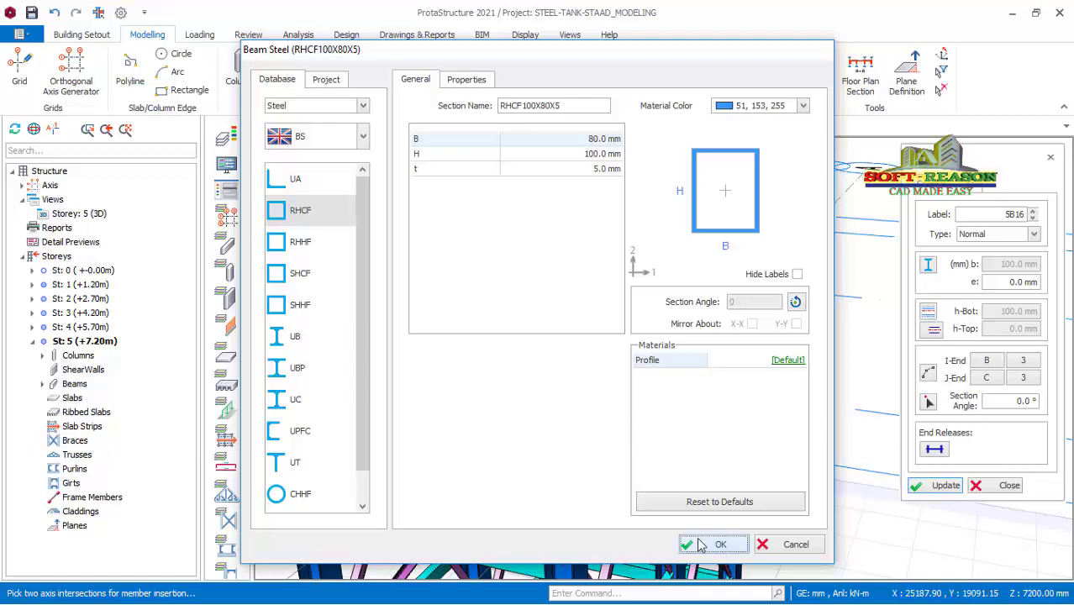
left_click(715, 544)
- Insert top-level beams outside axis B: A to B on axis 2, axis A from 2 to 4, and A to B on axis 4
scroll(624, 407, "down", 3)
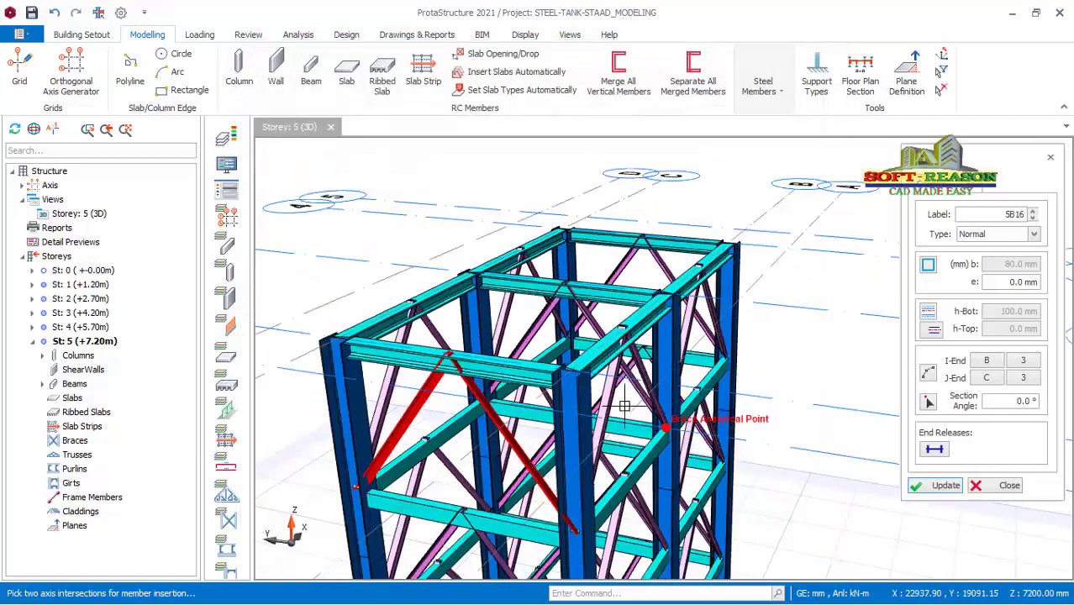
scroll(646, 459, "up", 3)
middle_click_drag(636, 395, 731, 424)
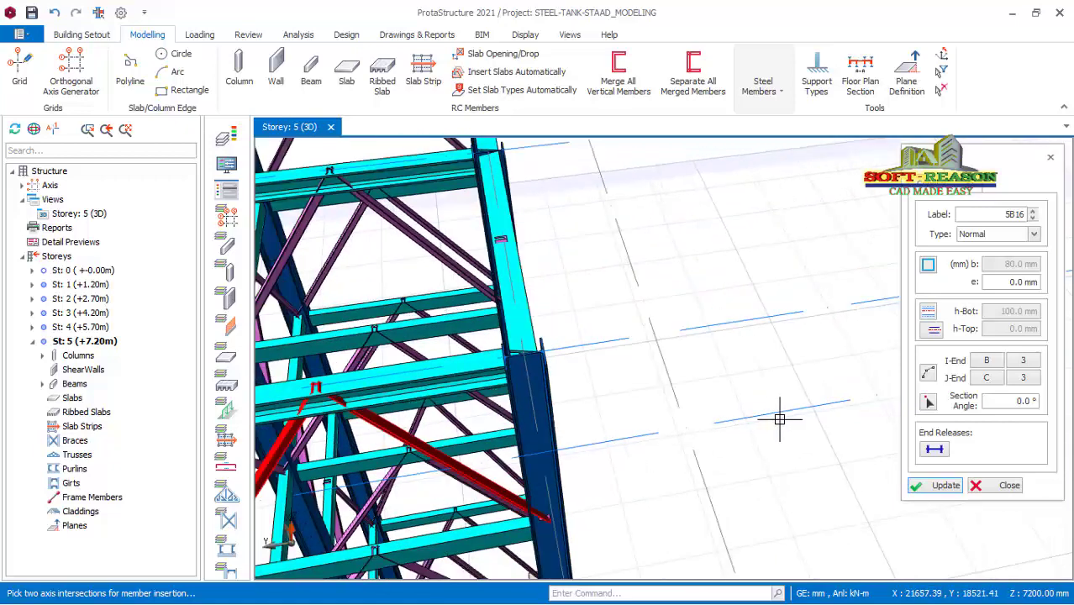
scroll(757, 424, "down", 2)
scroll(729, 422, "up", 1)
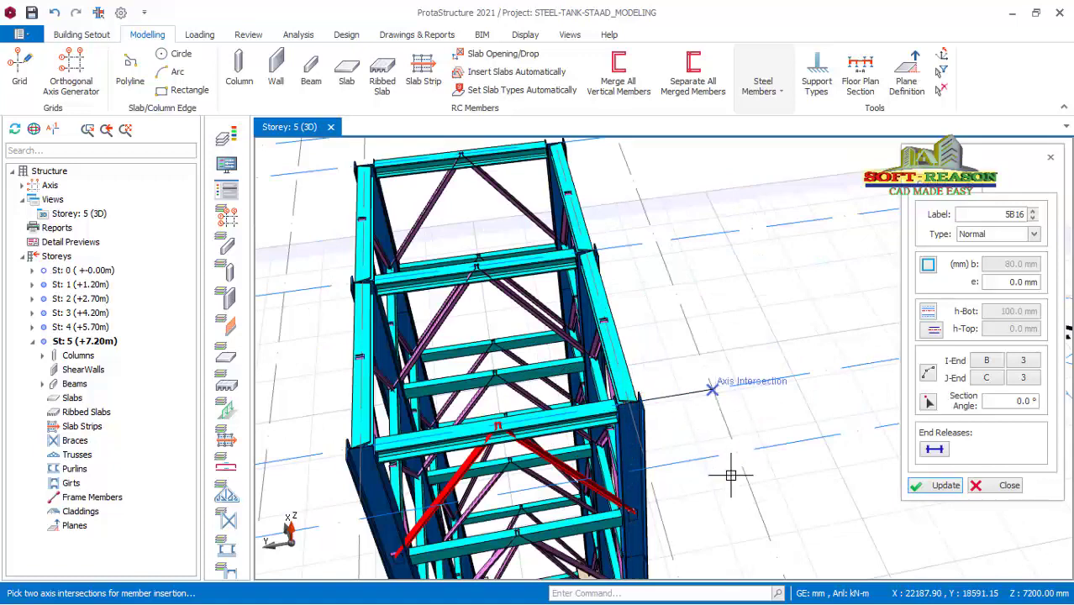
left_click(712, 389)
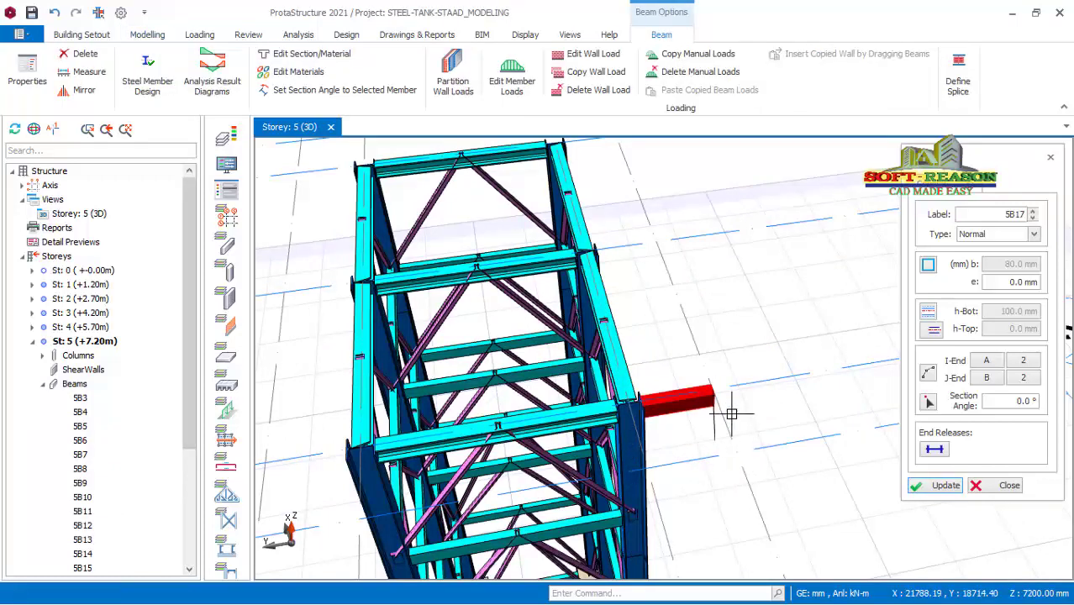
scroll(725, 428, "down", 1)
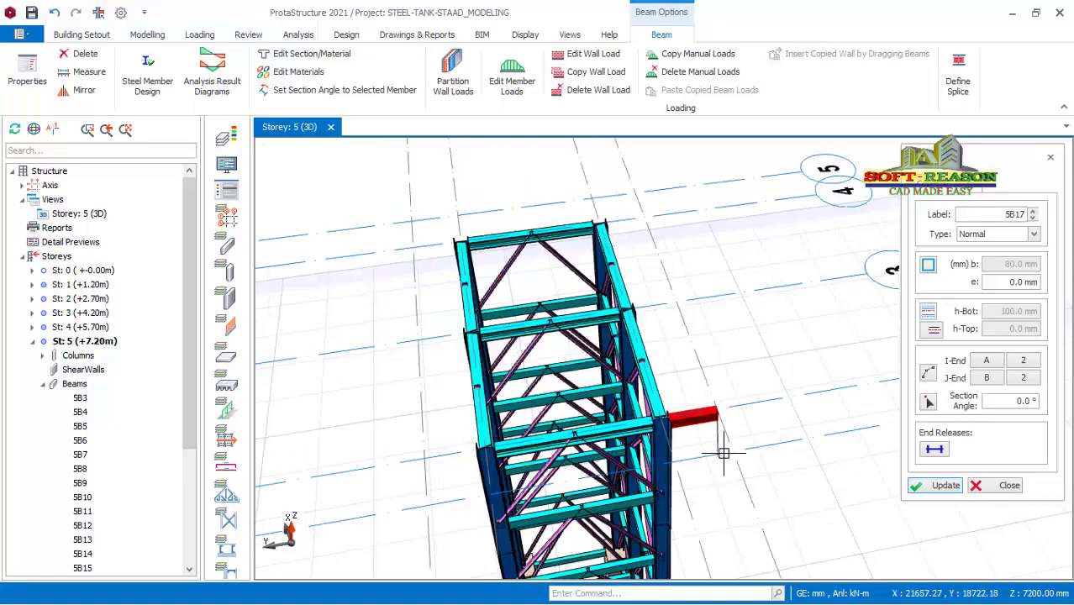
left_click(642, 228)
left_click(599, 224)
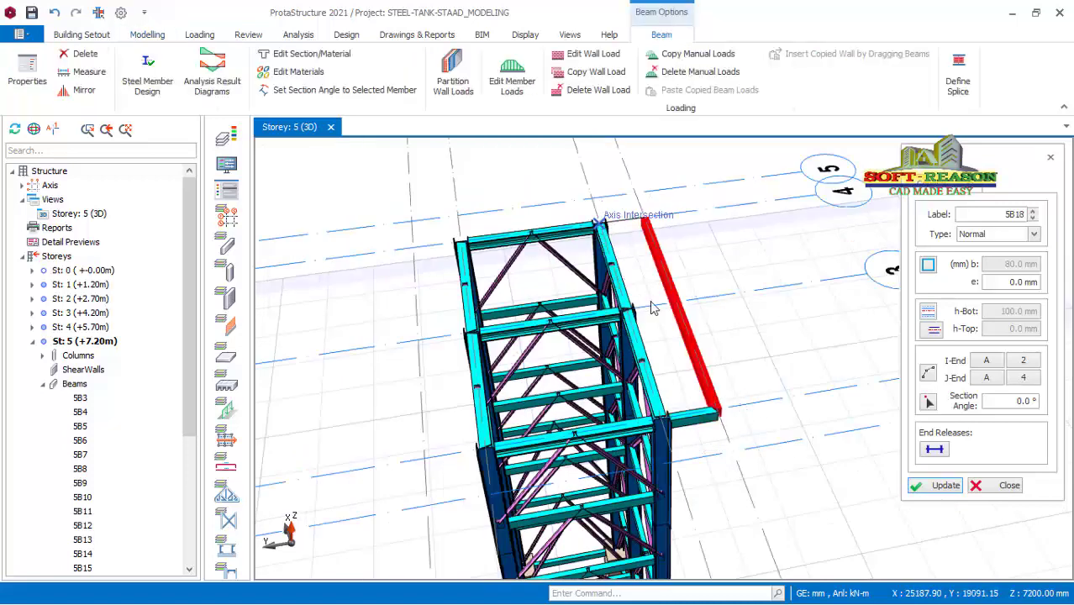
- Insert beams beyond axis 4: a B to C beam on axis 5, tied back to axis 4 along axes B and C
left_click(591, 198)
left_click(459, 217)
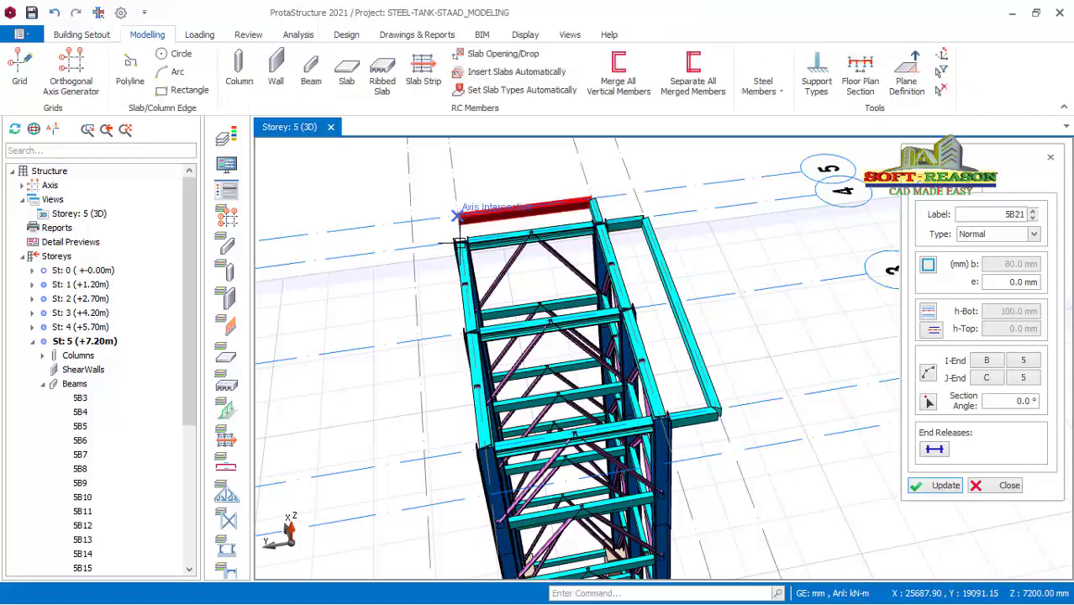
left_click(448, 242)
- Insert beams outside axis C: C to D on axis 4, axis D from 4 to 2, and D to C on axis 2
left_click(413, 248)
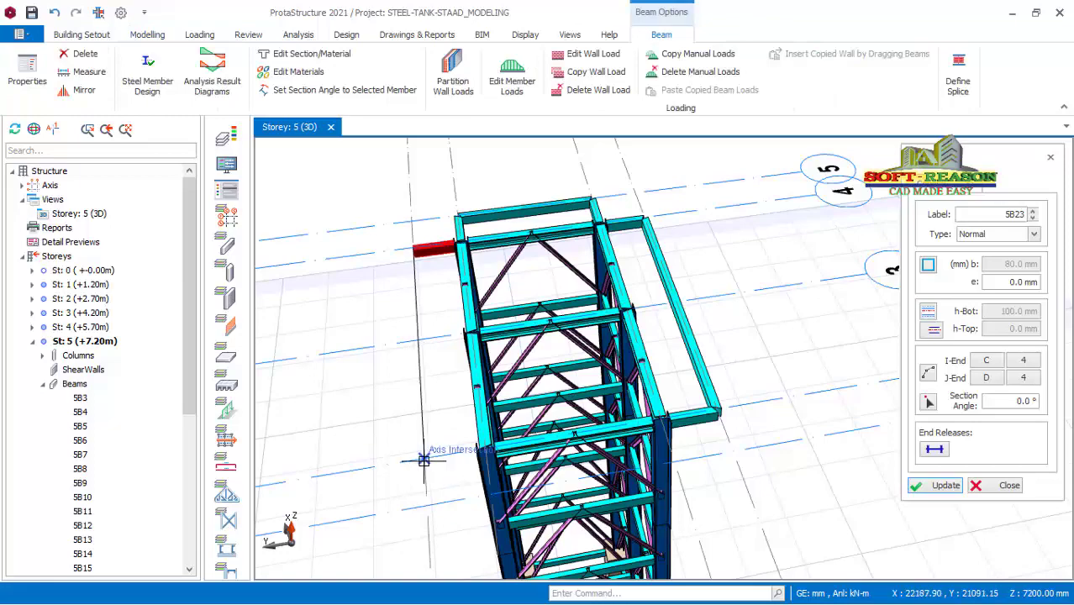
left_click(425, 458)
left_click(479, 455)
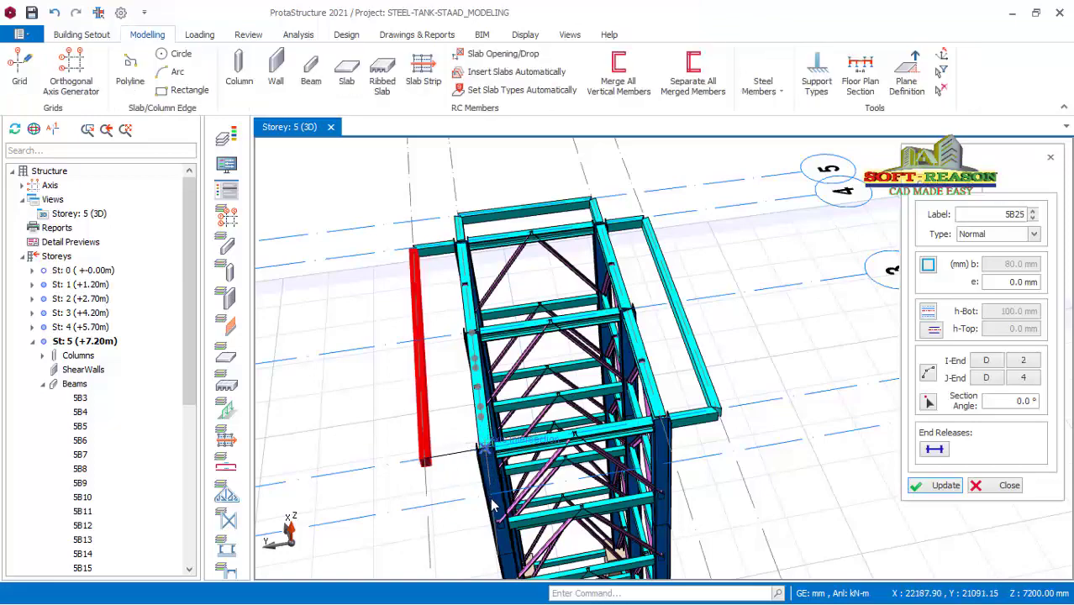
- Insert beams beyond axis 2: axis C from 2 to 1, axis 1 from C to A, and axis A from 1 to 2
mouse_move(481, 497)
middle_mouse_down()
mouse_move(799, 429)
mouse_move(777, 437)
middle_mouse_up()
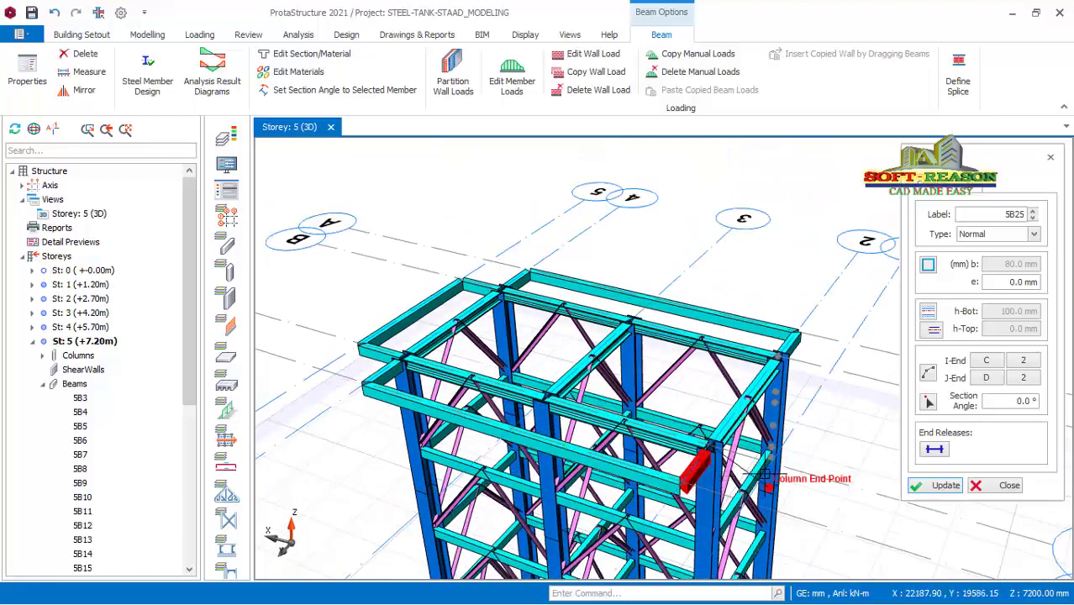
middle_click_drag(773, 498, 813, 484)
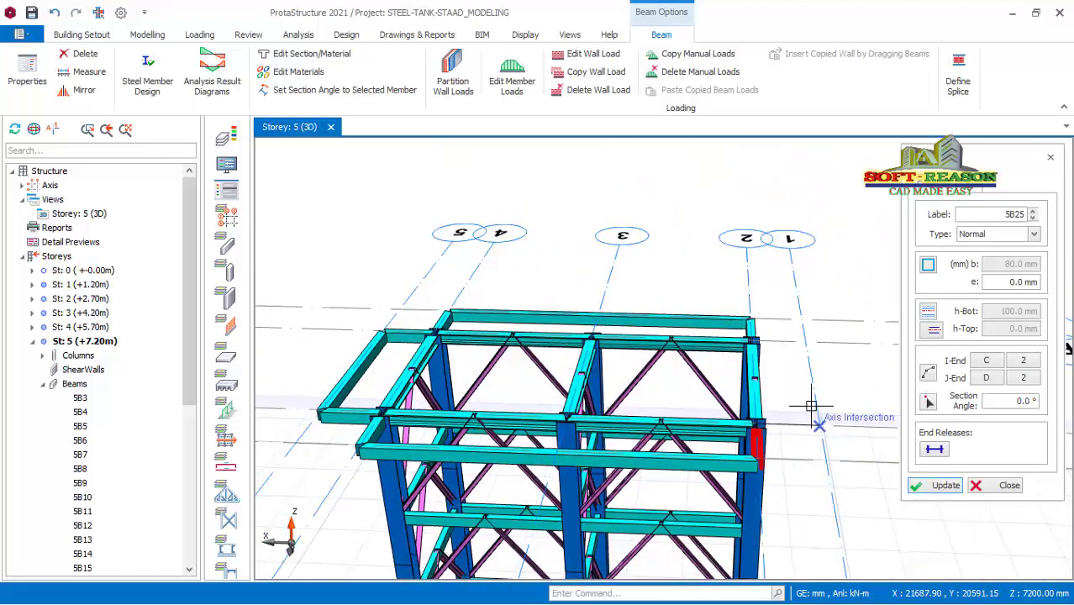
key("Escape")
left_click(814, 345)
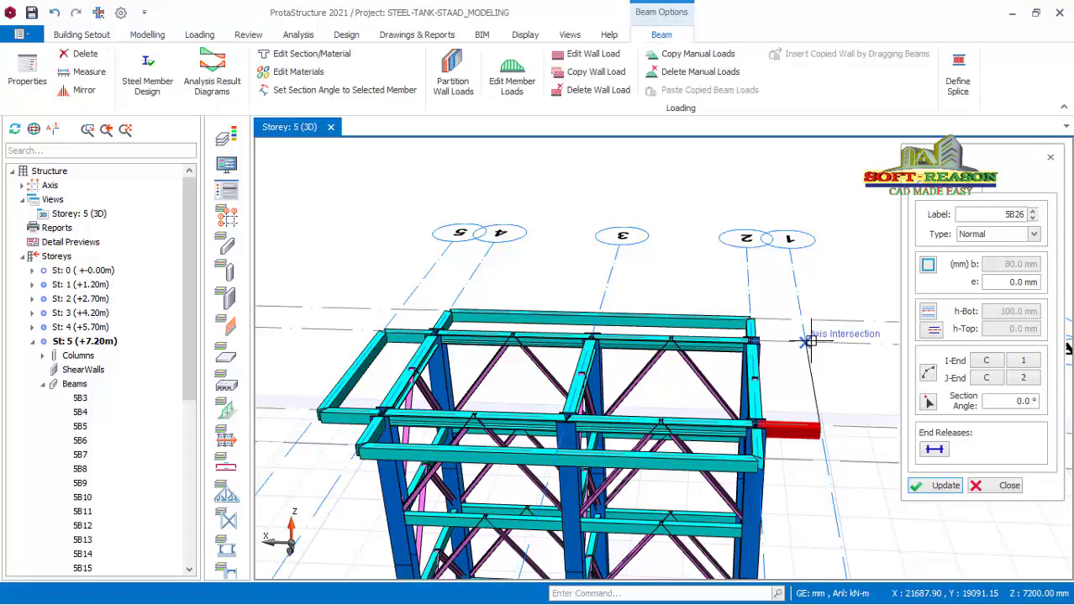
left_click(756, 328)
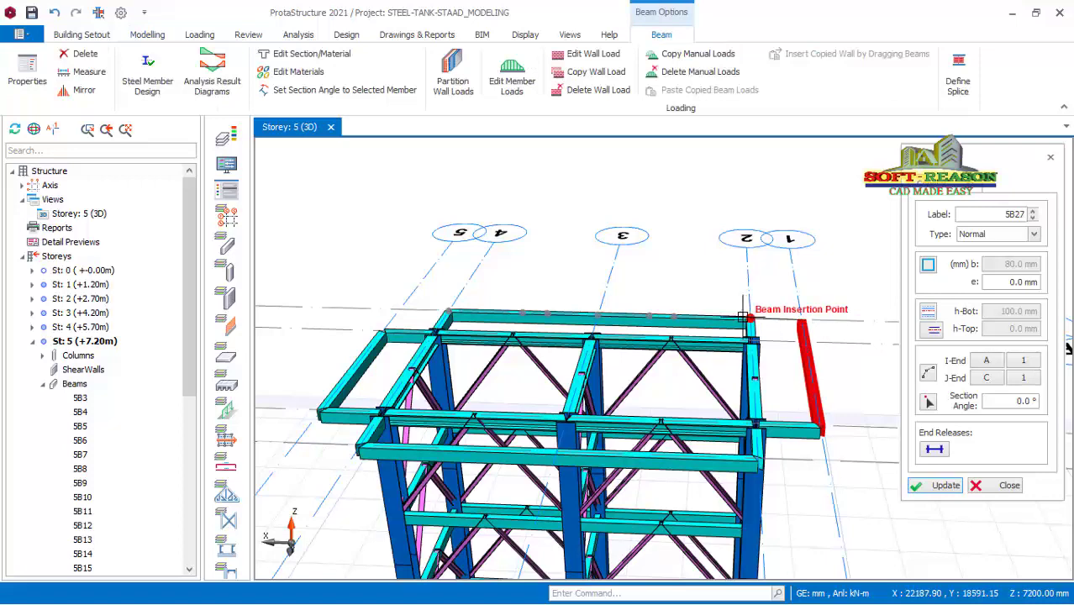
left_click(786, 380)
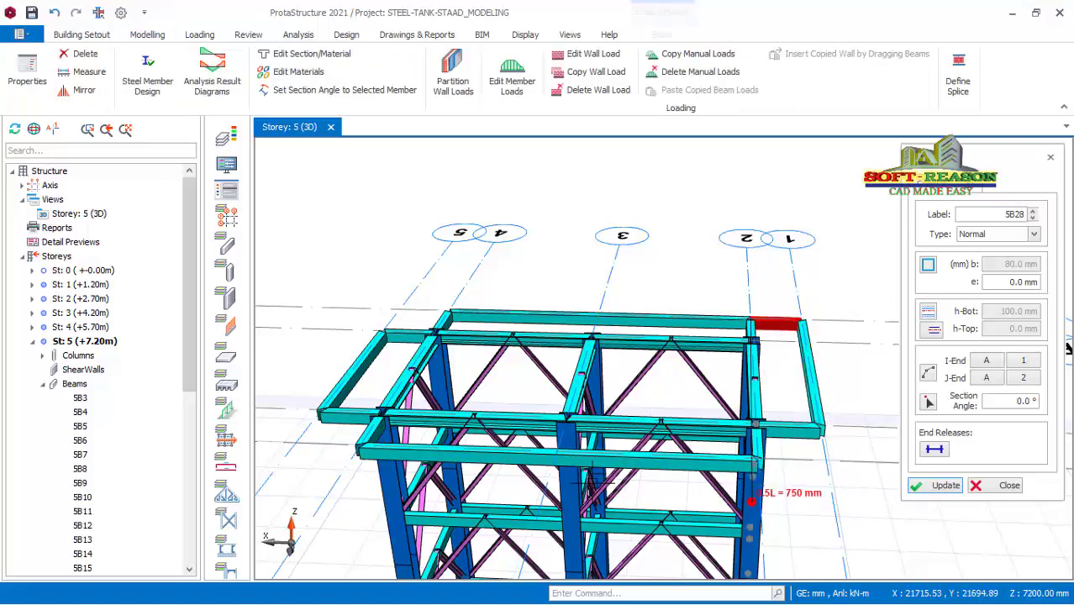
- Close the frame corner at D1 with beams from C to D on axis 1 and from 1 to 2 on axis D
scroll(826, 486, "up", 5)
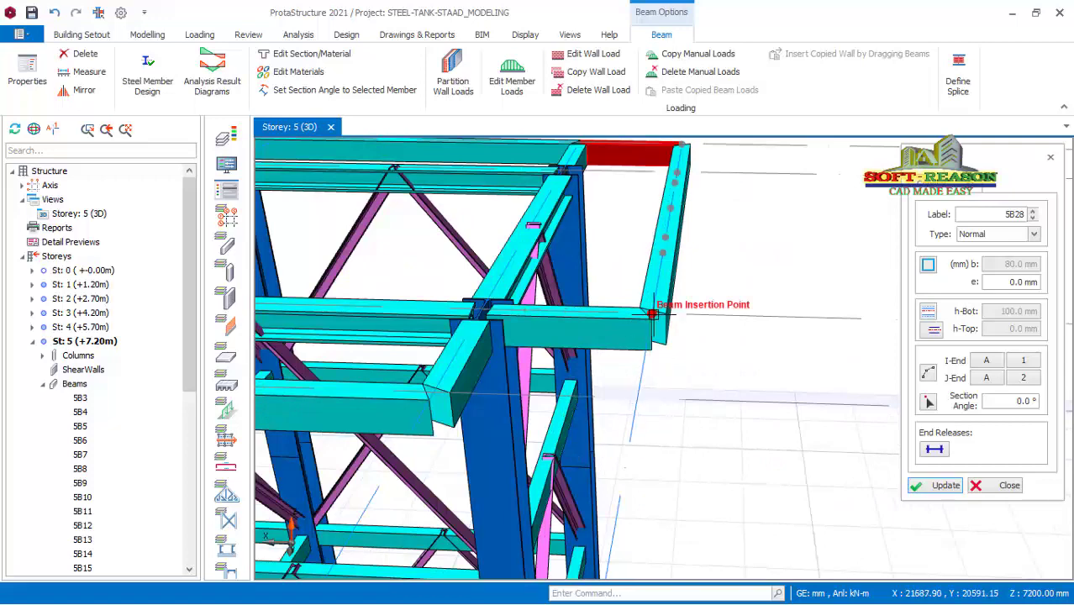
left_click(637, 398)
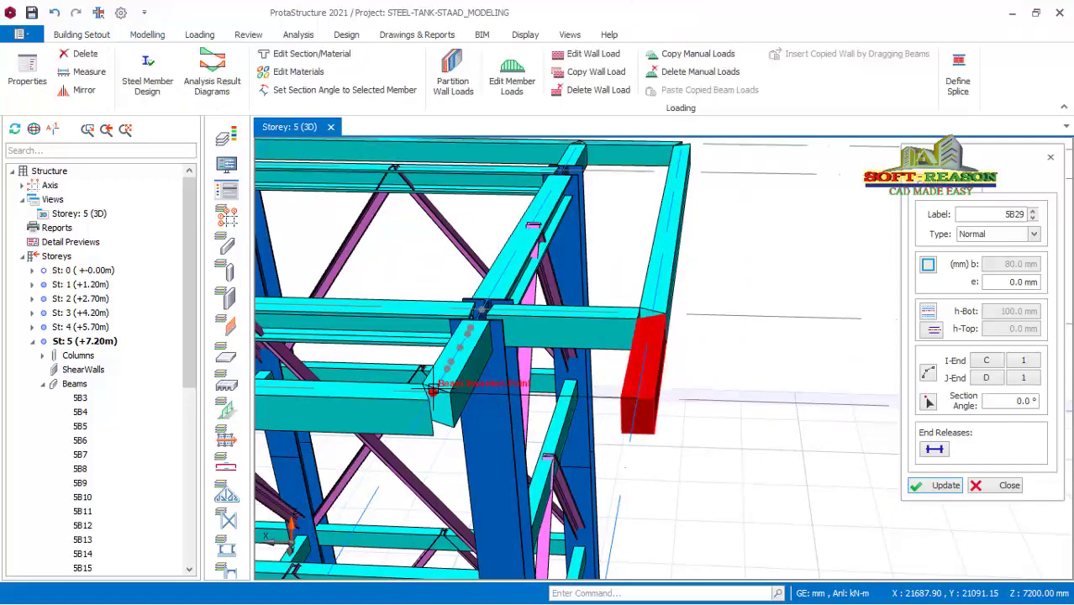
scroll(691, 399, "down", 1)
scroll(693, 400, "down", 3)
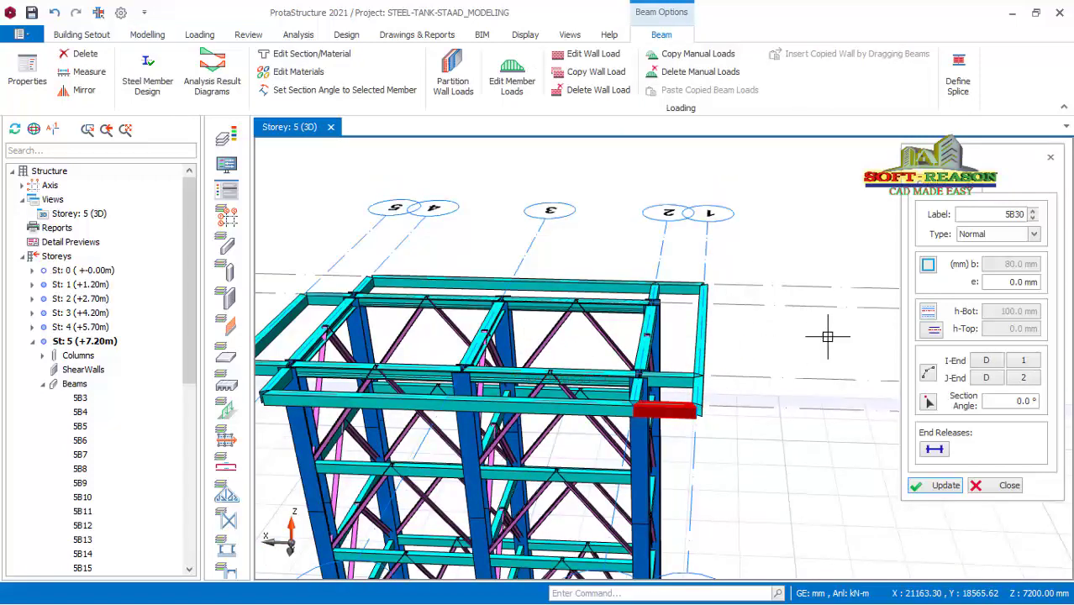
- Close the frame corners at A5 and D5 with short beams along axes A, D and 5, and finish beam insertion
scroll(555, 370, "down", 2)
scroll(563, 311, "up", 4)
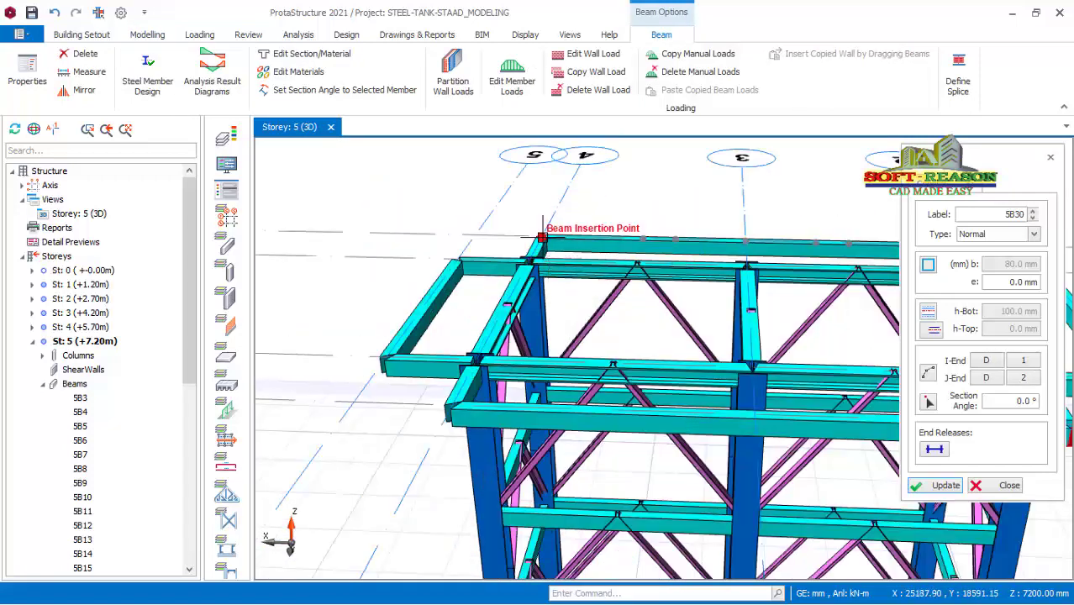
left_click(454, 268)
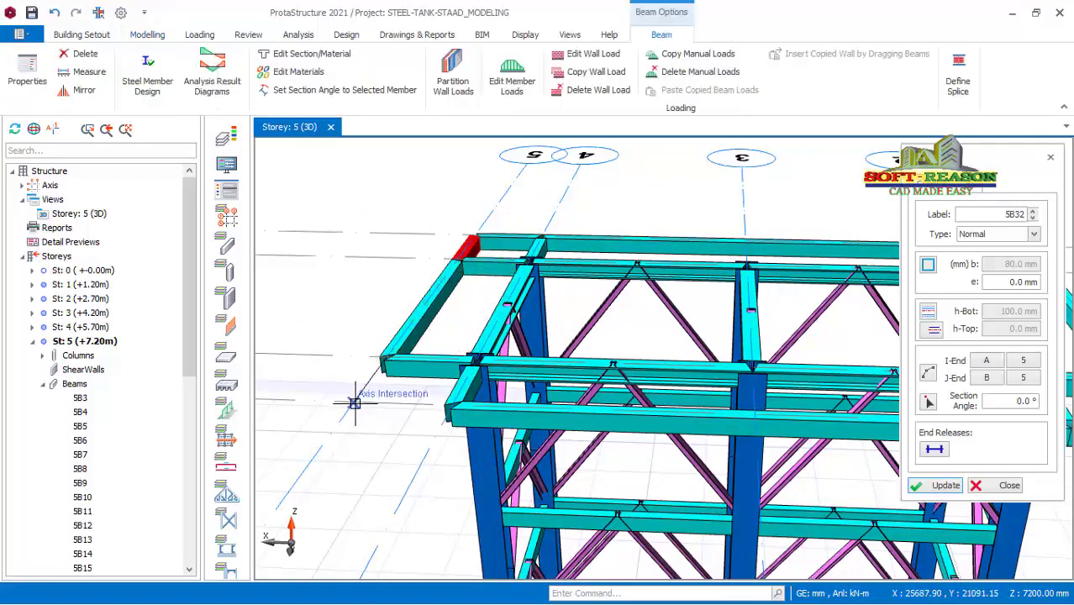
left_click(424, 406)
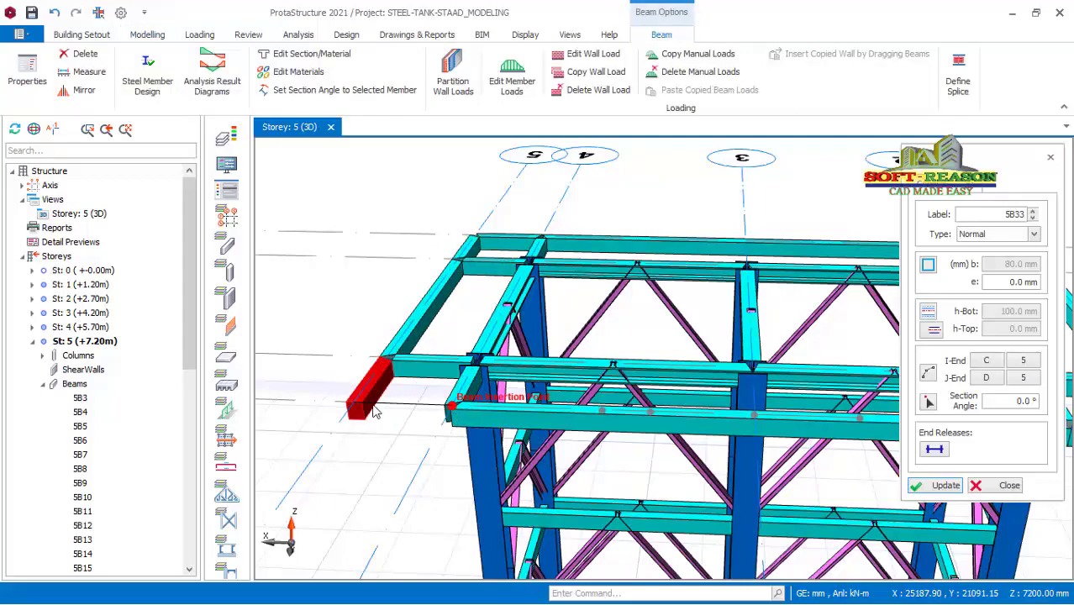
scroll(376, 411, "down", 5)
middle_click_drag(720, 393, 640, 351)
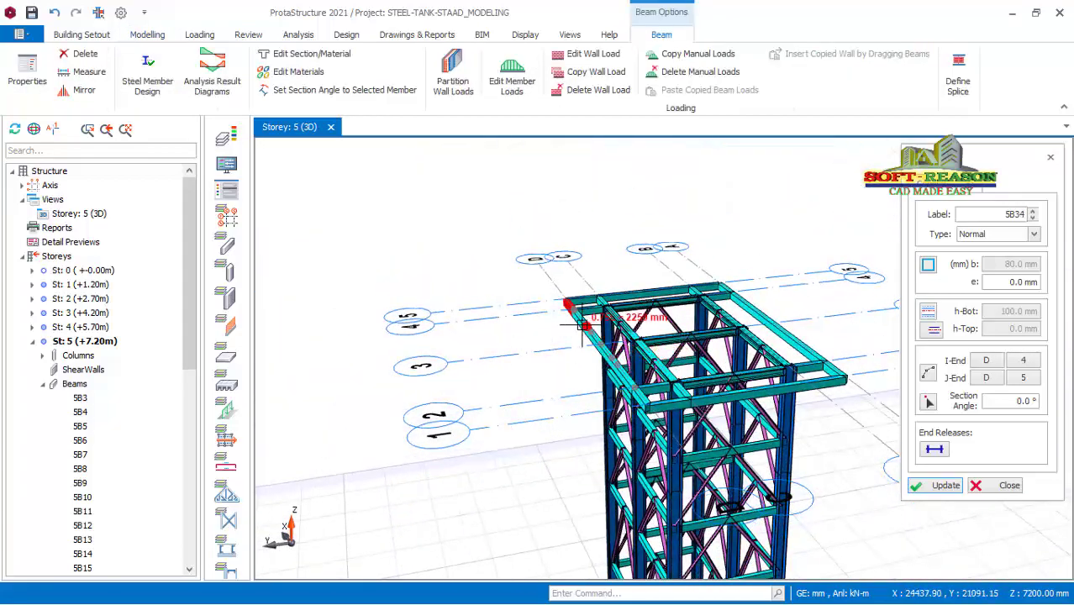
scroll(663, 365, "down", 2)
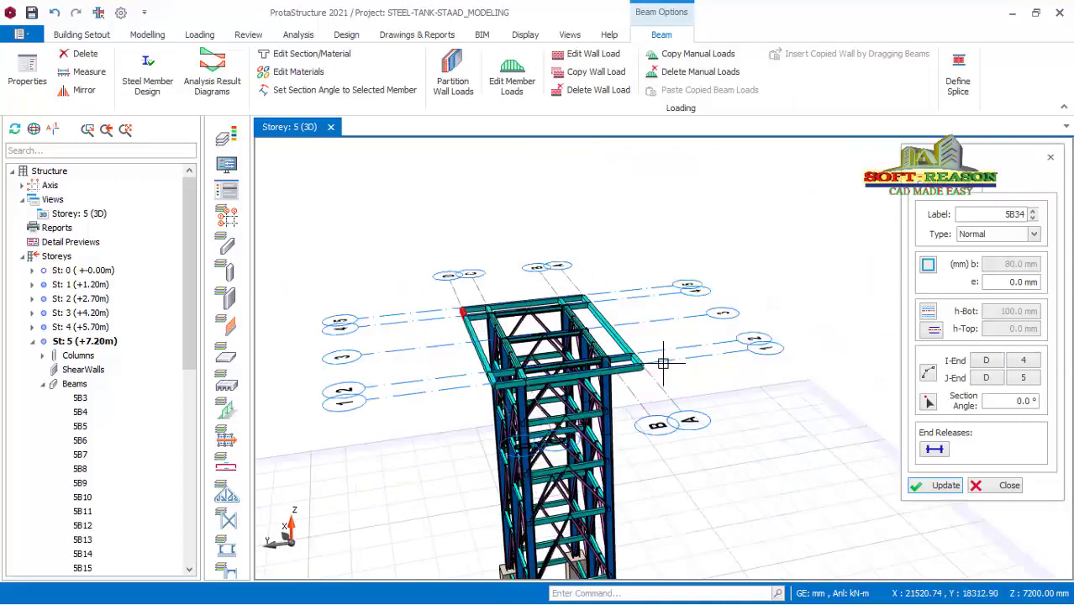
scroll(660, 361, "up", 1)
scroll(655, 358, "down", 1)
left_click(1006, 486)
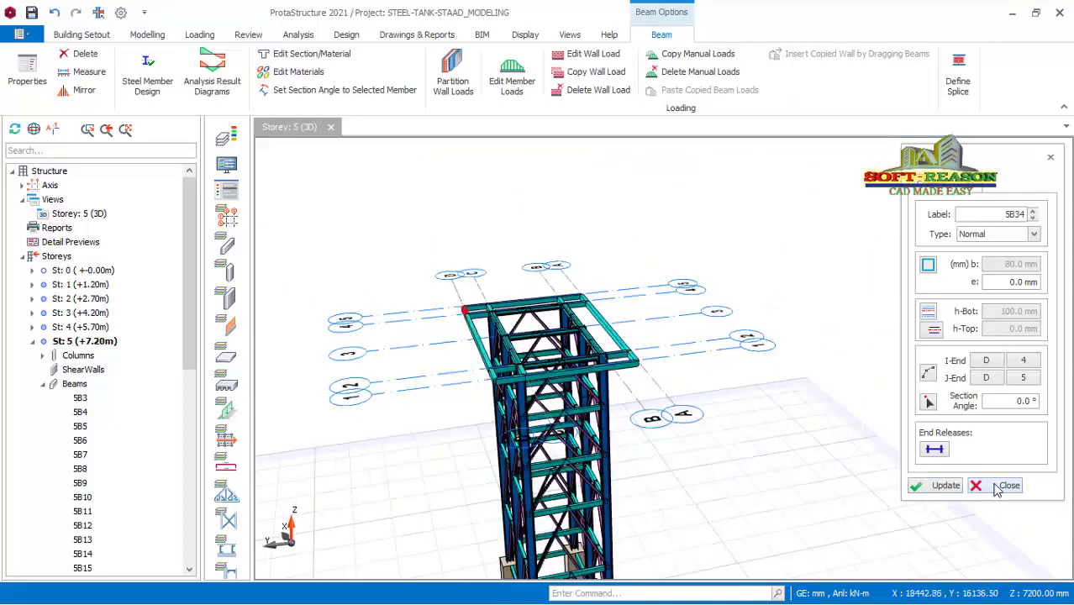
- Examine the completed top beam frame, the braces and the column bases of the tower from several angles
scroll(732, 418, "up", 3)
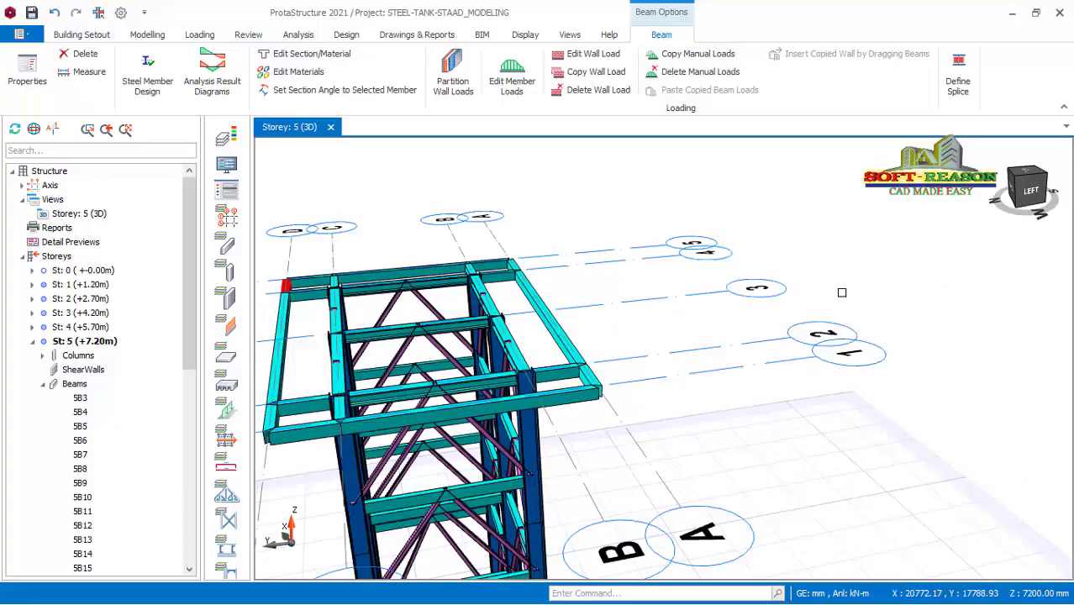
scroll(833, 304, "down", 3)
key("Escape")
mouse_move(714, 358)
middle_mouse_down()
mouse_move(674, 356)
mouse_move(658, 329)
mouse_move(664, 401)
middle_mouse_up()
scroll(686, 236, "up", 2)
scroll(686, 239, "down", 2)
scroll(686, 241, "up", 4)
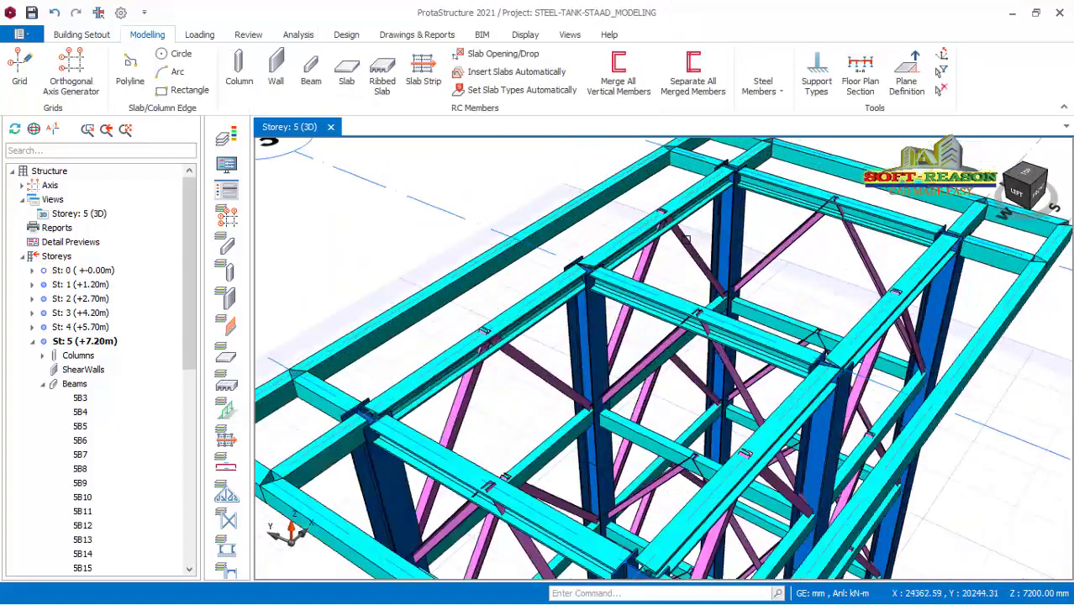
scroll(588, 244, "up", 4)
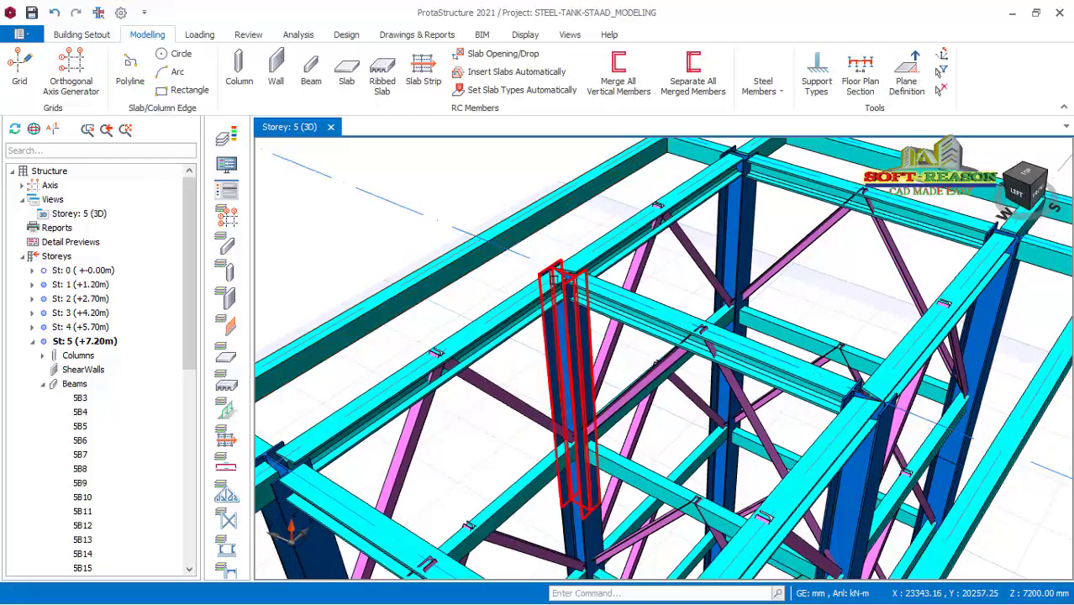
scroll(644, 392, "down", 4)
scroll(684, 512, "down", 2)
mouse_move(684, 513)
middle_mouse_down()
mouse_move(679, 434)
mouse_move(683, 473)
mouse_move(672, 497)
middle_mouse_up()
scroll(551, 216, "down", 5)
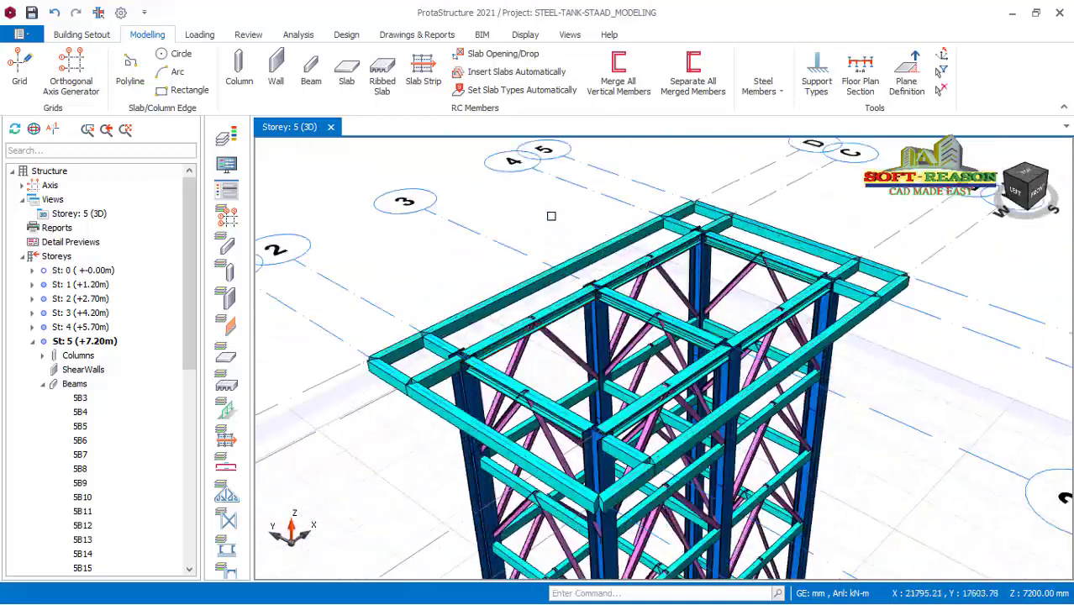
scroll(604, 392, "up", 3)
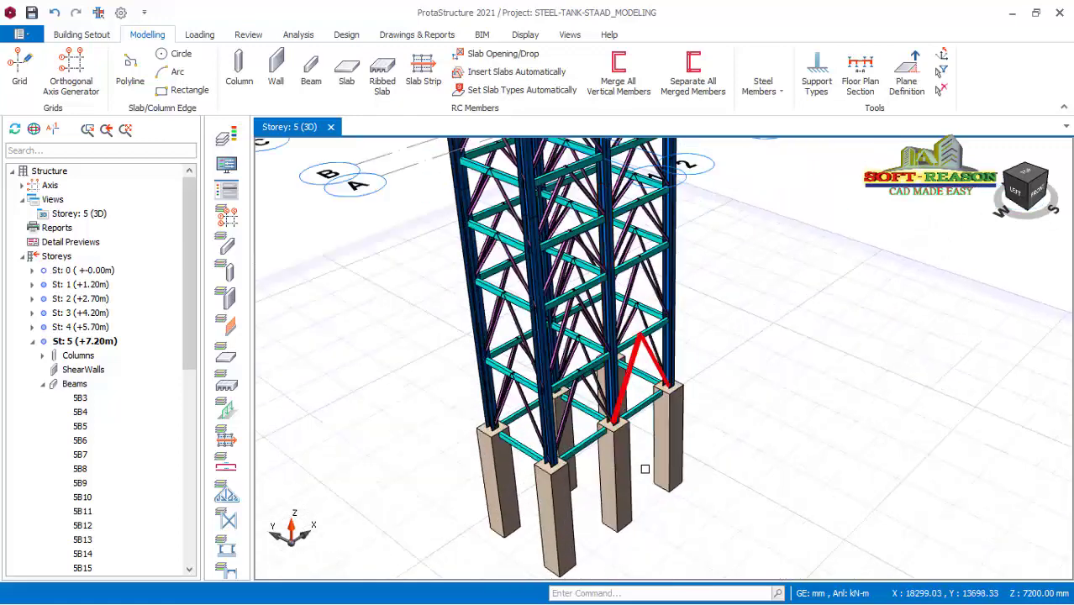
scroll(590, 165, "up", 4)
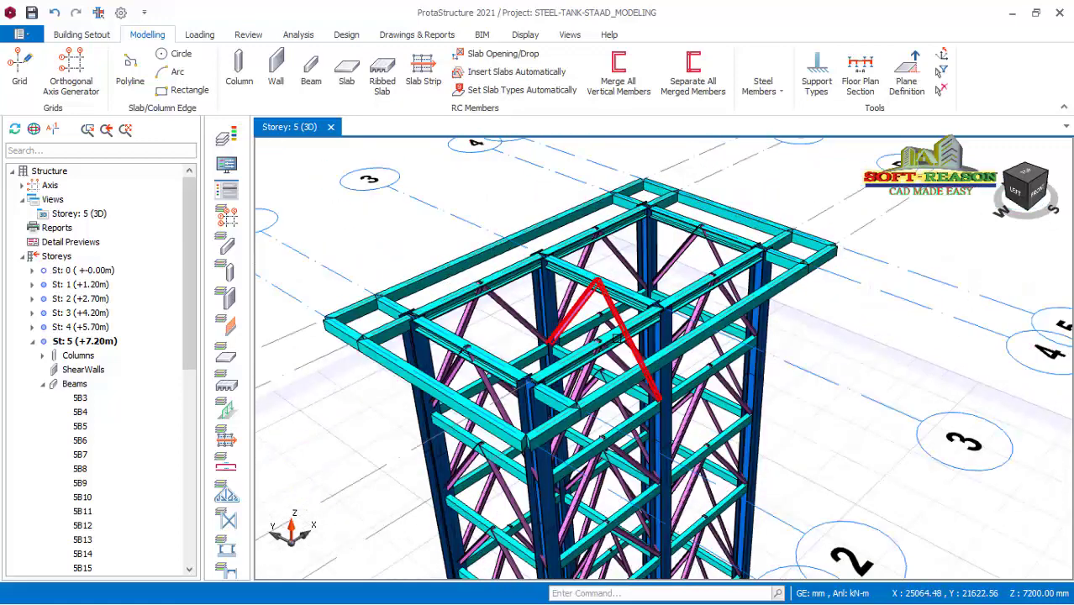
scroll(614, 280, "down", 4)
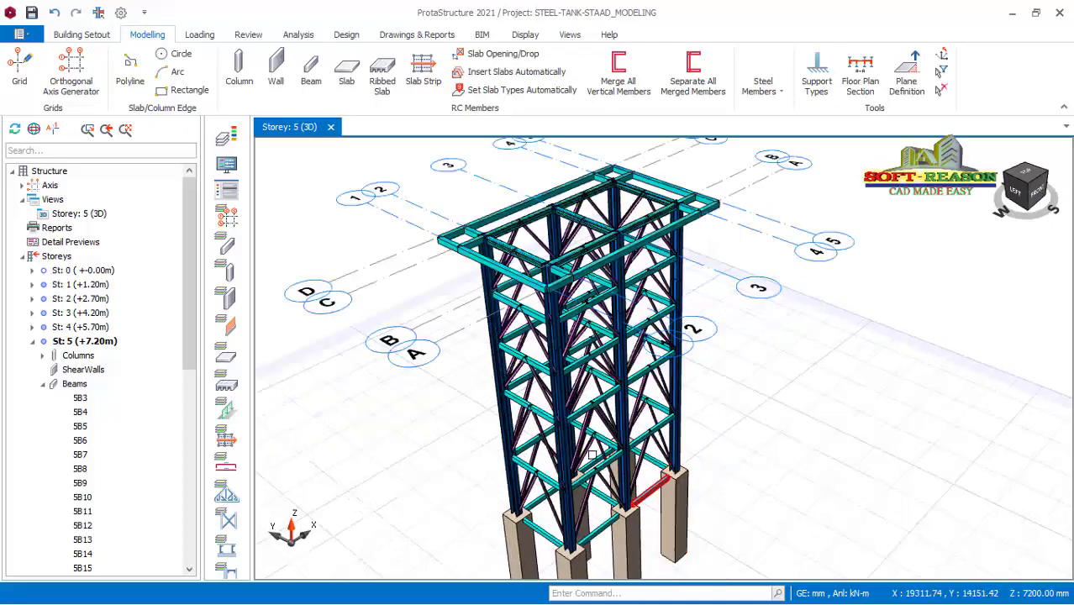
scroll(583, 443, "up", 4)
scroll(574, 336, "down", 3)
mouse_move(587, 410)
middle_mouse_down()
mouse_move(664, 357)
mouse_move(565, 402)
middle_mouse_up()
scroll(567, 353, "down", 3)
scroll(571, 177, "up", 5)
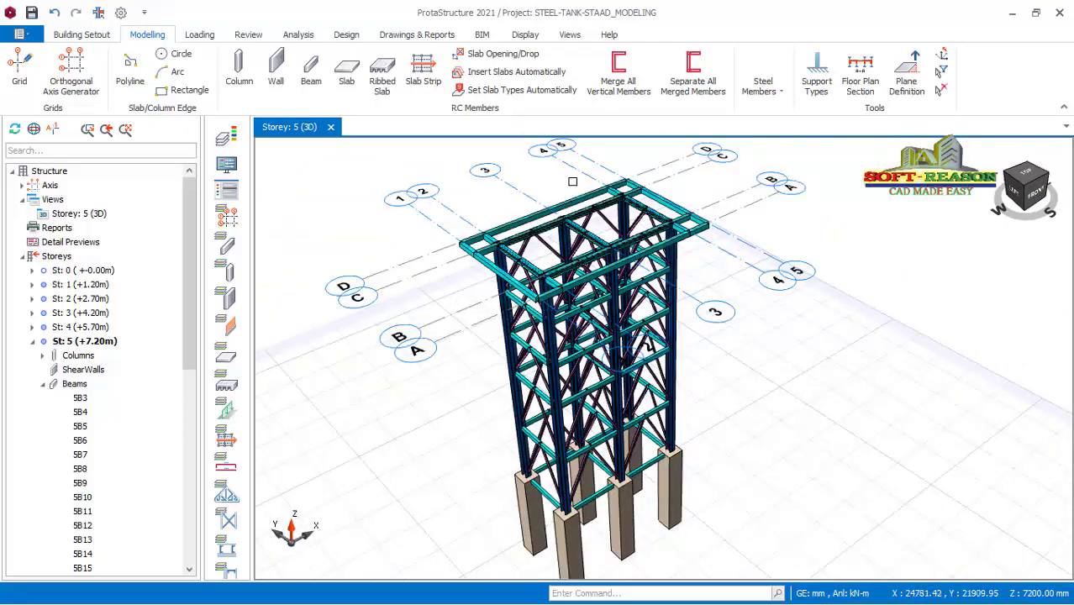
- Start inserting slabs at the top storey with a 100 mm thickness, using the Beam Region method
scroll(714, 324, "down", 1)
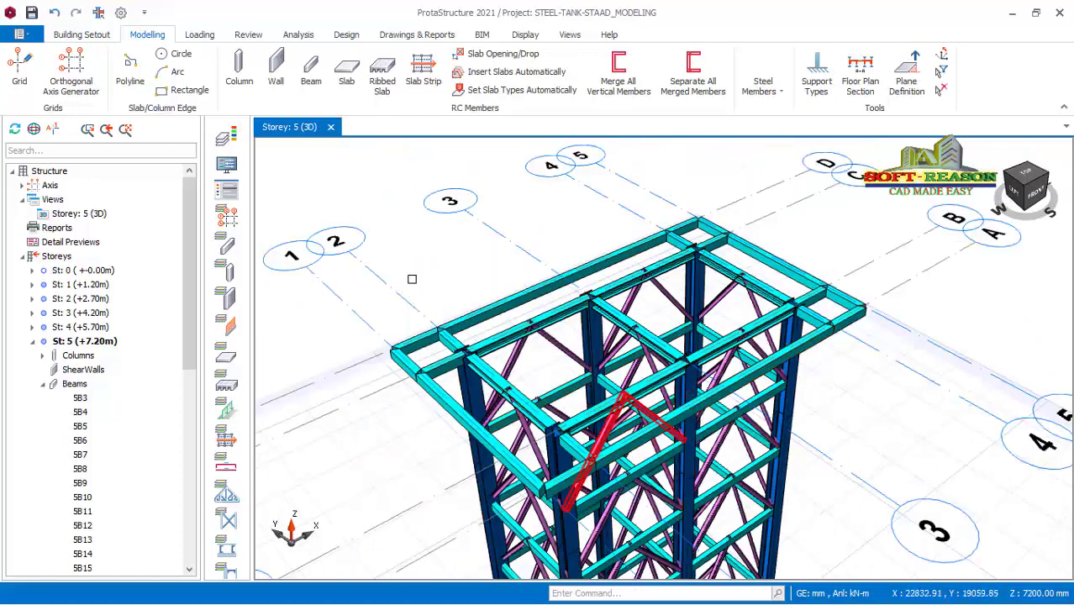
left_click(347, 75)
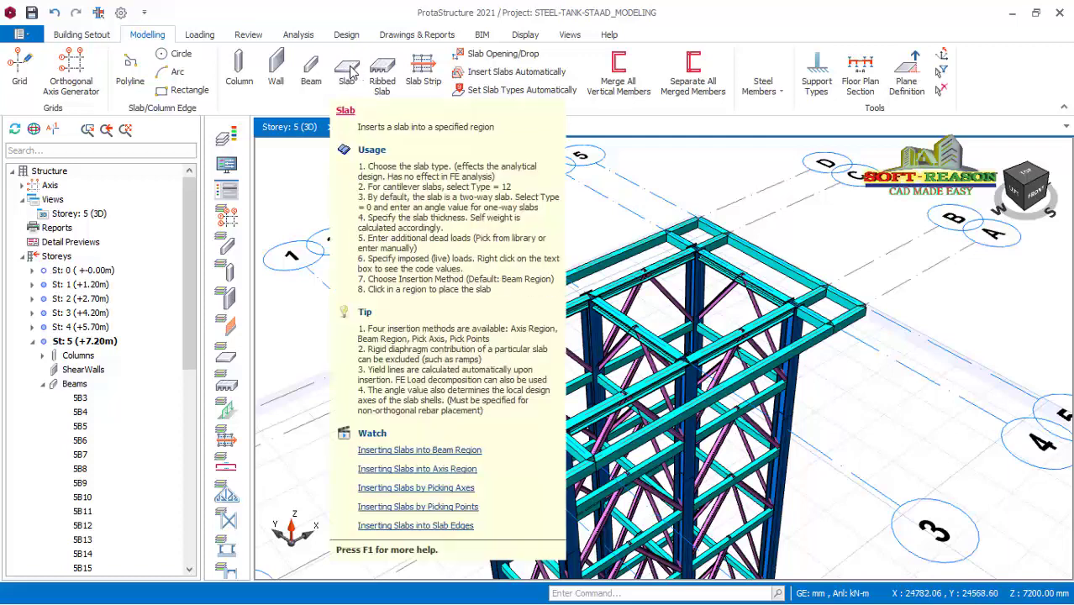
left_click(833, 302)
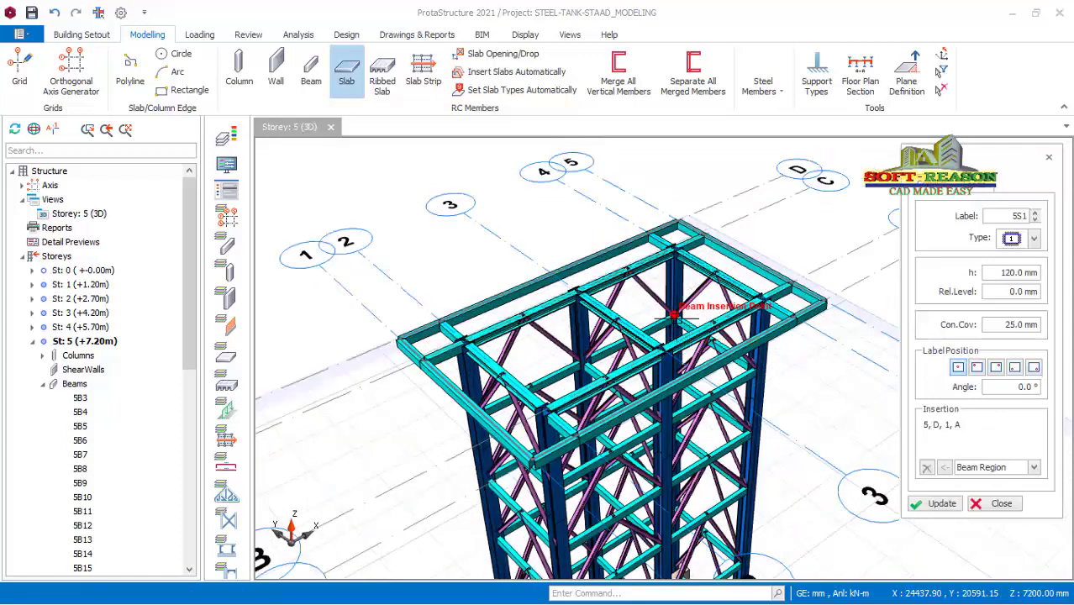
scroll(786, 363, "up", 3)
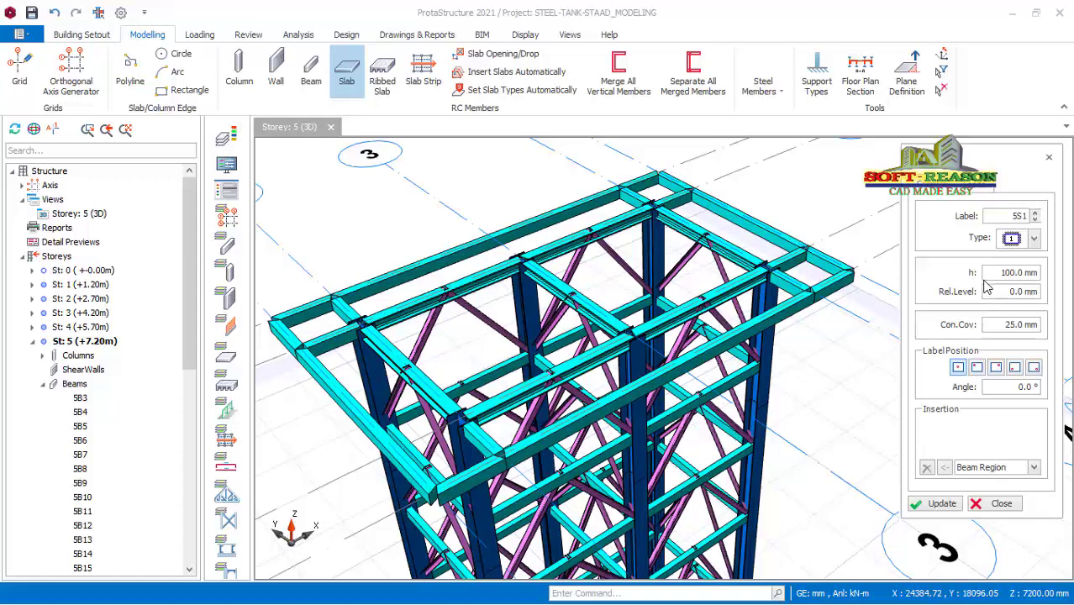
- Set the slab loads to the Flat Roof dead load and a 1.5 kN/m2 imposed load picked from the list of code values
left_click(973, 186)
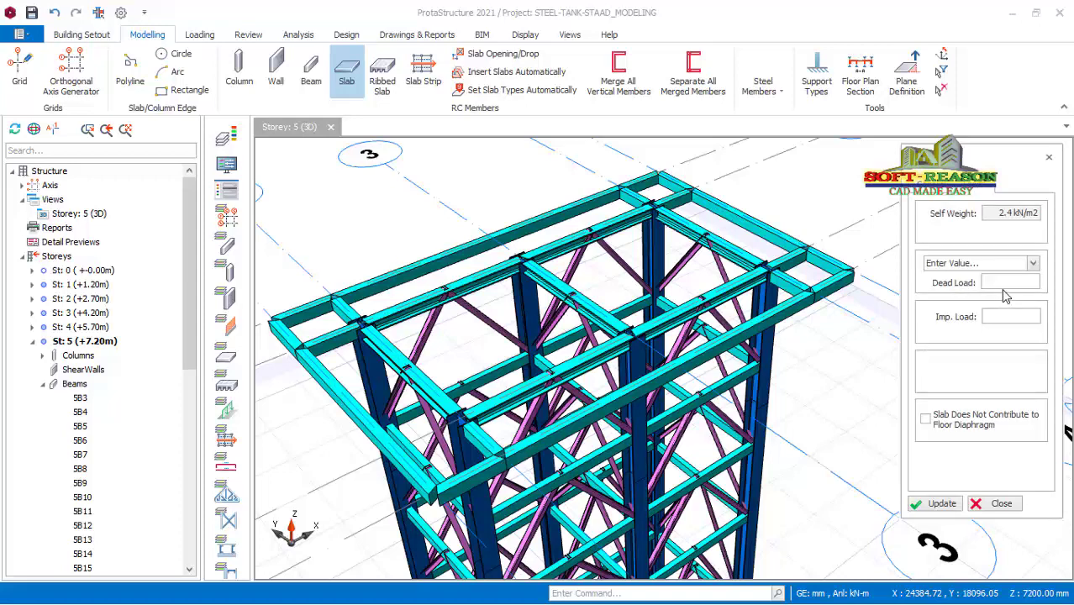
left_click(1033, 264)
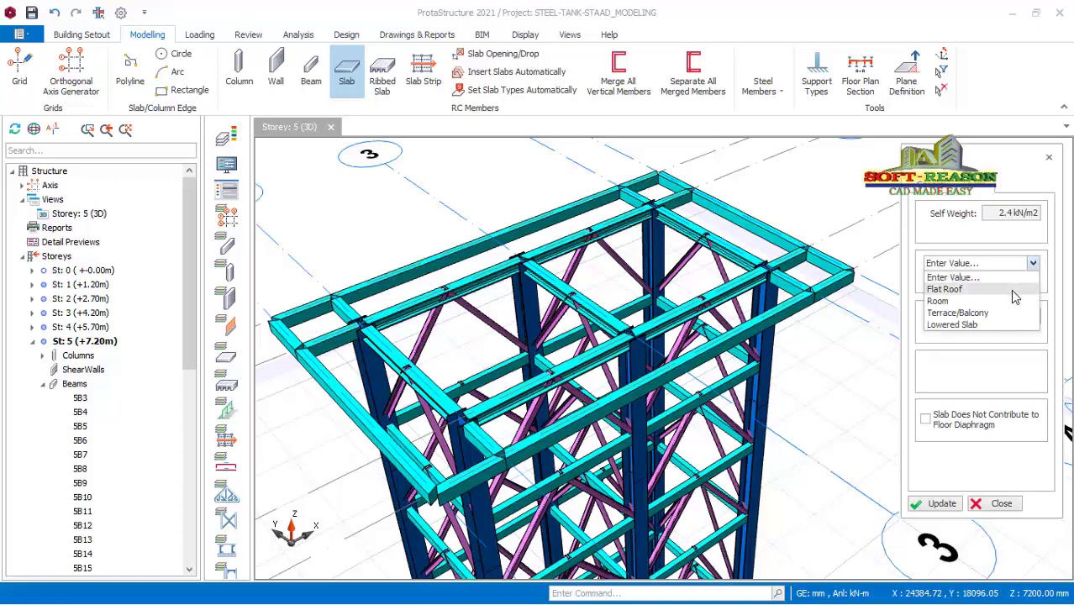
left_click(1015, 300)
left_click(1033, 263)
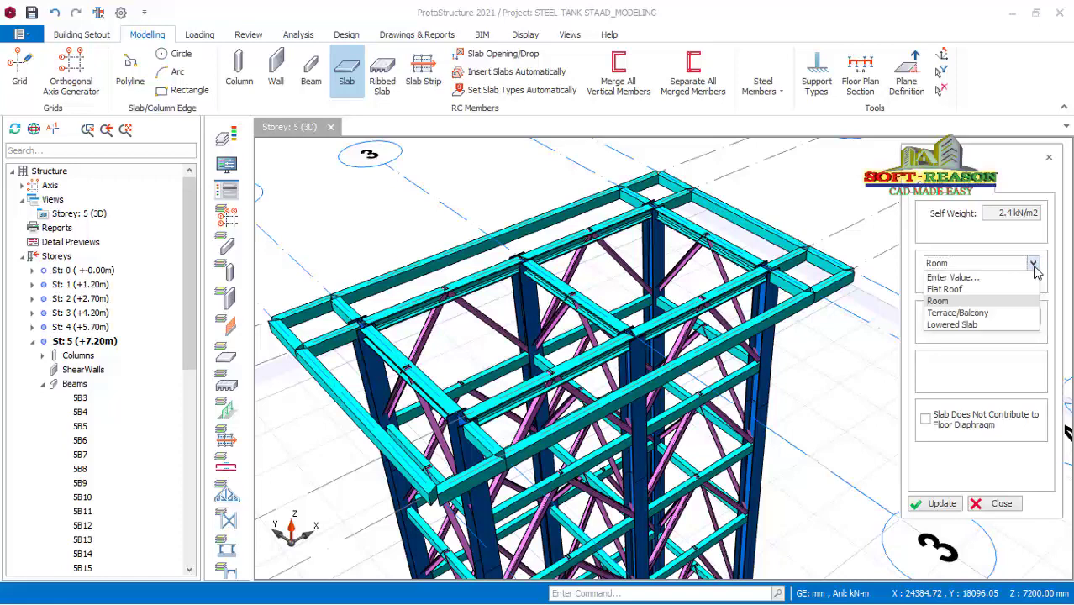
left_click(978, 290)
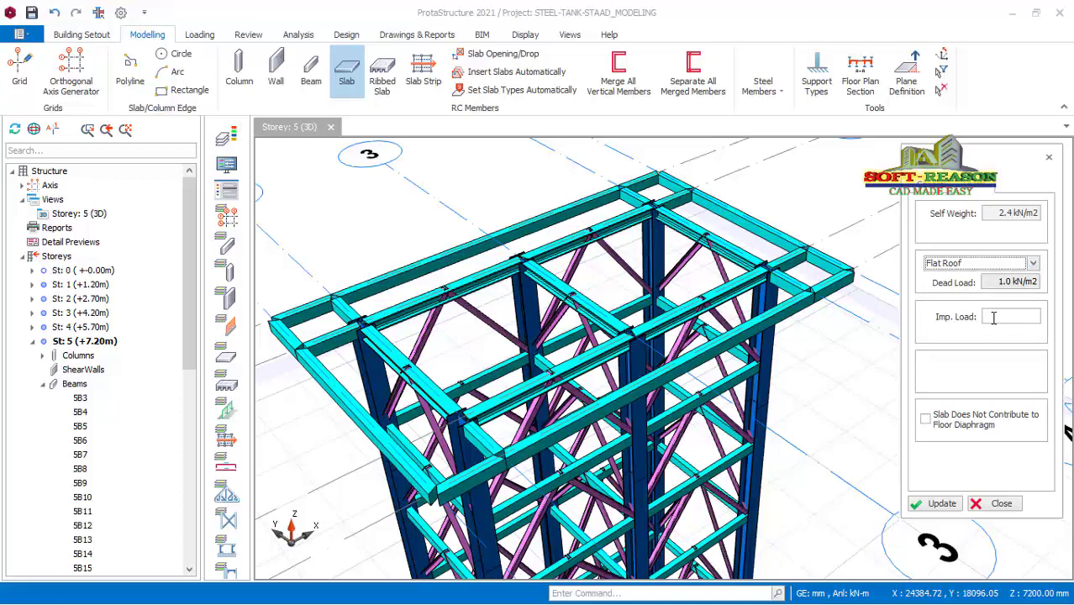
scroll(691, 363, "down", 1)
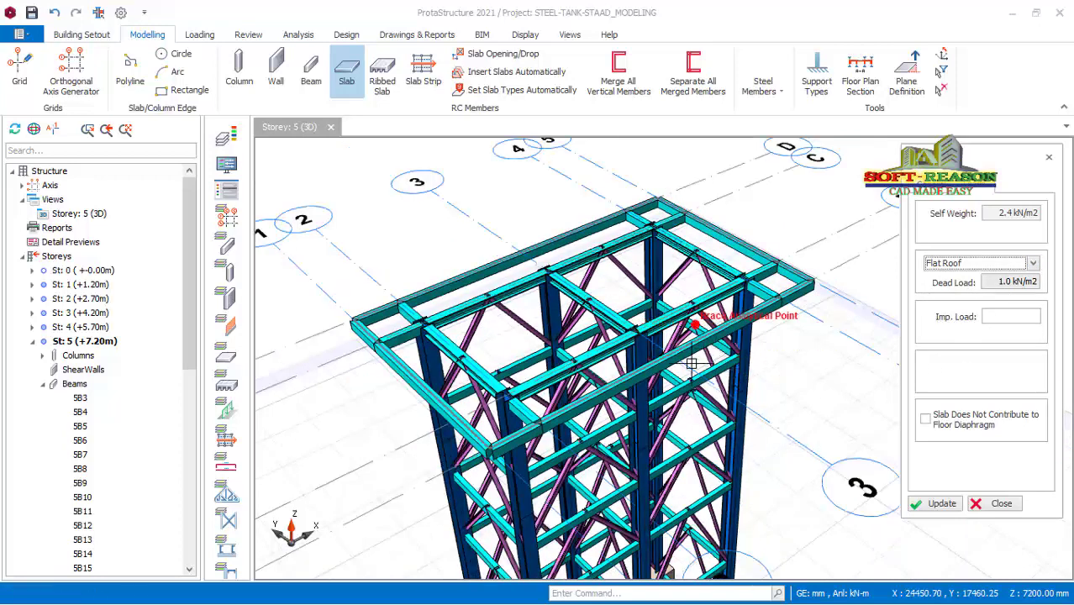
scroll(762, 325, "down", 1)
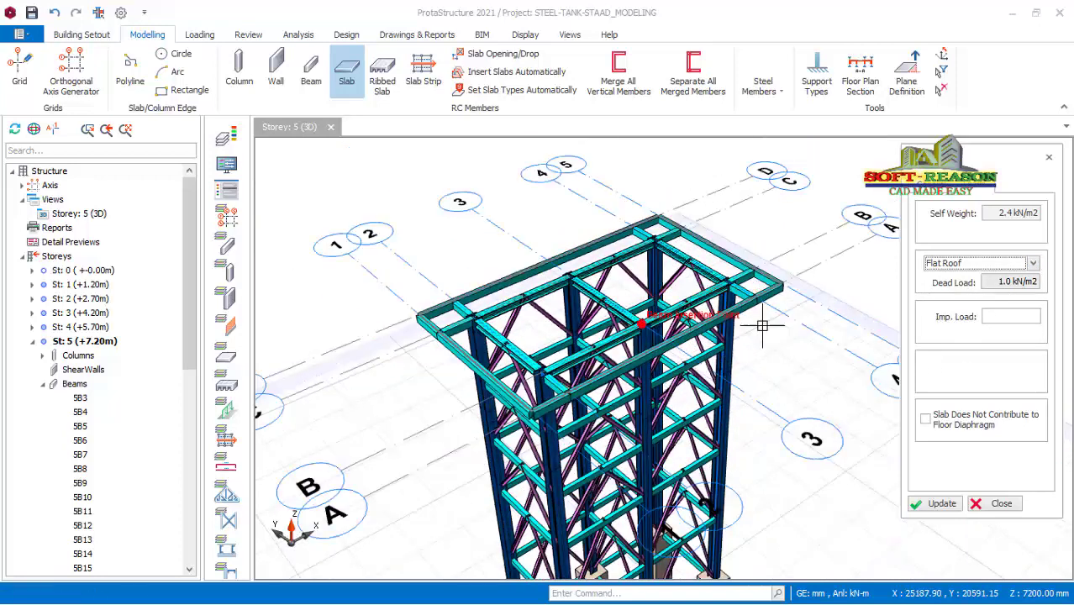
left_click(990, 316)
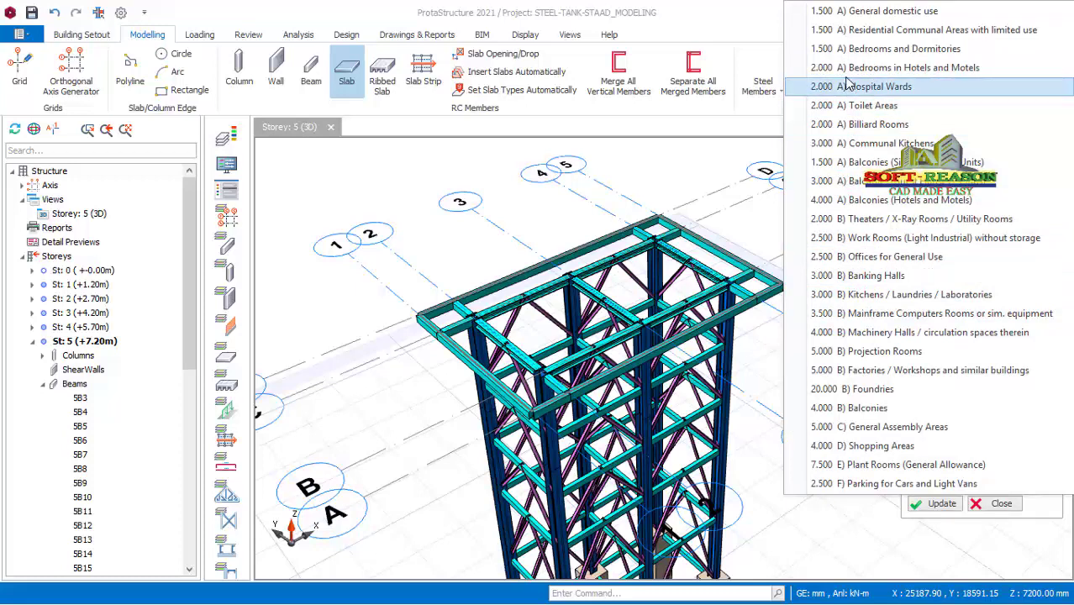
left_click(845, 48)
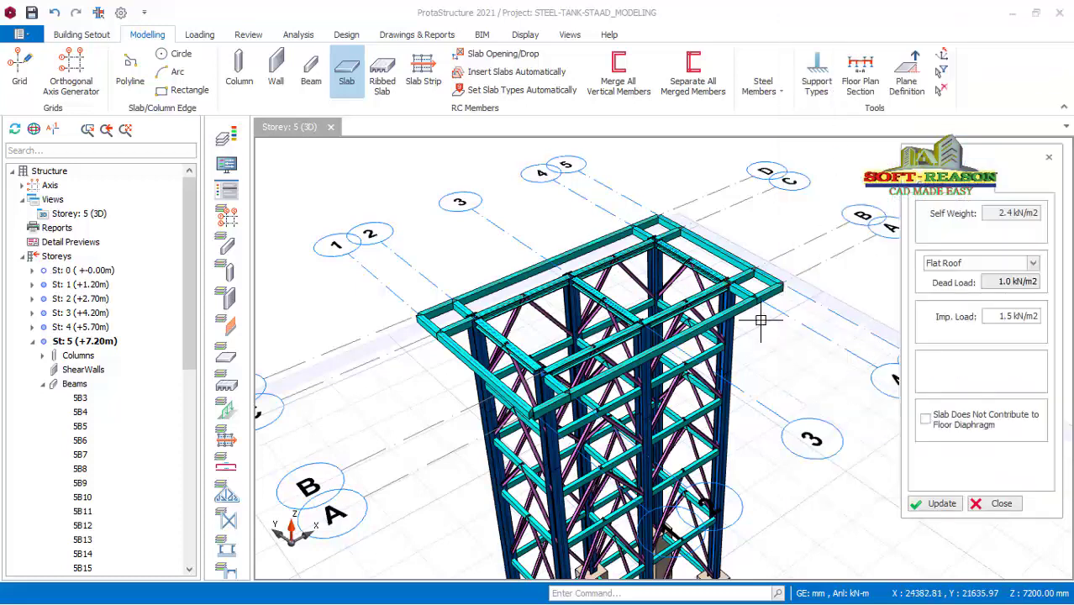
- Insert slabs between axes 4 and 5: the corner from D to C, the strip from C to B, and the corner from B to A
scroll(719, 354, "up", 3)
scroll(598, 431, "down", 2)
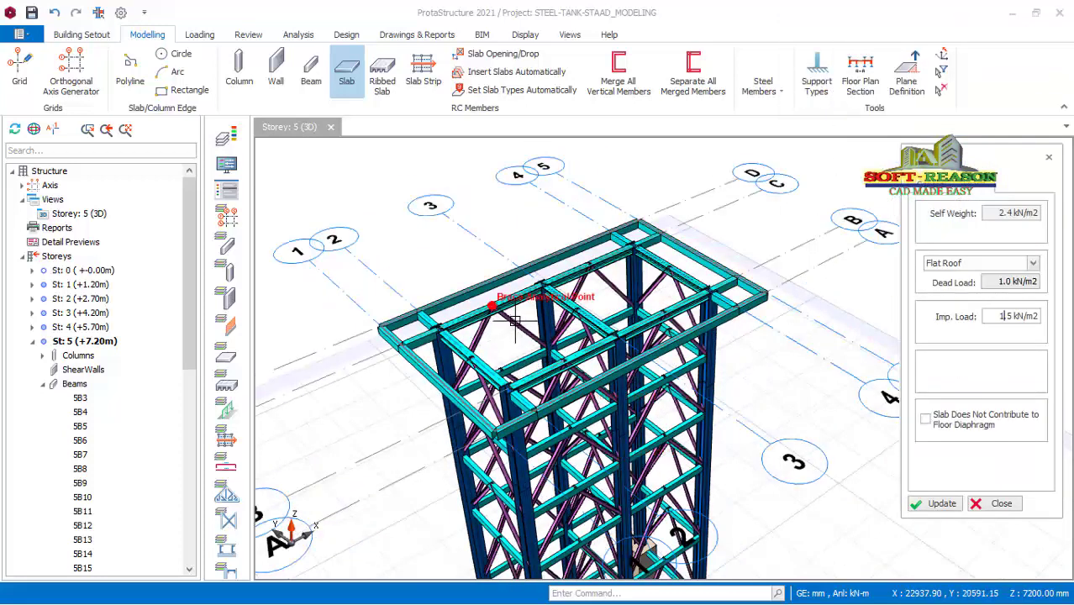
left_click(574, 352)
scroll(529, 302, "up", 2)
scroll(518, 251, "up", 1)
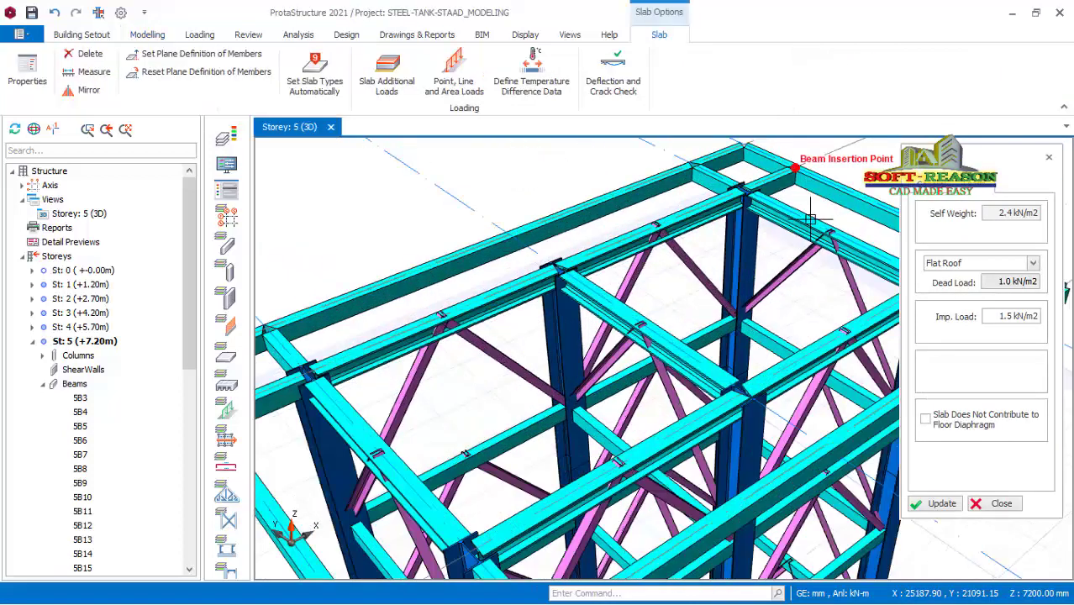
left_click(715, 266)
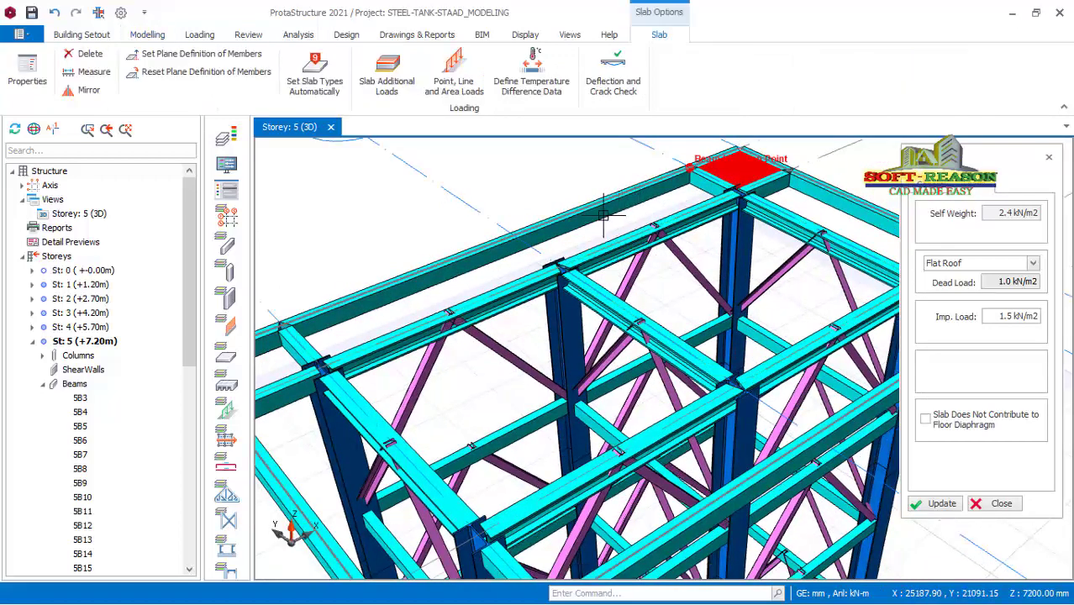
scroll(534, 233, "down", 2)
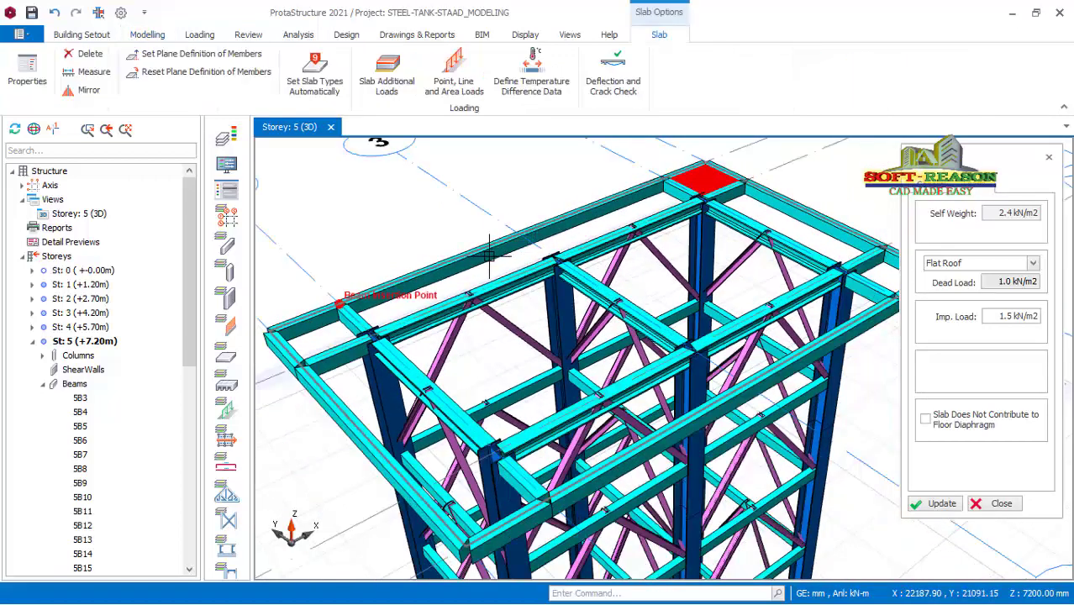
scroll(521, 252, "down", 3)
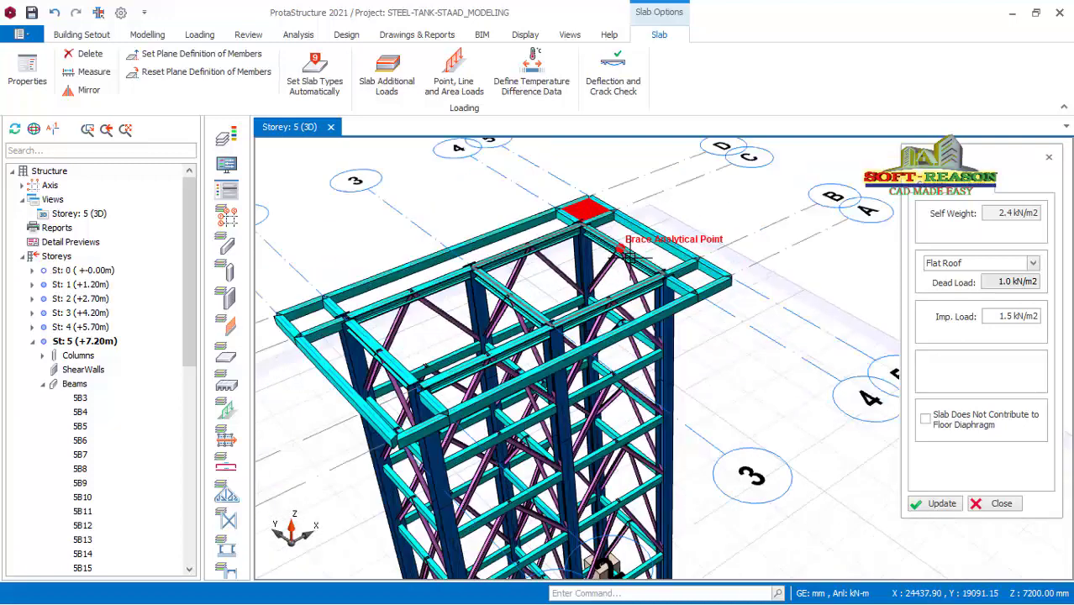
scroll(628, 256, "up", 2)
left_click(643, 254)
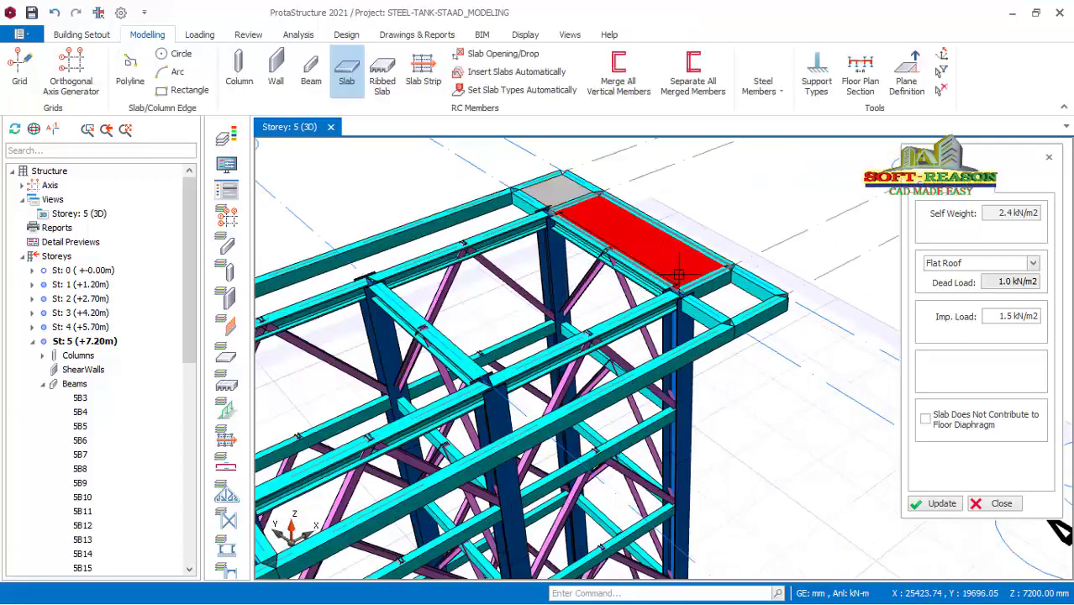
left_click(691, 318)
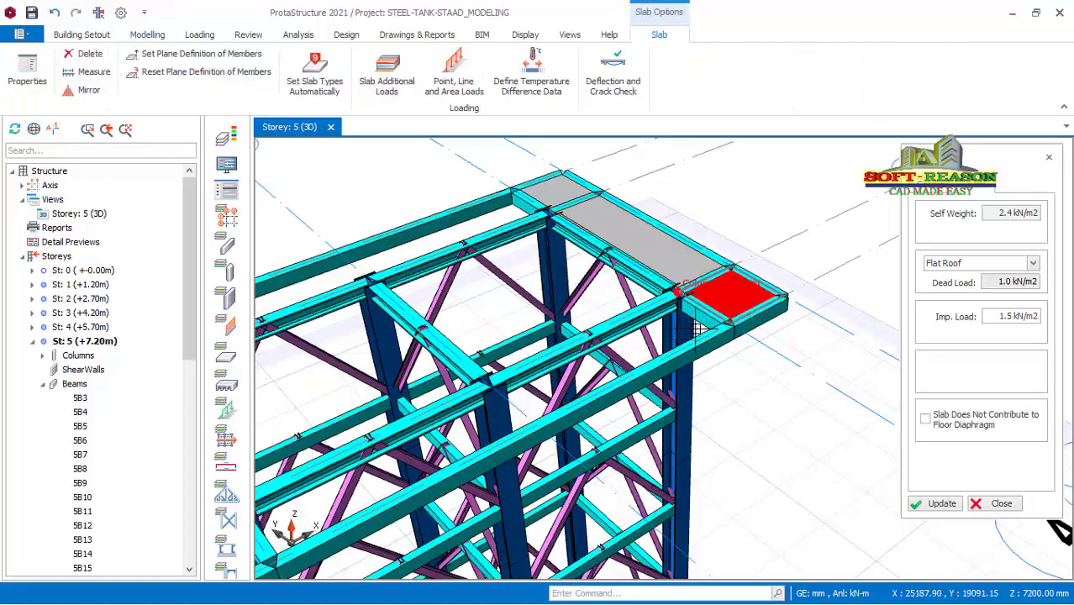
- Insert slabs between axes A and B from 4 to 2, and between axes 1 and 2 from A to C
scroll(677, 186, "down", 2)
middle_click_drag(552, 340, 657, 350, "shift")
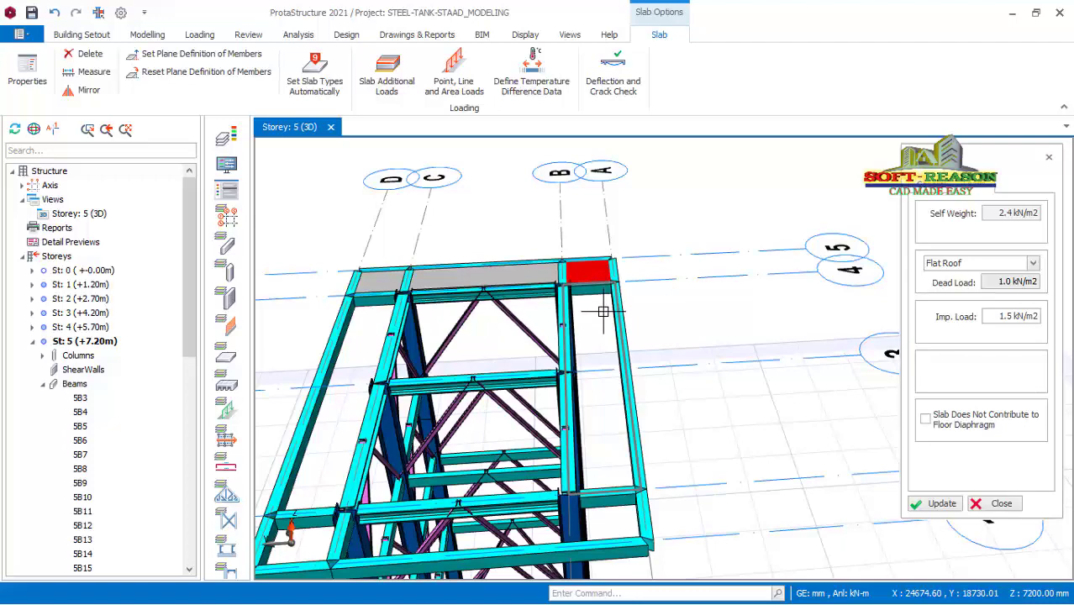
left_click(603, 336)
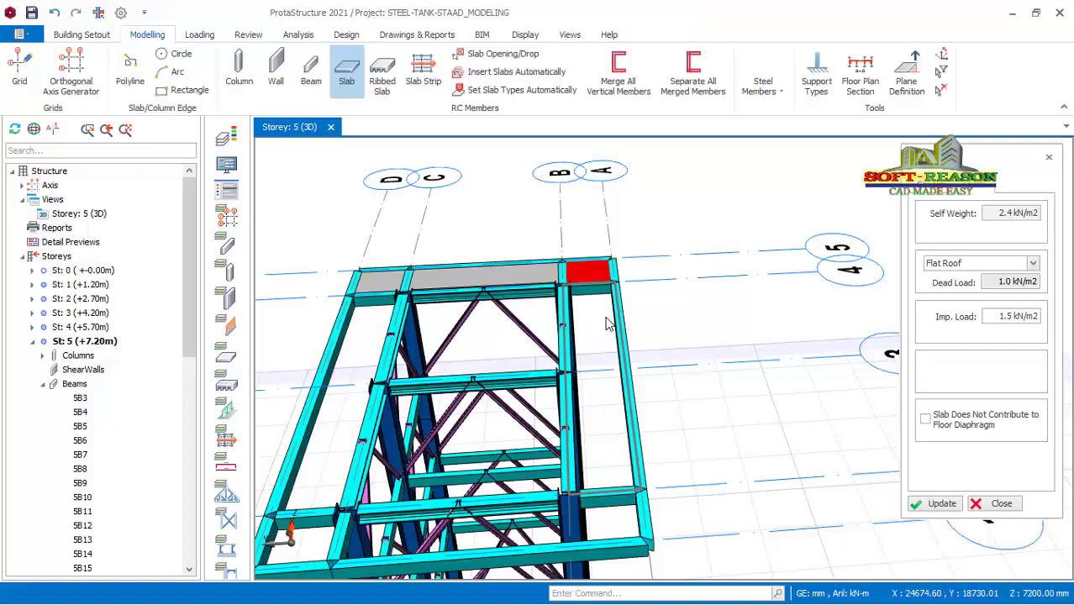
left_click(622, 522)
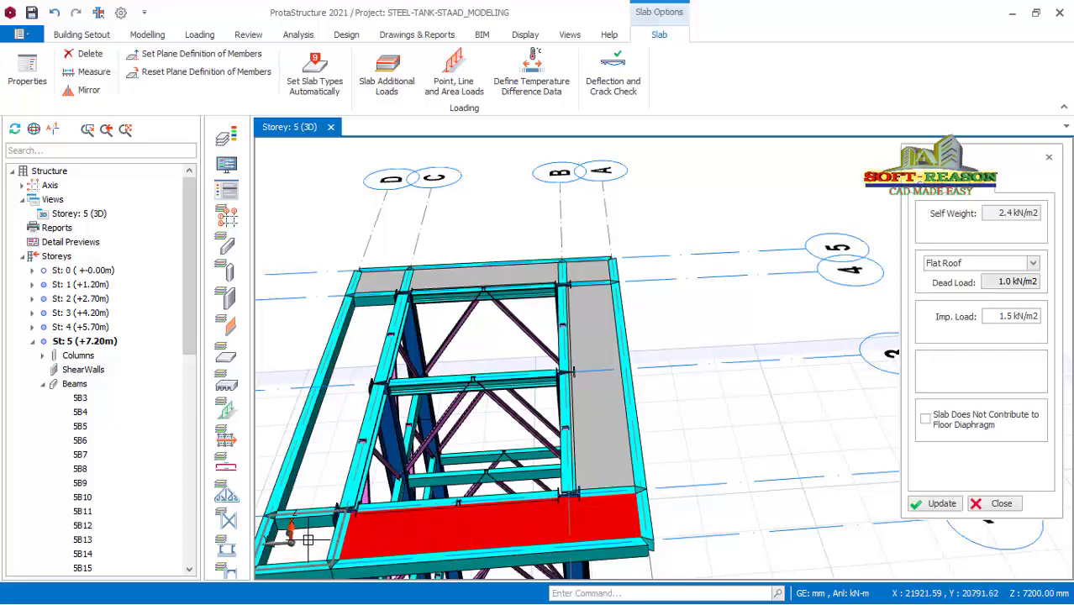
- Insert the corner slab between axes C and D from 1 to 2, and the strip between C and D from 2 to 4
scroll(343, 481, "down", 2)
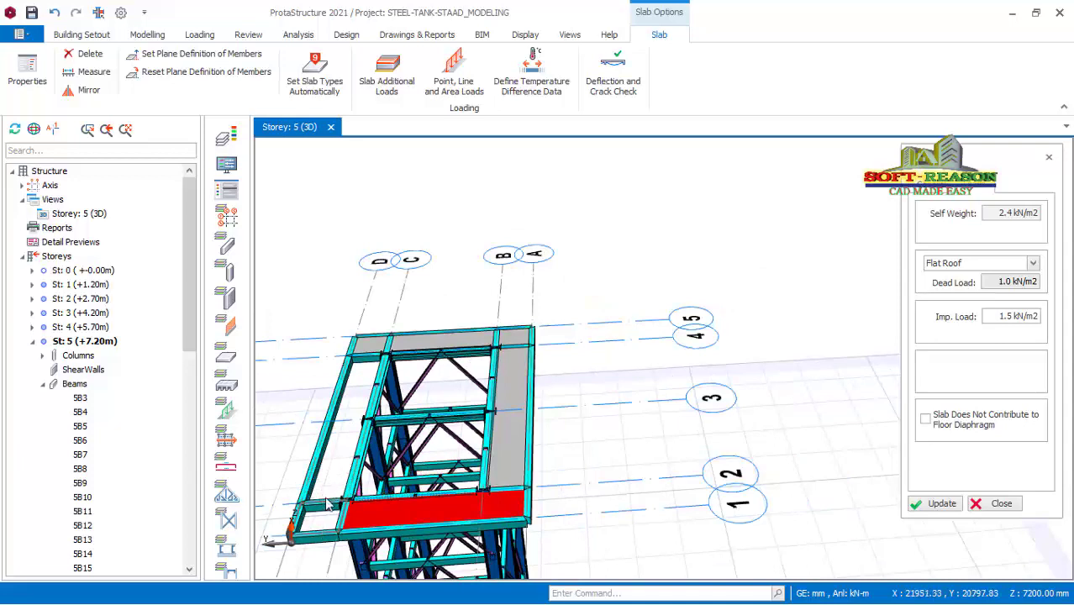
left_click(327, 504)
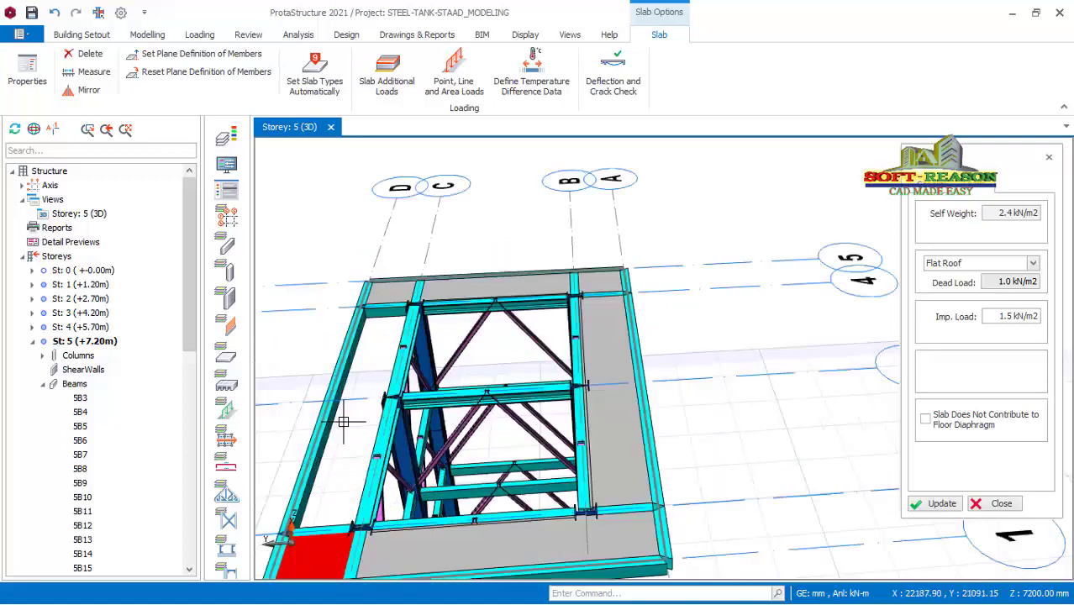
scroll(348, 420, "up", 1)
scroll(387, 307, "up", 1)
scroll(620, 246, "down", 2)
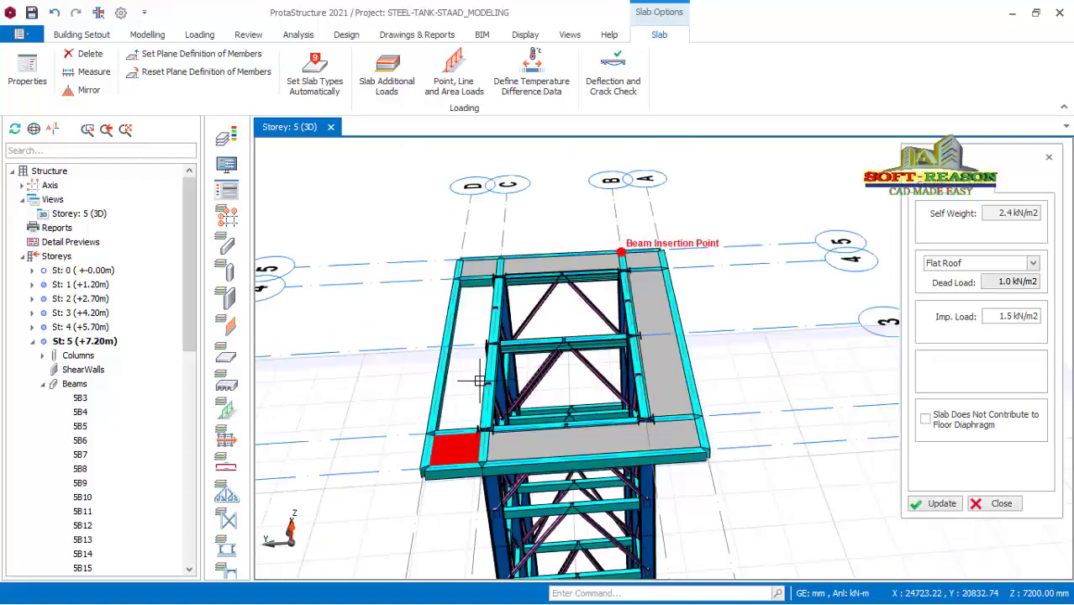
mouse_move(480, 379)
middle_mouse_down()
mouse_move(511, 401)
mouse_move(489, 382)
middle_mouse_up()
scroll(416, 335, "up", 2)
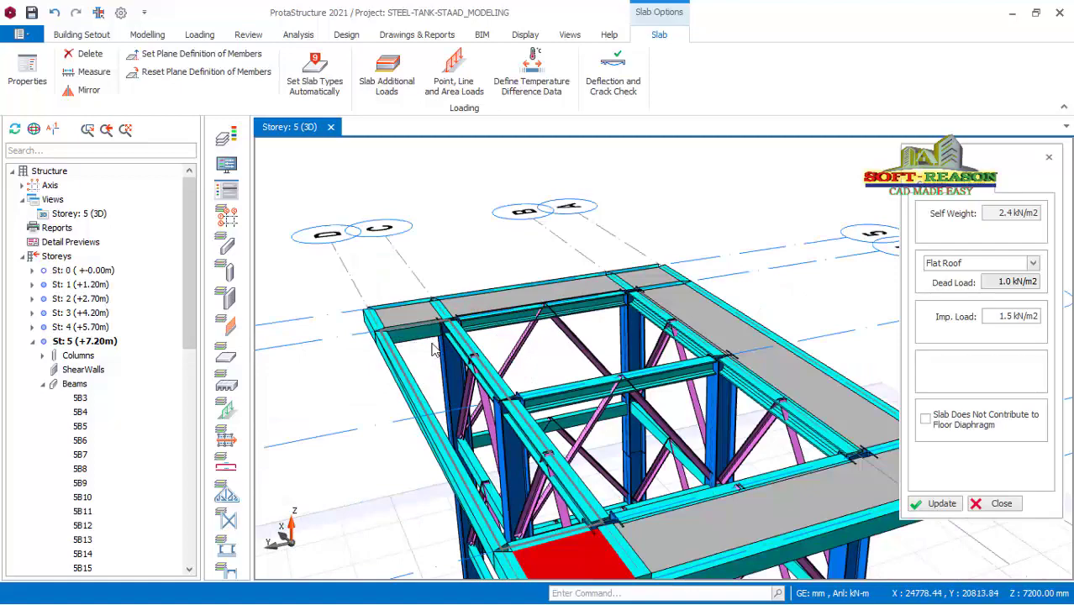
left_click(433, 349)
- Fill the two inner bays between axes B and C, from 2 to 3 and from 3 to 4, with slabs and finish slab insertion
scroll(464, 332, "down", 2)
mouse_move(664, 359)
middle_mouse_down()
mouse_move(539, 427)
mouse_move(604, 338)
middle_mouse_up()
scroll(605, 338, "up", 3)
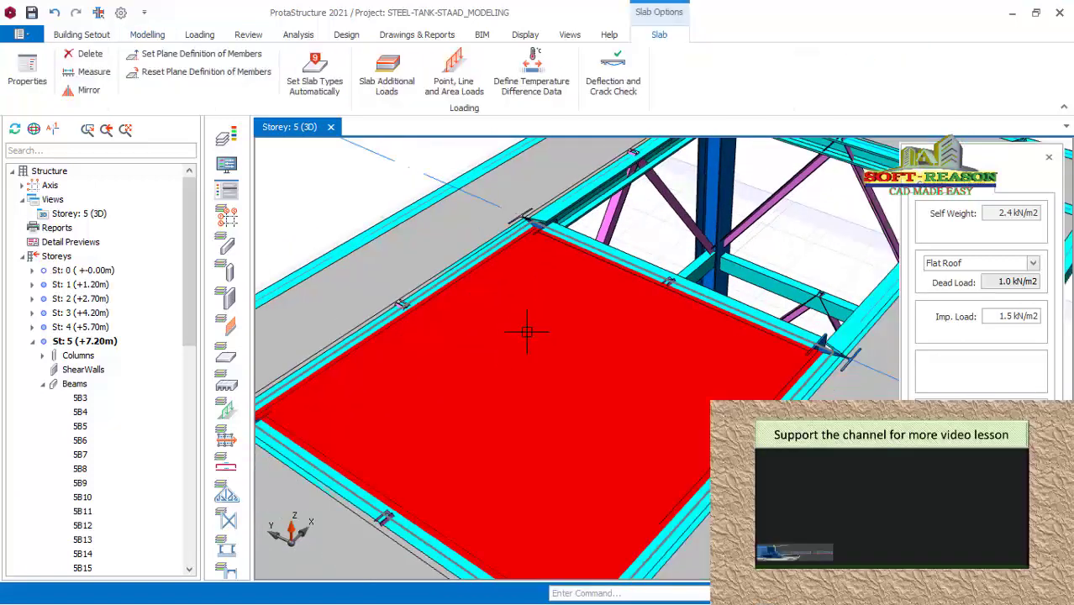
scroll(526, 348, "down", 3)
scroll(685, 248, "up", 3)
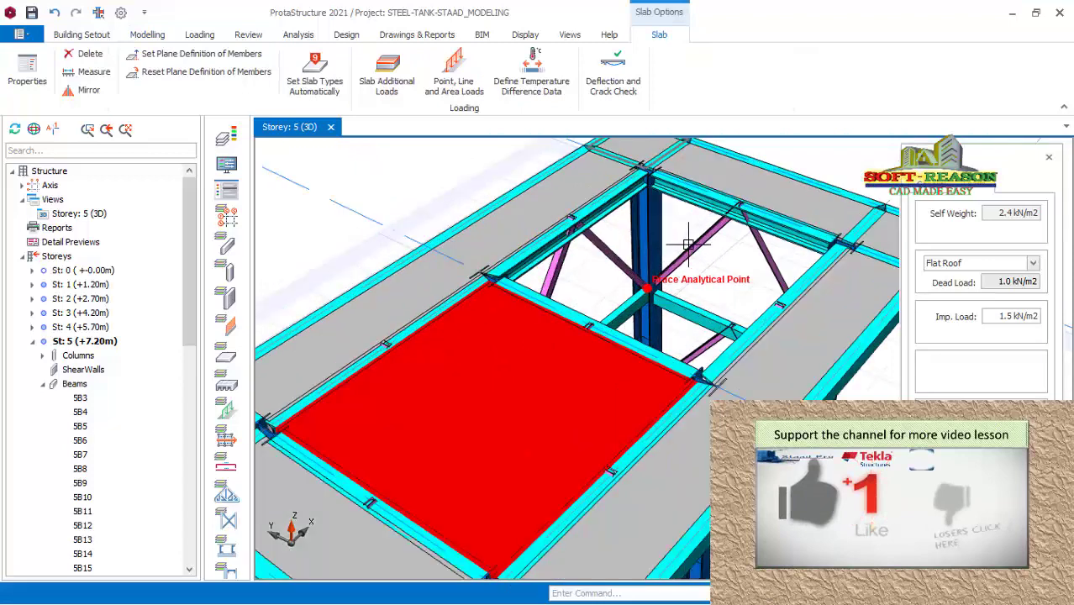
left_click(757, 299)
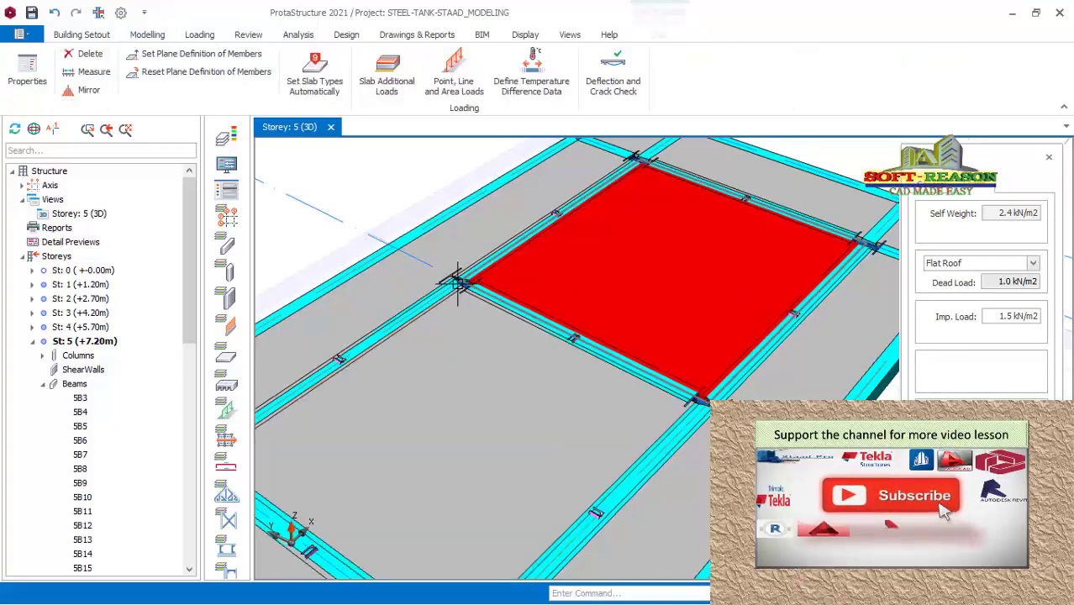
scroll(458, 285, "down", 1)
scroll(509, 269, "down", 5)
scroll(471, 403, "up", 2)
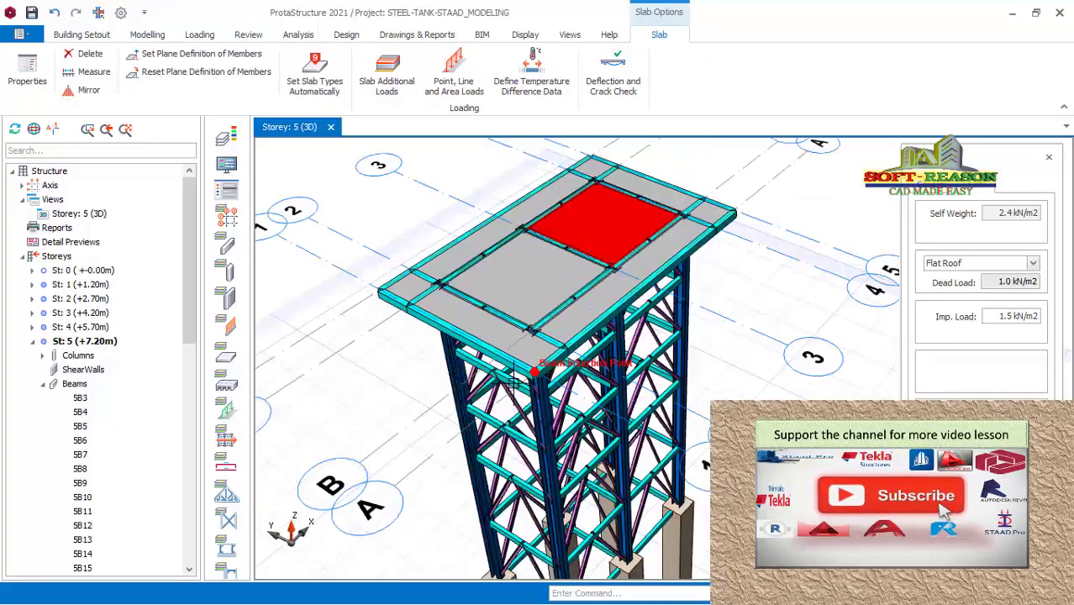
mouse_move(664, 359)
middle_mouse_down()
mouse_move(551, 358)
mouse_move(617, 338)
mouse_move(638, 378)
middle_mouse_up()
scroll(485, 251, "down", 4)
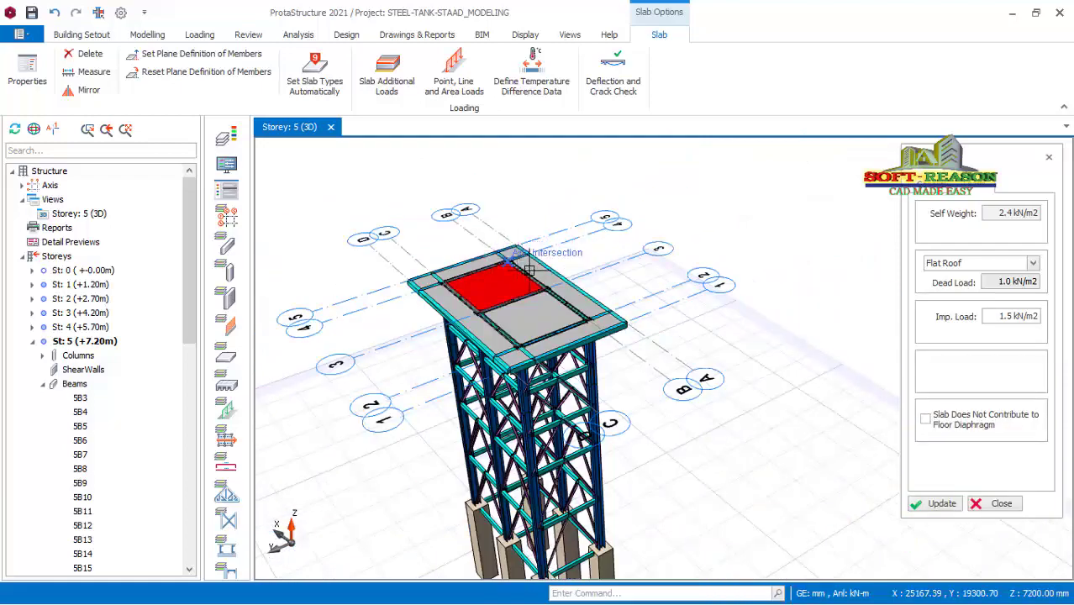
left_click(1002, 504)
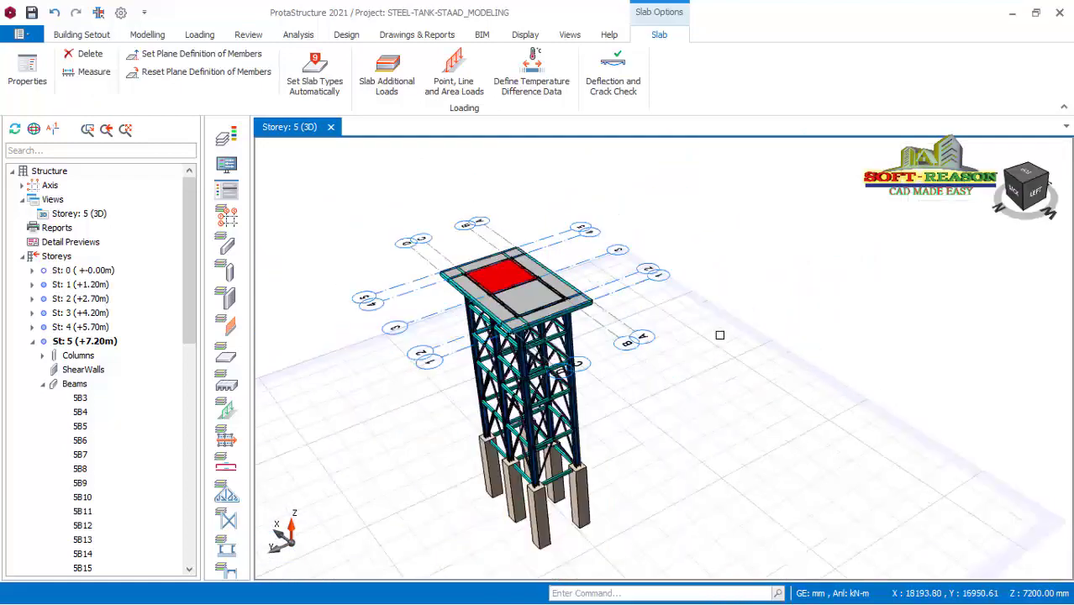
key("Escape")
- Examine the tower and its completed top slab deck from several angles
scroll(580, 445, "up", 3)
scroll(738, 397, "down", 2)
mouse_move(629, 453)
middle_mouse_down()
mouse_move(628, 429)
mouse_move(671, 435)
mouse_move(676, 314)
middle_mouse_up()
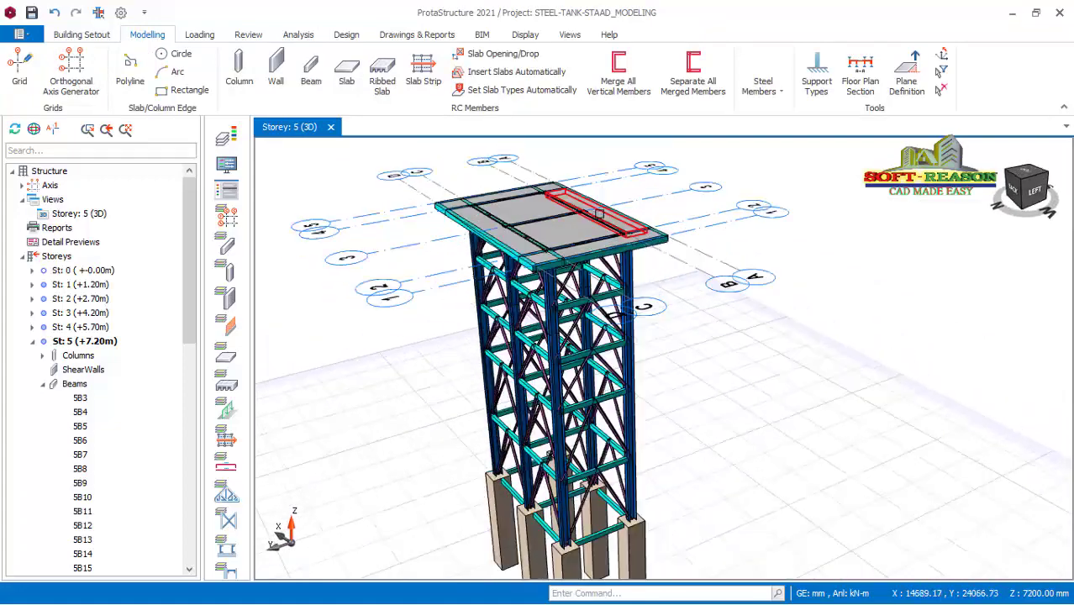
mouse_move(664, 357)
middle_mouse_down()
mouse_move(676, 377)
mouse_move(612, 366)
middle_mouse_up()
scroll(617, 210, "up", 4)
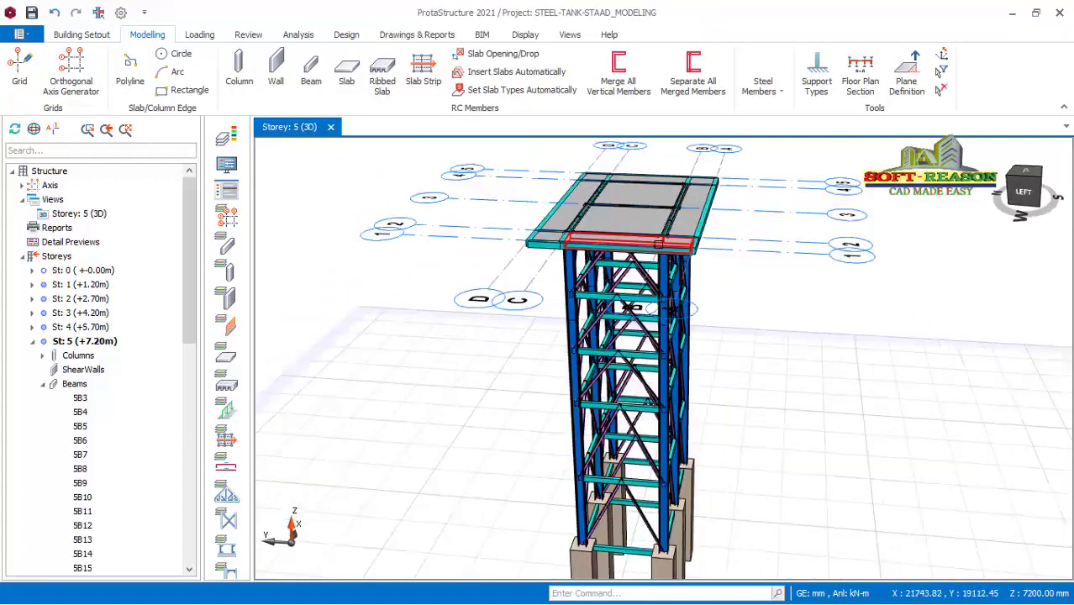
scroll(616, 209, "down", 4)
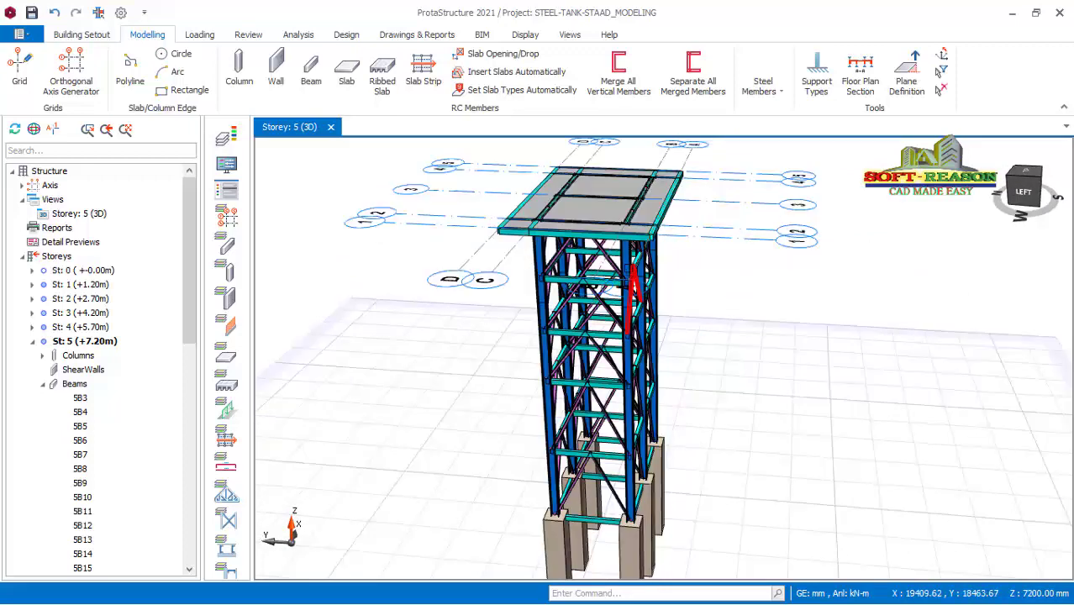
- Inspect the whole tower from the slab-covered top frame down through the K-braced faces to the concrete base columns
mouse_move(622, 236)
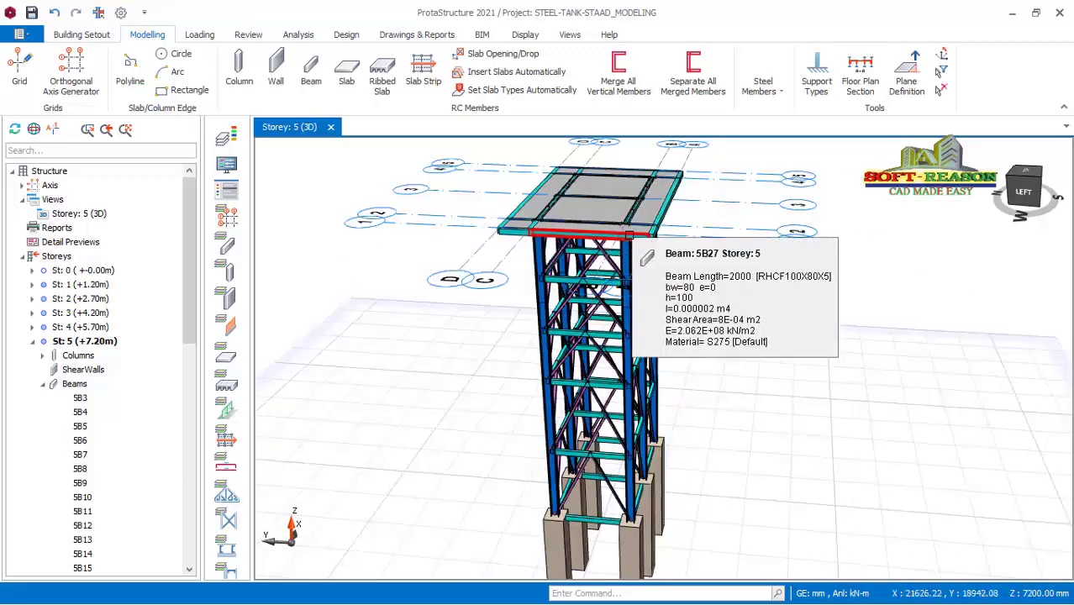
mouse_move(647, 259)
scroll(688, 354, "down", 3)
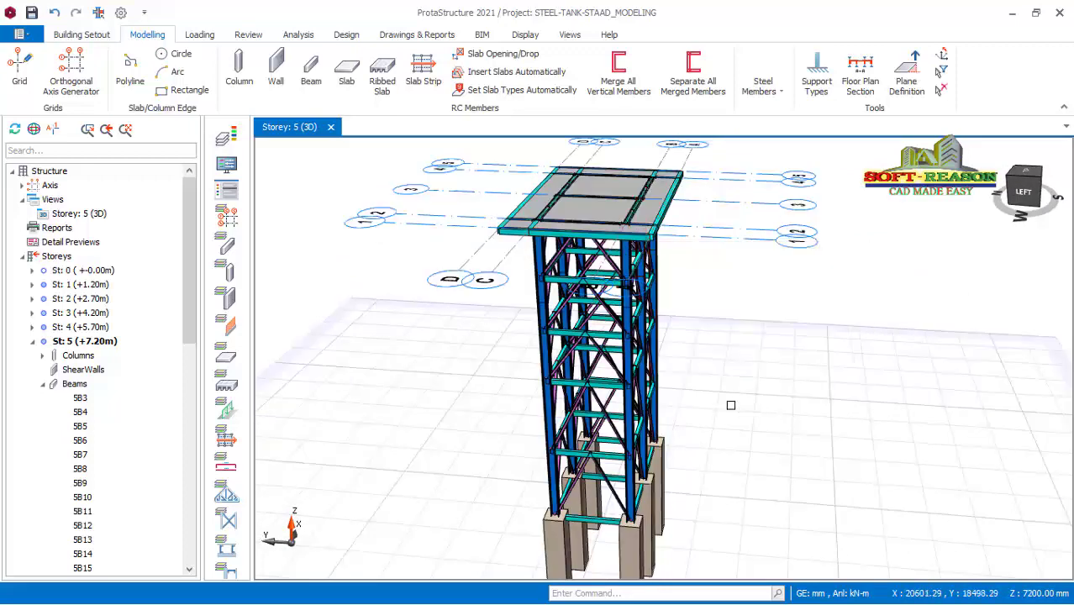
scroll(640, 332, "down", 3)
middle_click_drag(675, 453, 607, 448)
scroll(641, 403, "up", 3)
scroll(623, 427, "up", 3)
middle_click_drag(560, 423, 599, 431)
scroll(652, 464, "down", 4)
scroll(657, 466, "down", 2)
scroll(664, 454, "up", 3)
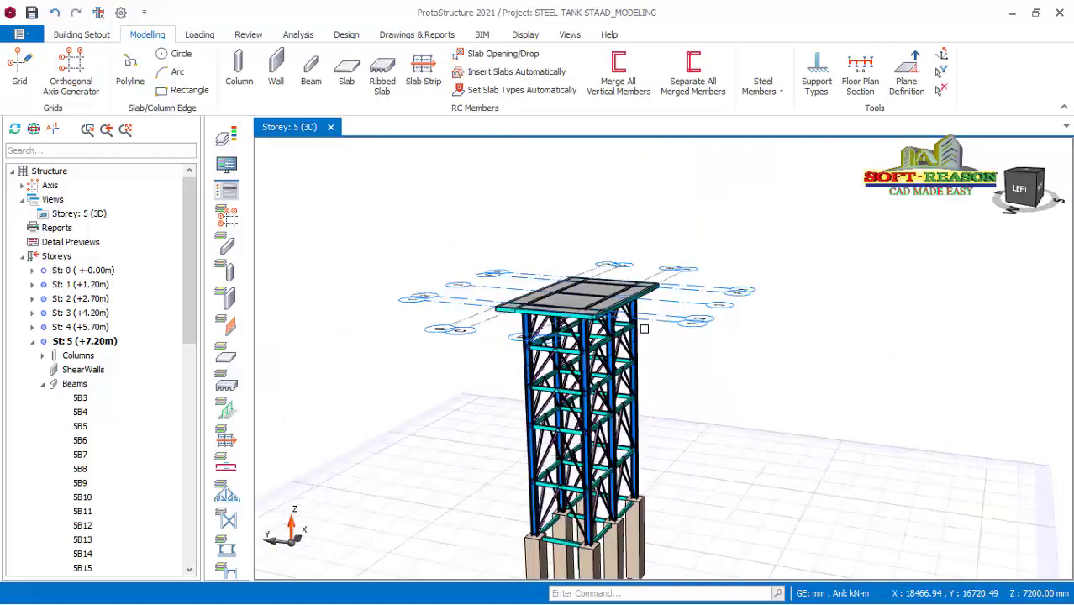
scroll(670, 442, "down", 1)
scroll(627, 526, "up", 2)
scroll(639, 496, "down", 1)
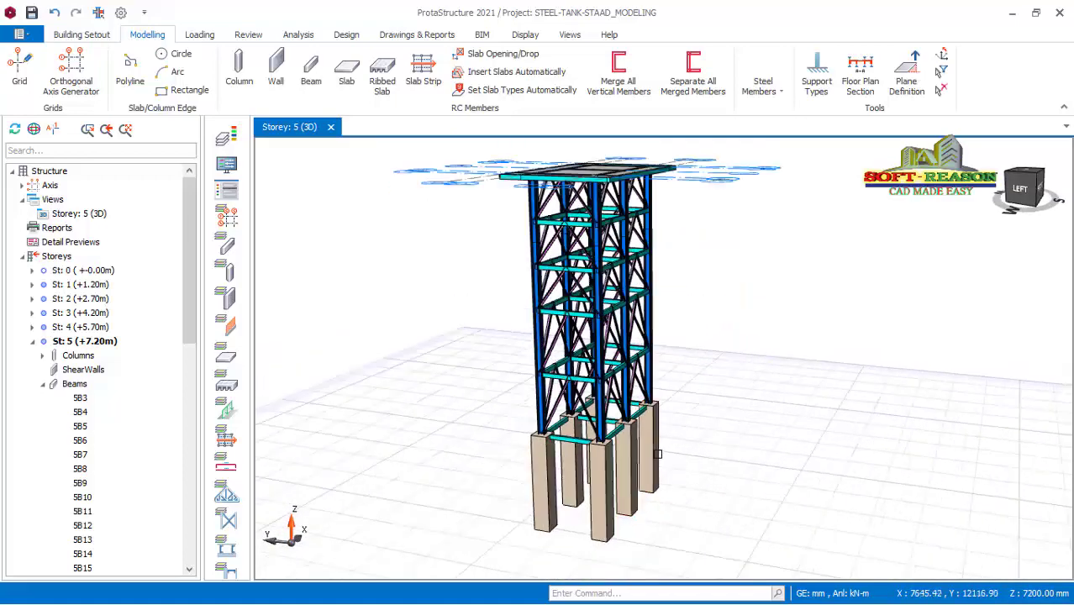
scroll(646, 464, "up", 2)
mouse_move(646, 464)
middle_mouse_down()
mouse_move(630, 475)
mouse_move(684, 468)
mouse_move(607, 464)
mouse_move(593, 482)
middle_mouse_up()
scroll(641, 471, "down", 2)
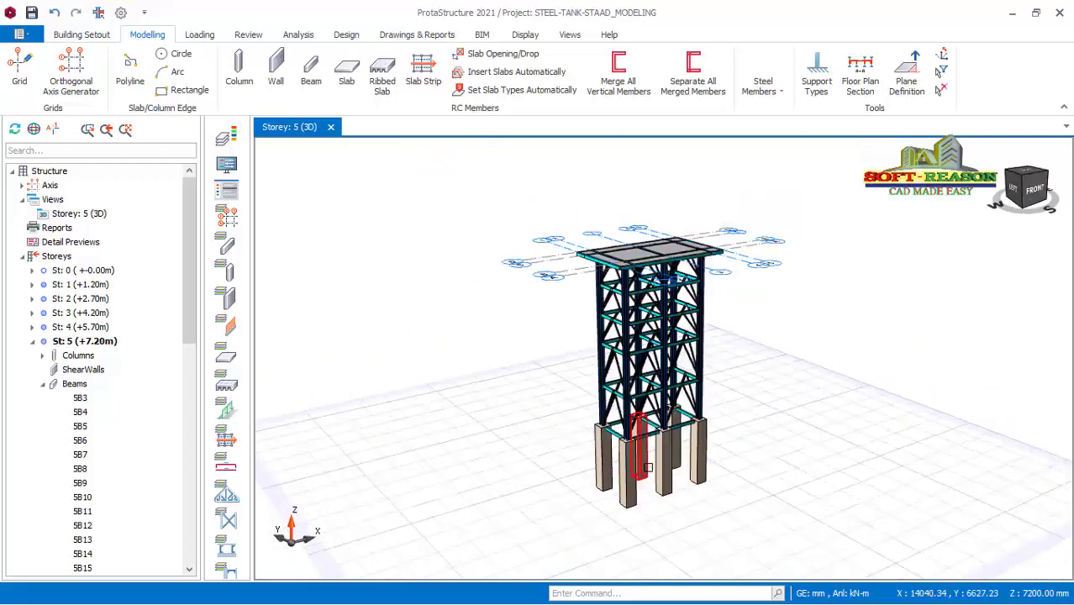
scroll(721, 409, "up", 1)
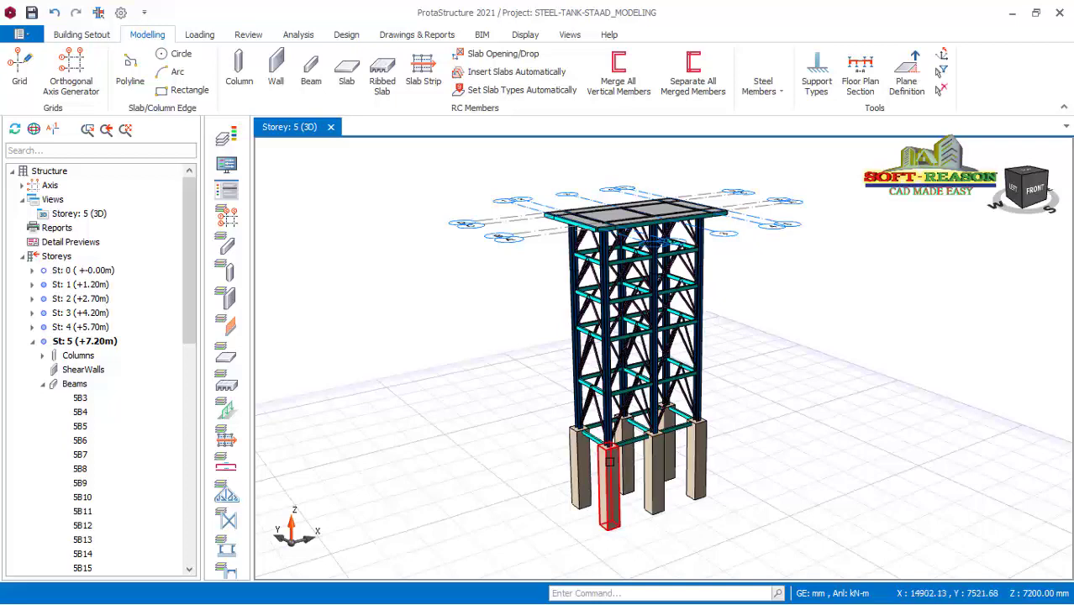
middle_click_drag(610, 461, 653, 459)
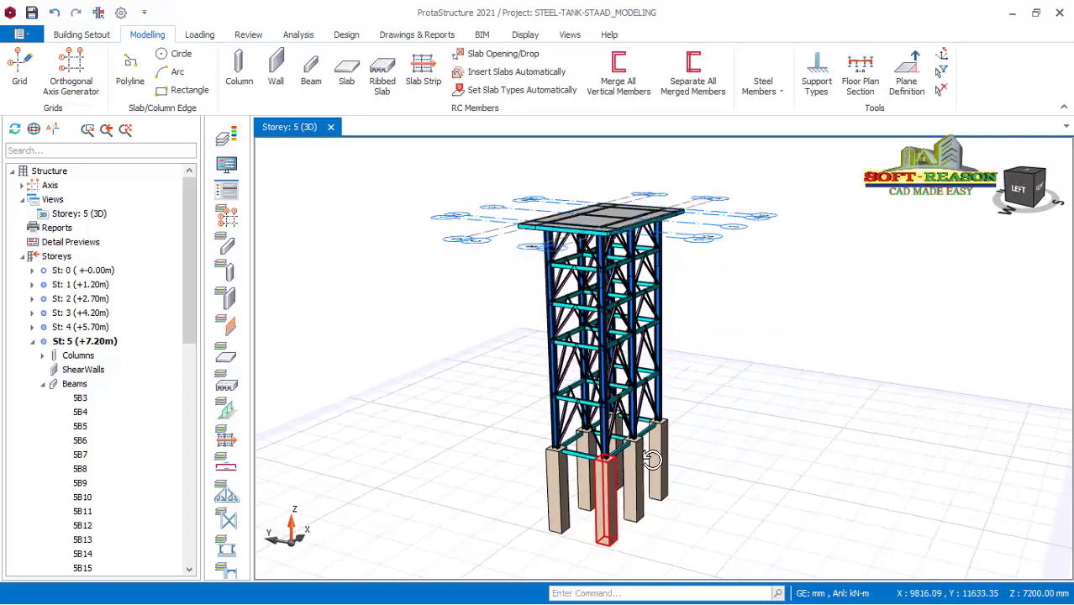